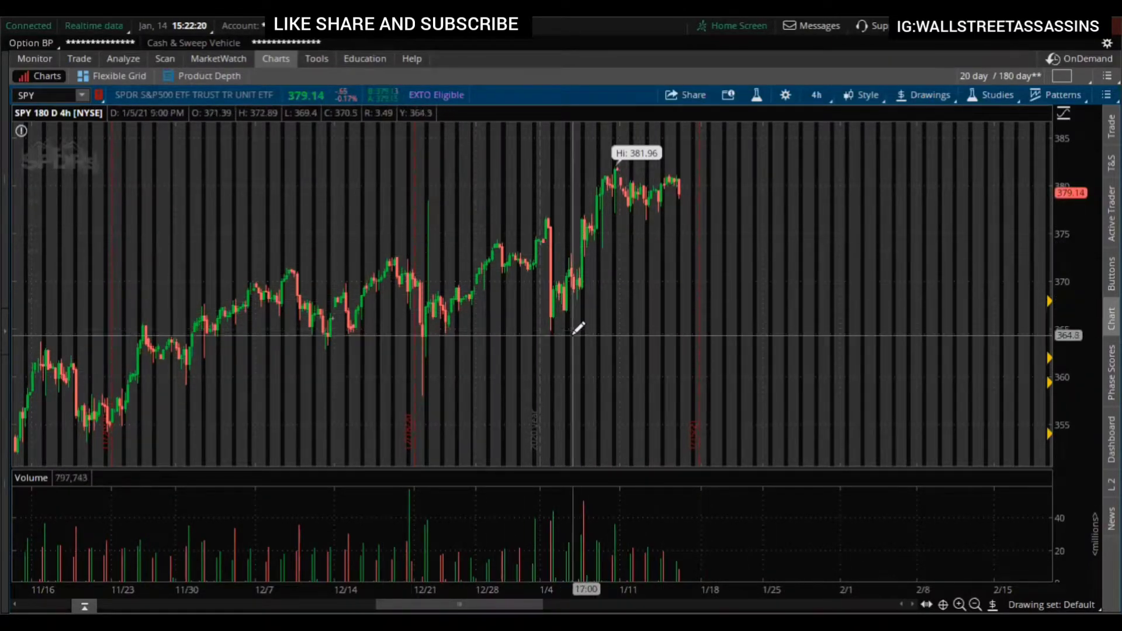
Step: Review the favorite time frames list, the options for adding a time frame, and the settings of the 180 D : 4h entry
click(816, 96)
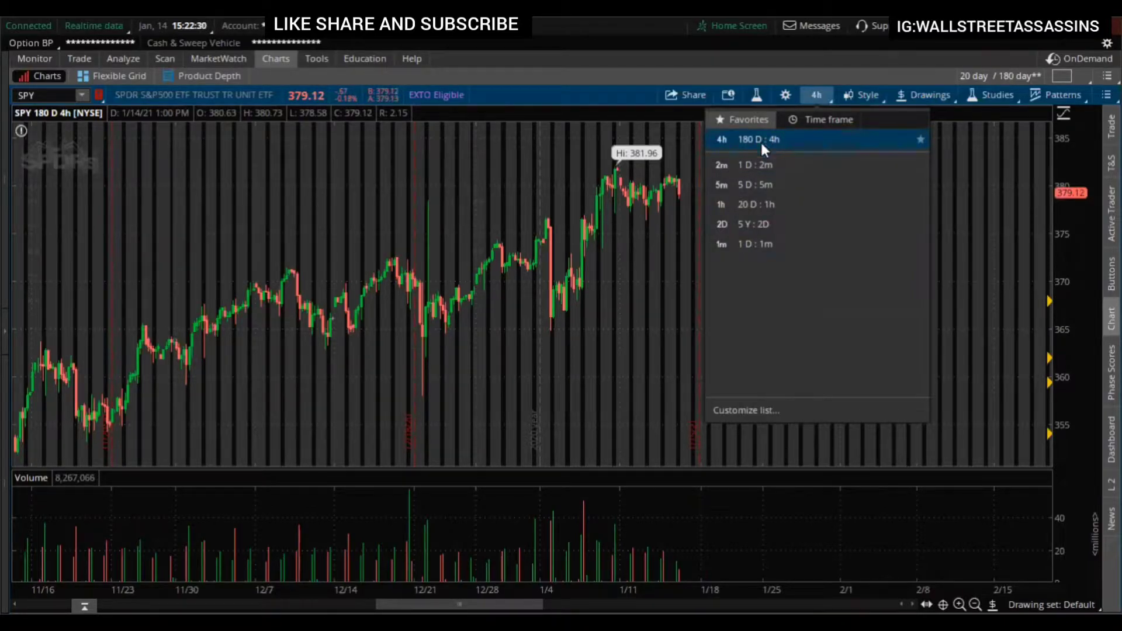
click(760, 409)
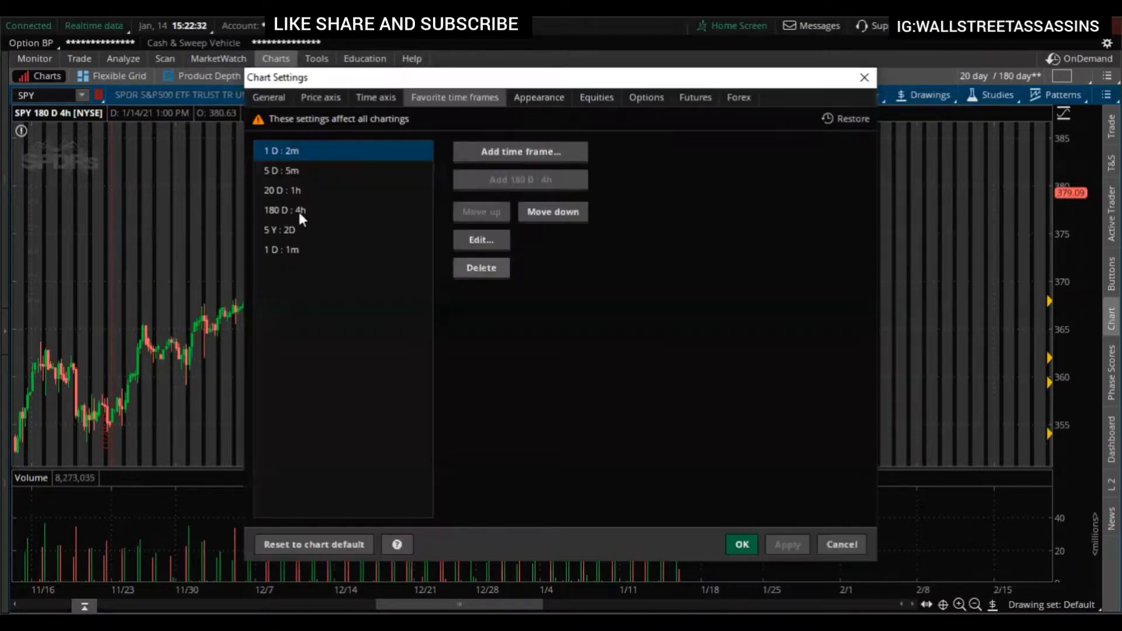
click(480, 153)
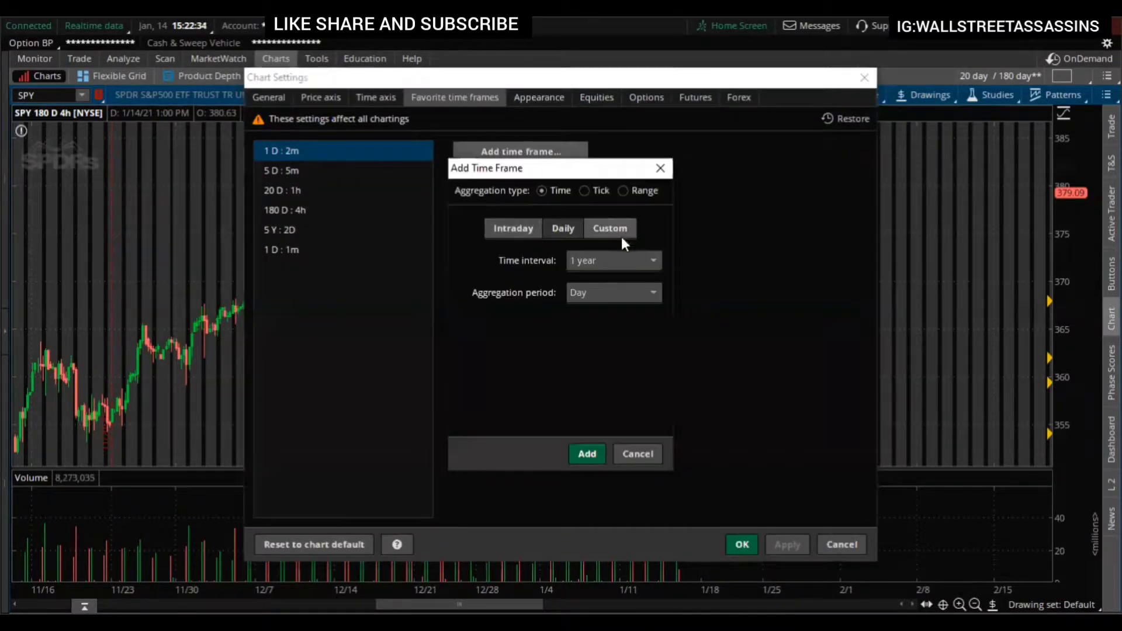
click(660, 171)
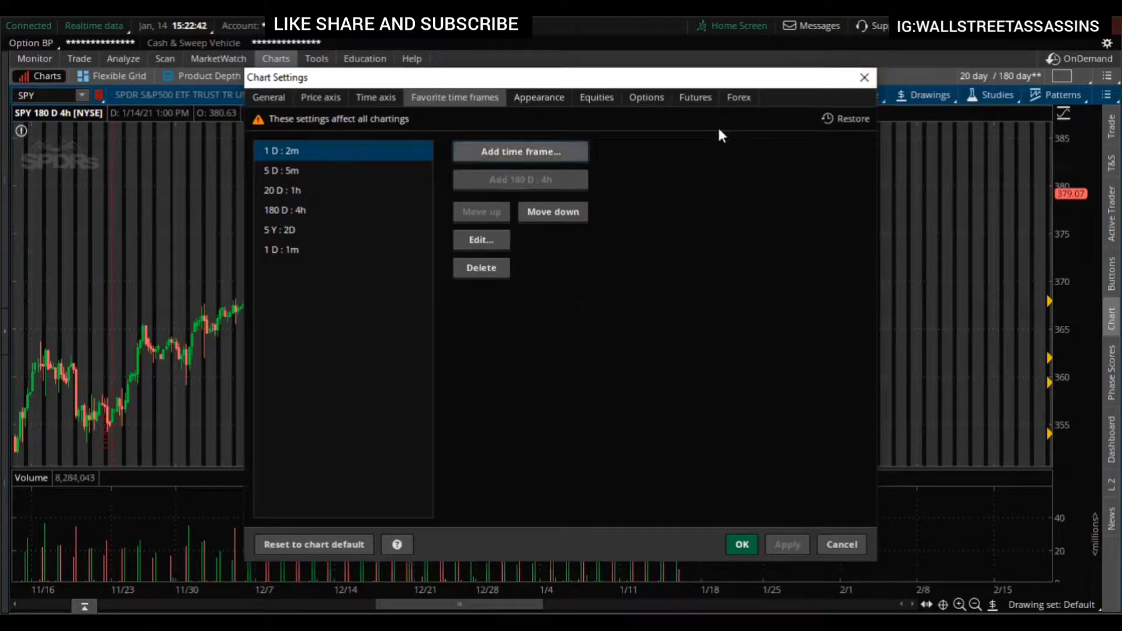
double_click(299, 209)
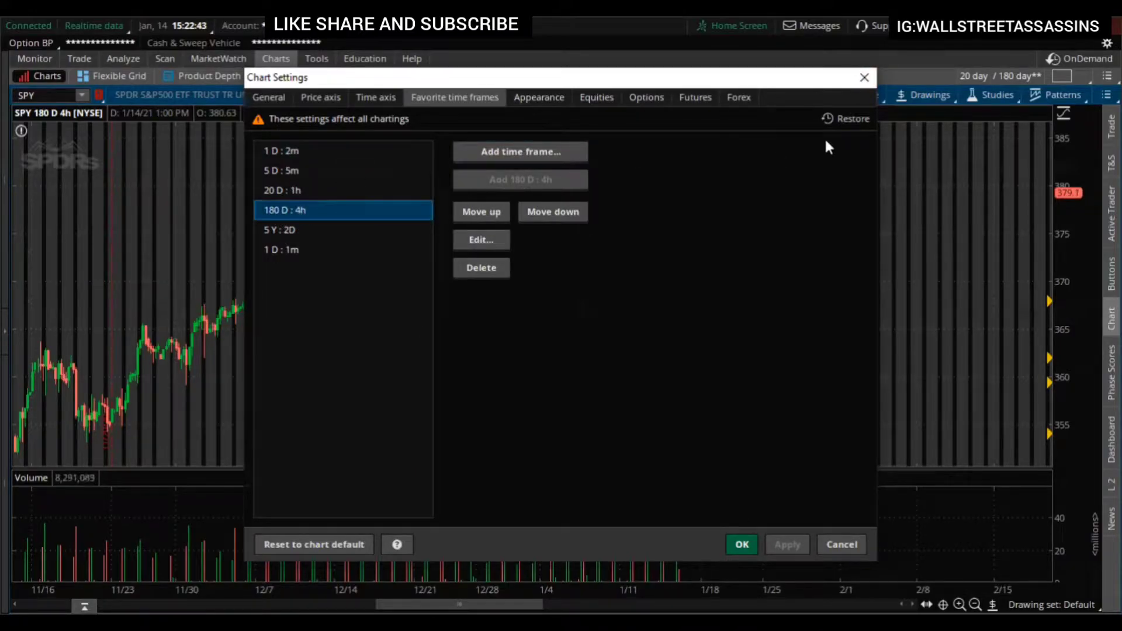
click(666, 169)
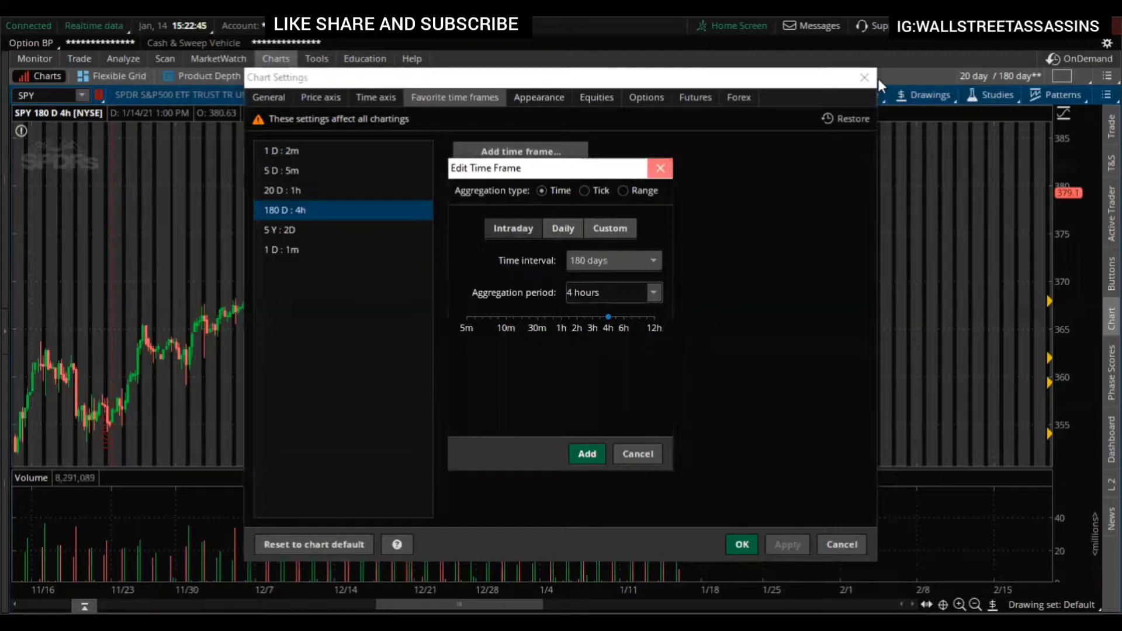
click(863, 80)
Step: Apply the 180 D : 4h favorite time frame to the SPY chart and enlarge the recent candles
click(817, 95)
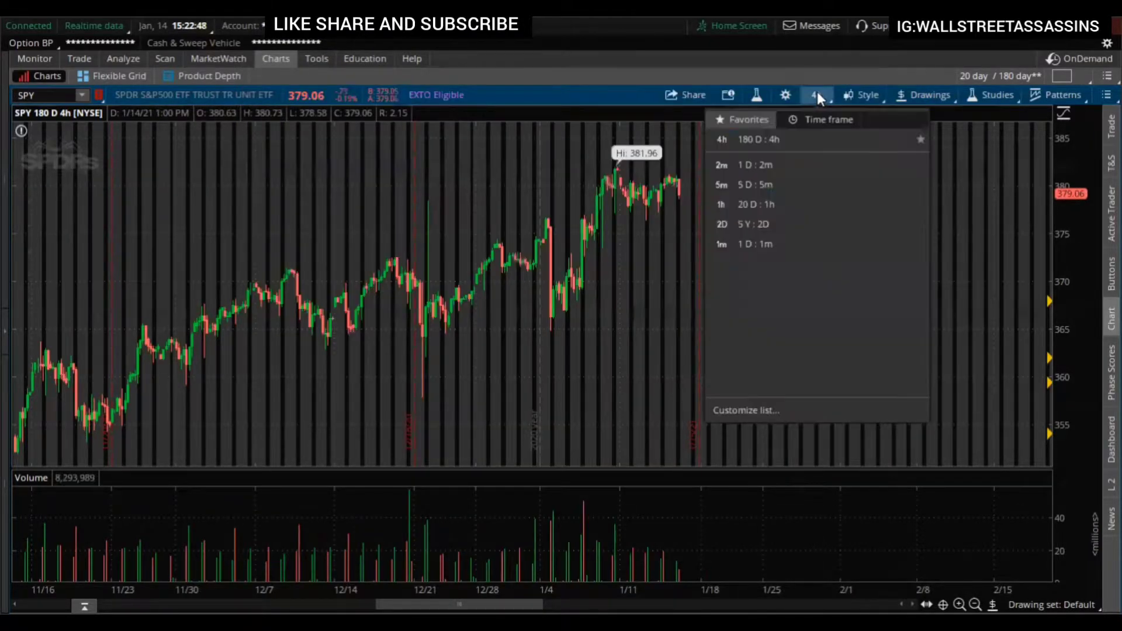
click(792, 139)
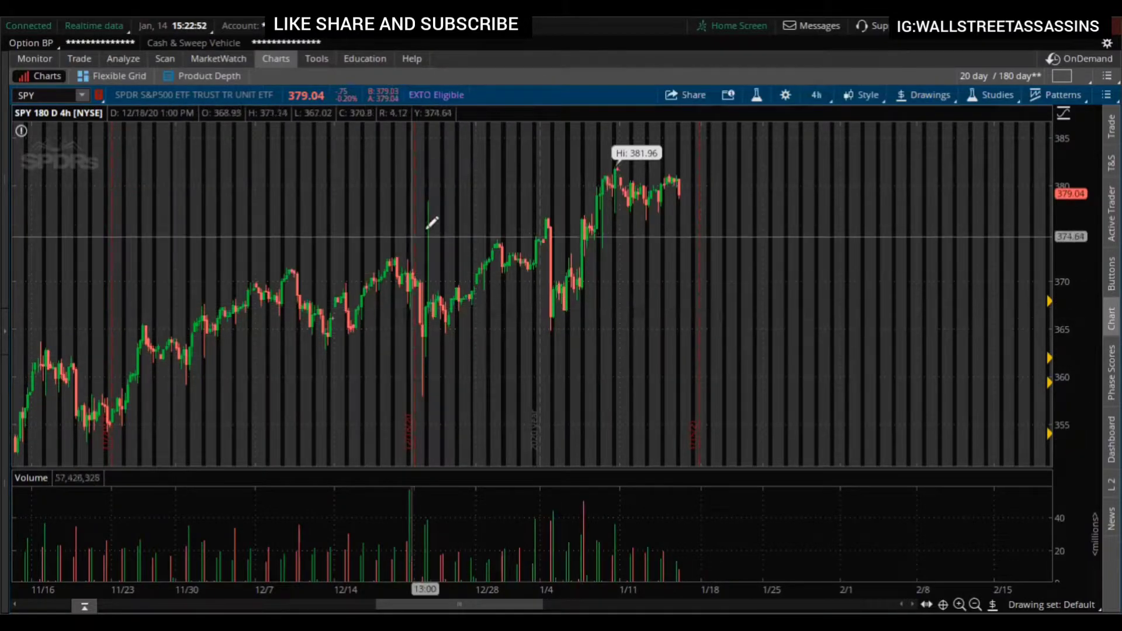
drag(747, 206, 365, 308)
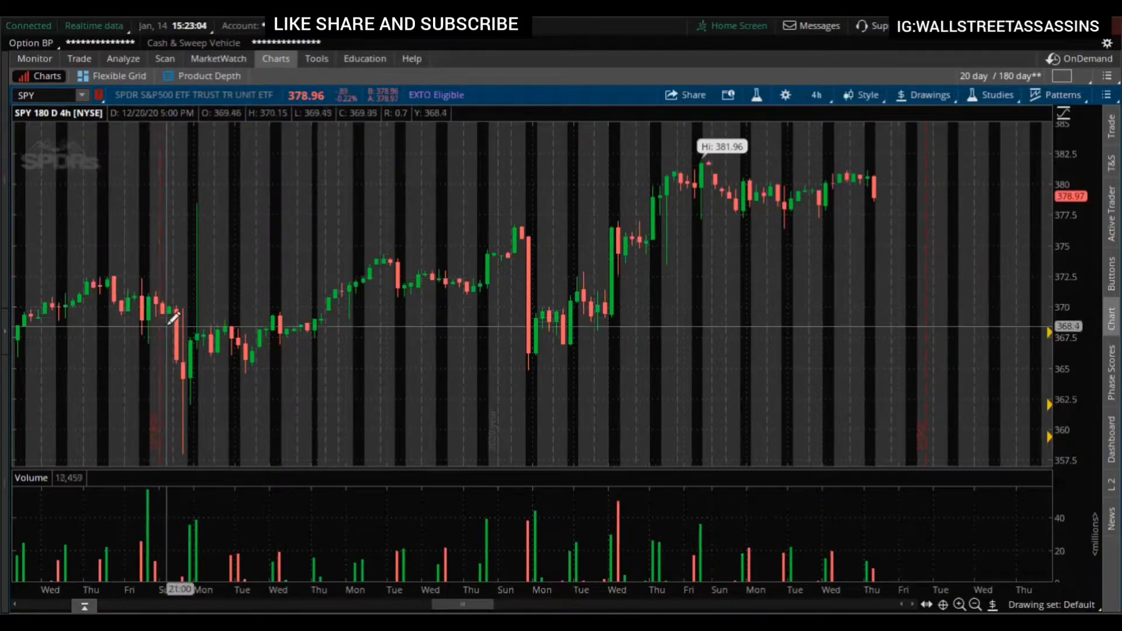
scroll(275, 426, down, 3)
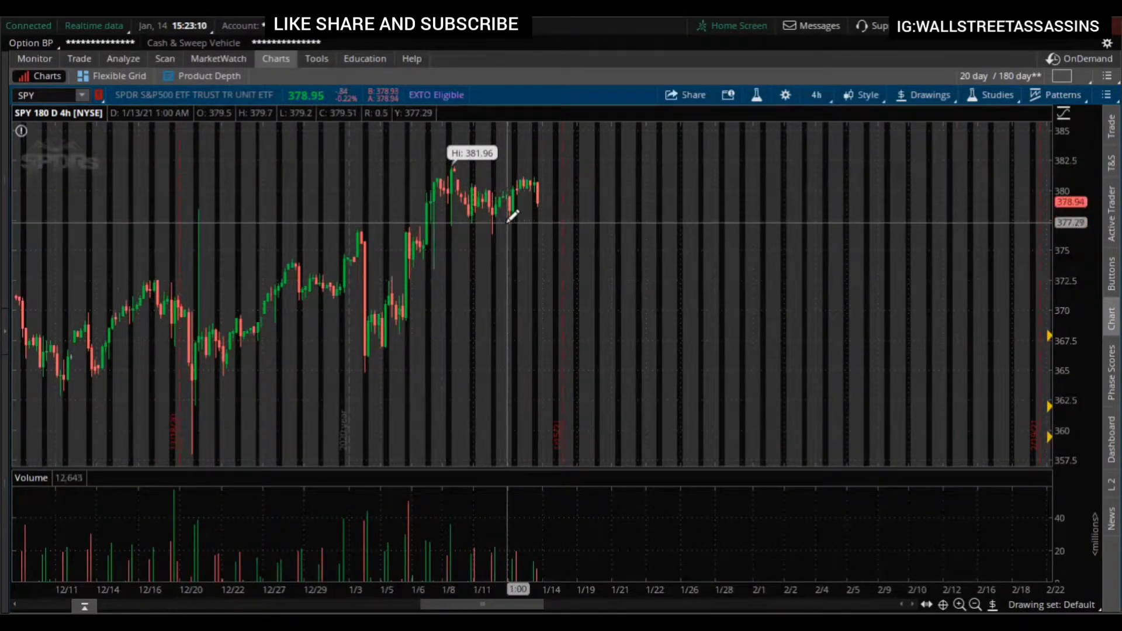
drag(656, 254, 485, 264)
scroll(729, 328, down, 1)
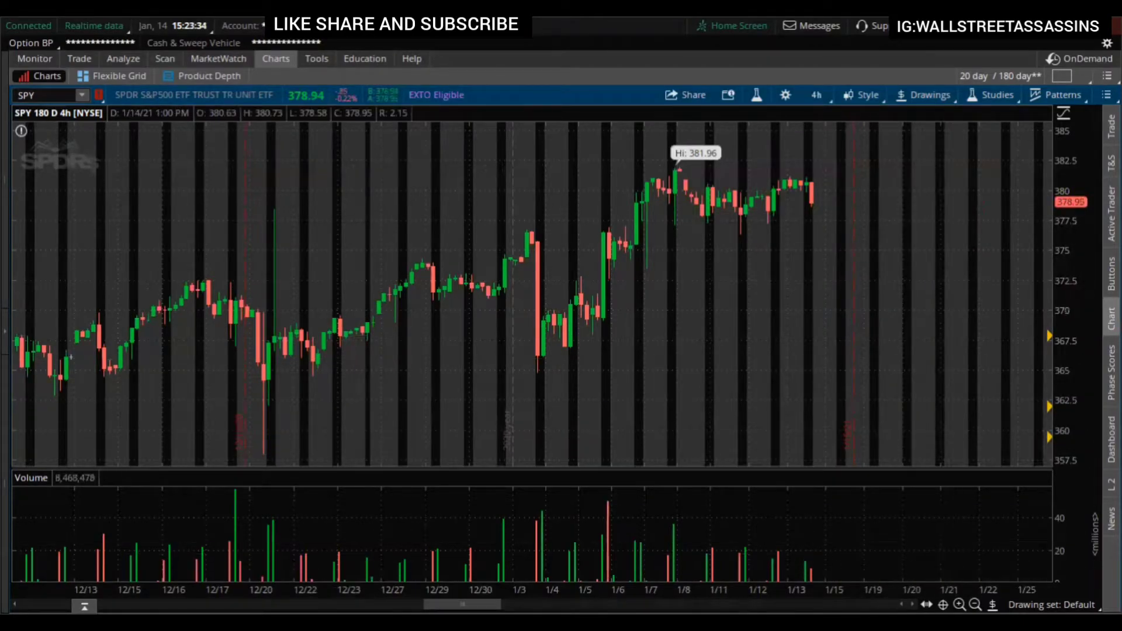
Step: Activate the Pan tool and bring the earlier months of the SPY price history into view
mouse_move(1001, 430)
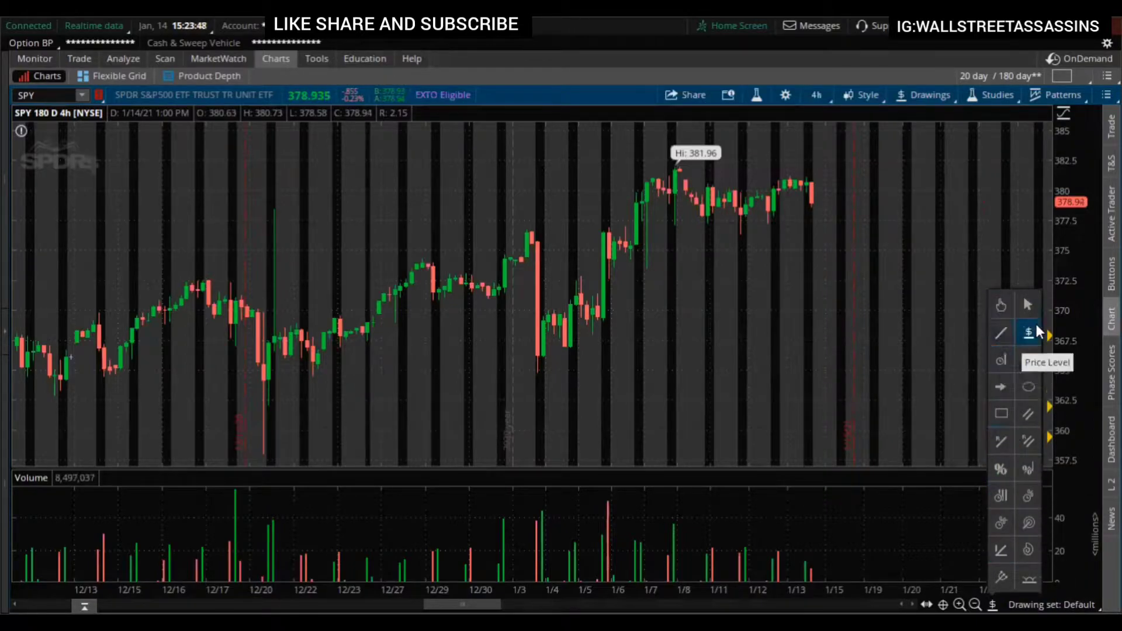
click(1000, 304)
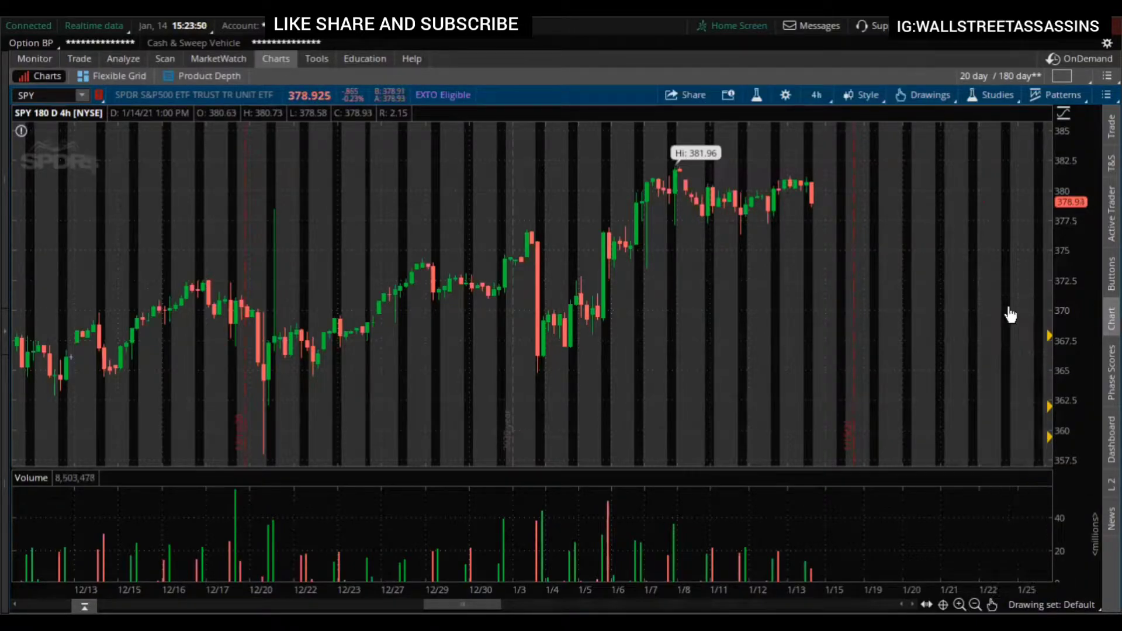
drag(656, 280, 1046, 576)
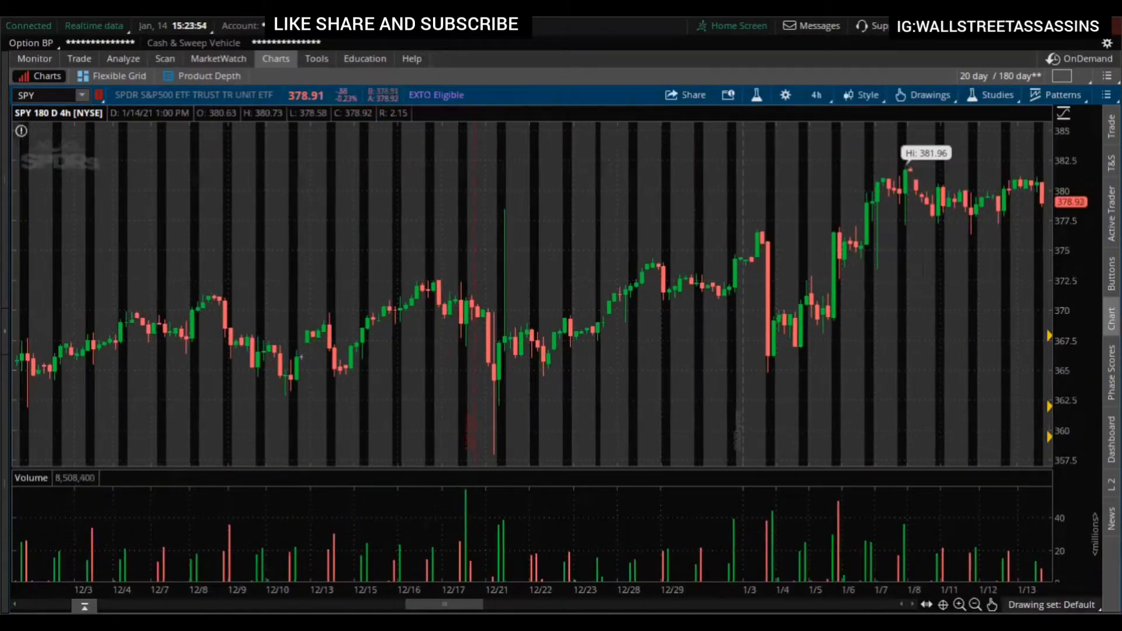
click(975, 604)
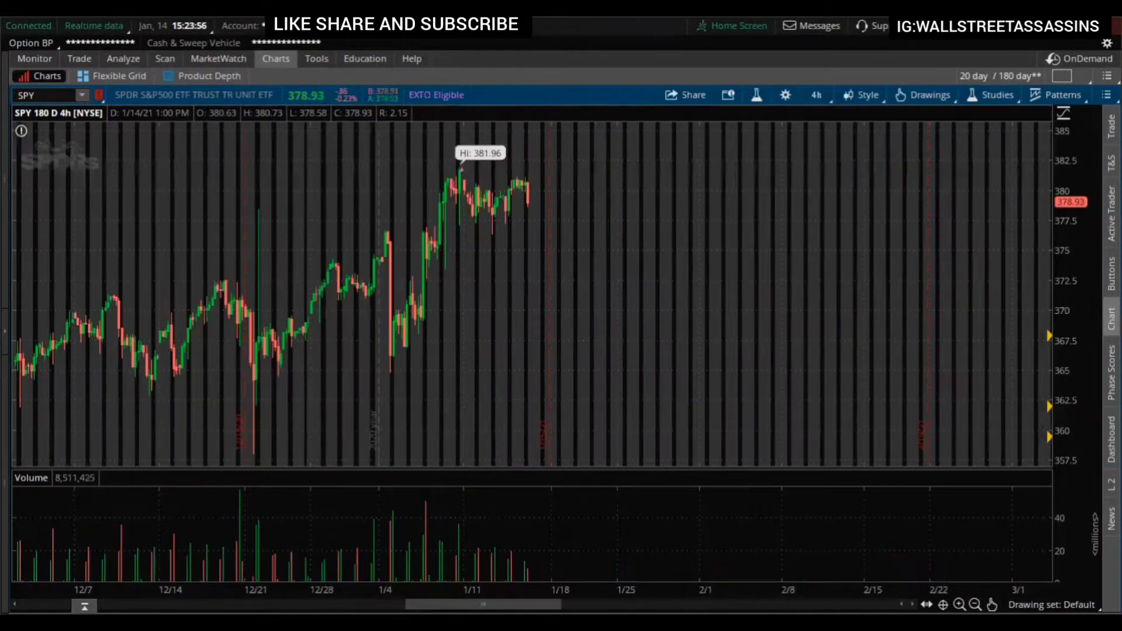
click(975, 604)
drag(378, 313, 972, 563)
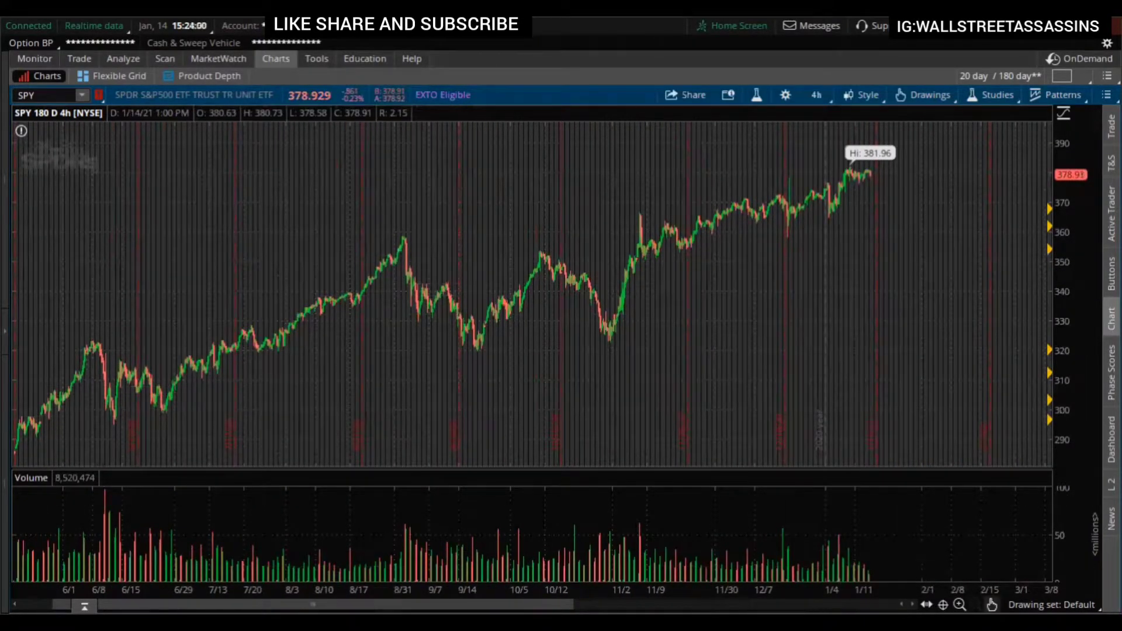
Step: Activate the Price Level tool and enlarge the January candles of the SPY chart
click(991, 604)
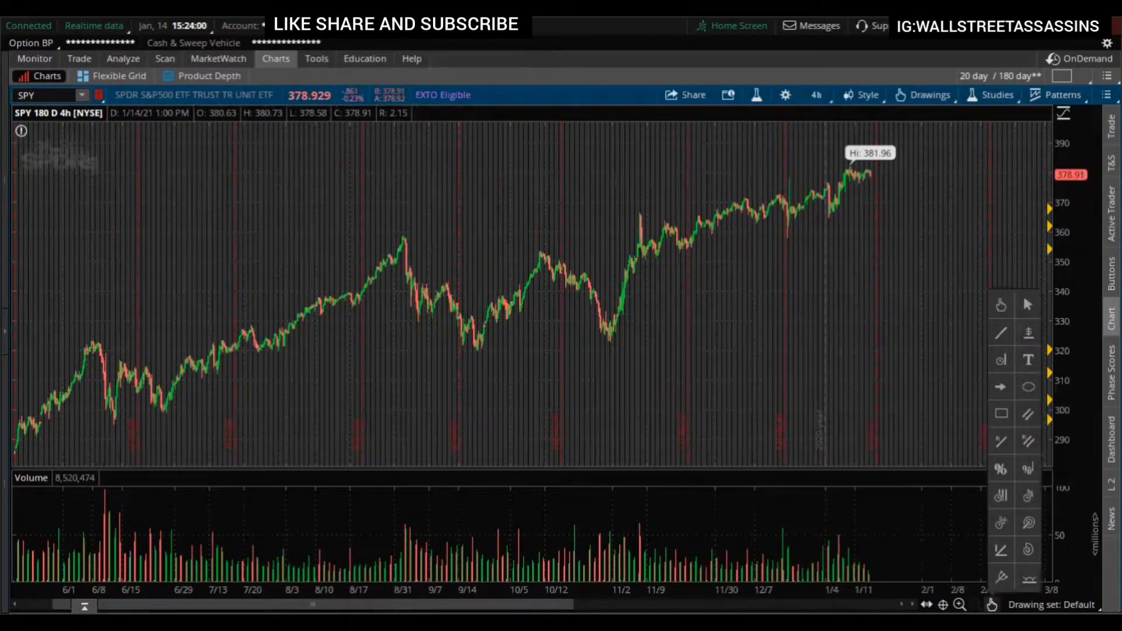
click(1028, 332)
drag(934, 234, 646, 244)
drag(956, 253, 681, 284)
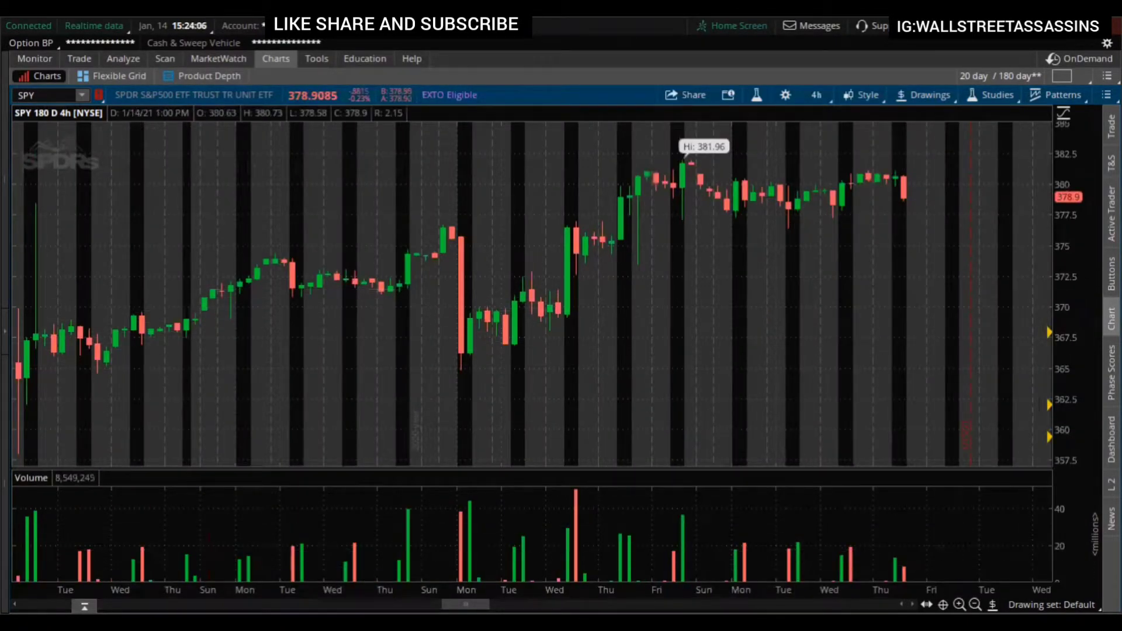
drag(993, 192, 433, 241)
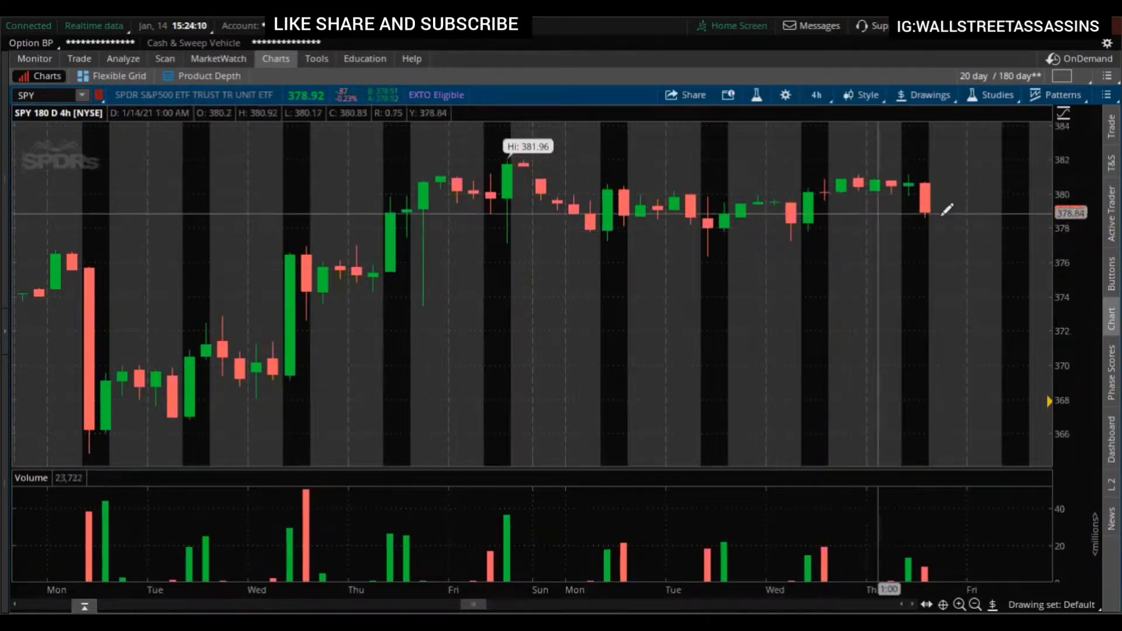
Step: Switch back to the Pan tool and show the SPY price history from May to January
middle_click(983, 396)
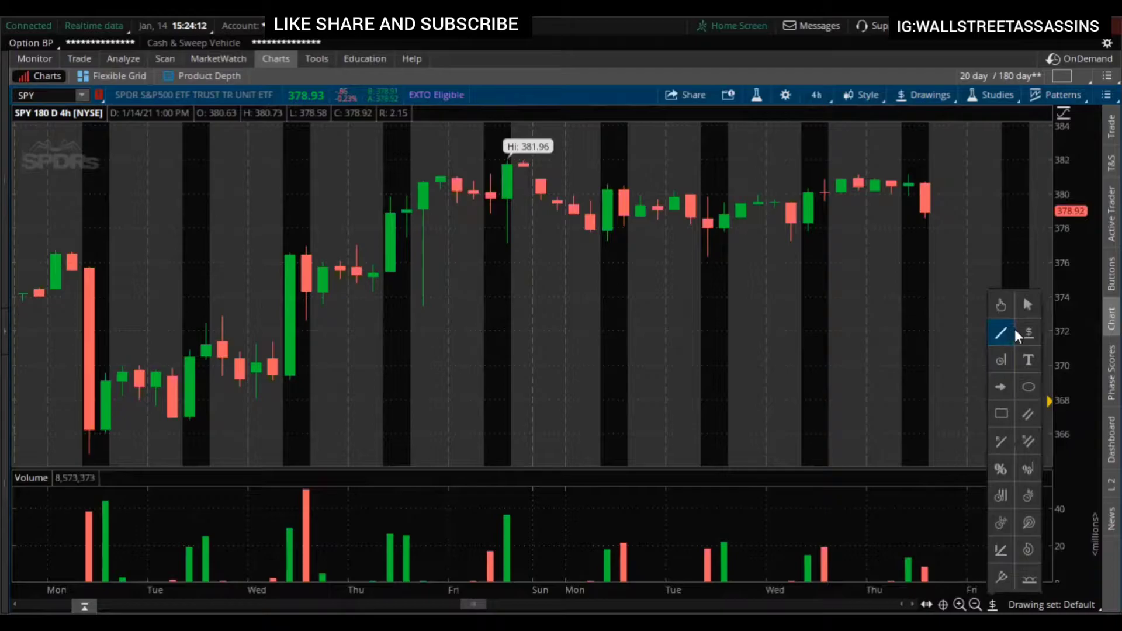
click(975, 604)
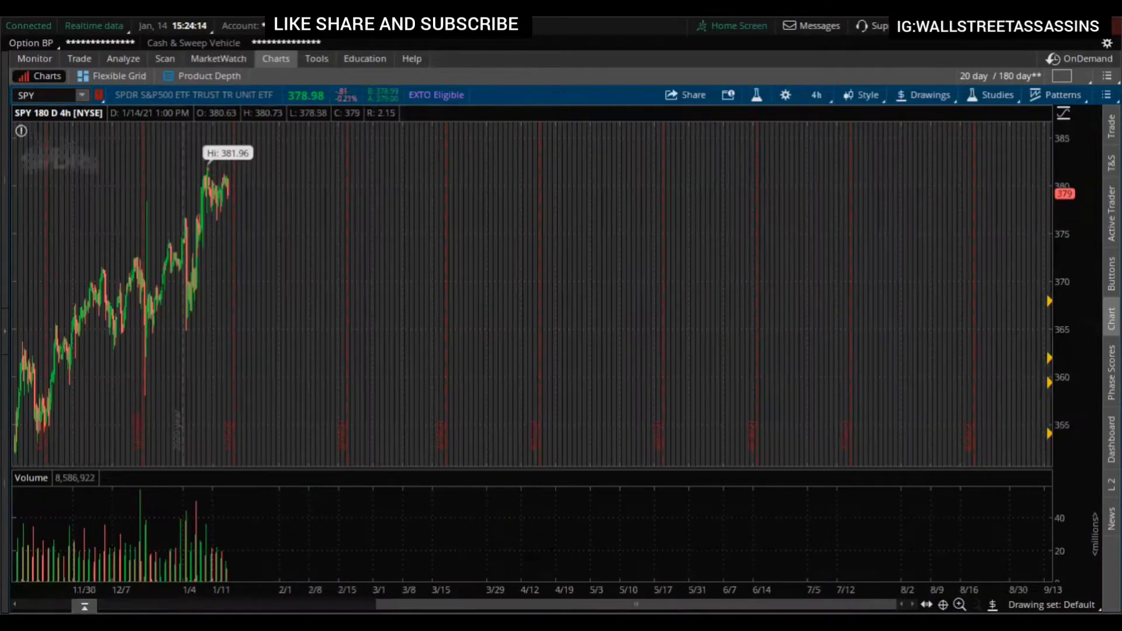
middle_click(986, 408)
click(994, 310)
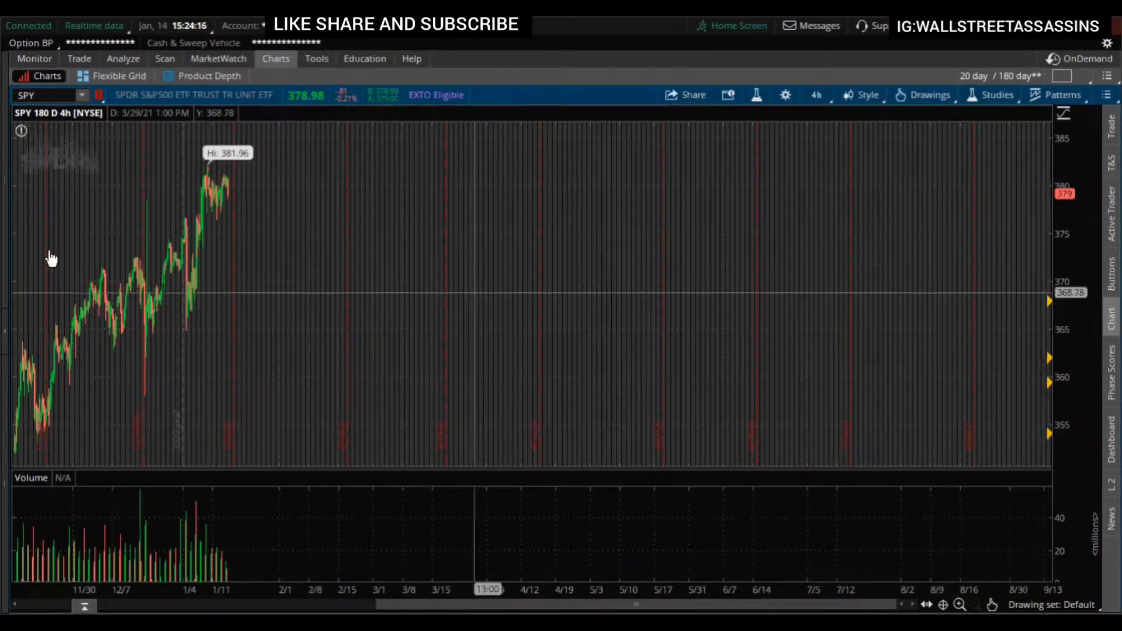
drag(146, 270, 904, 323)
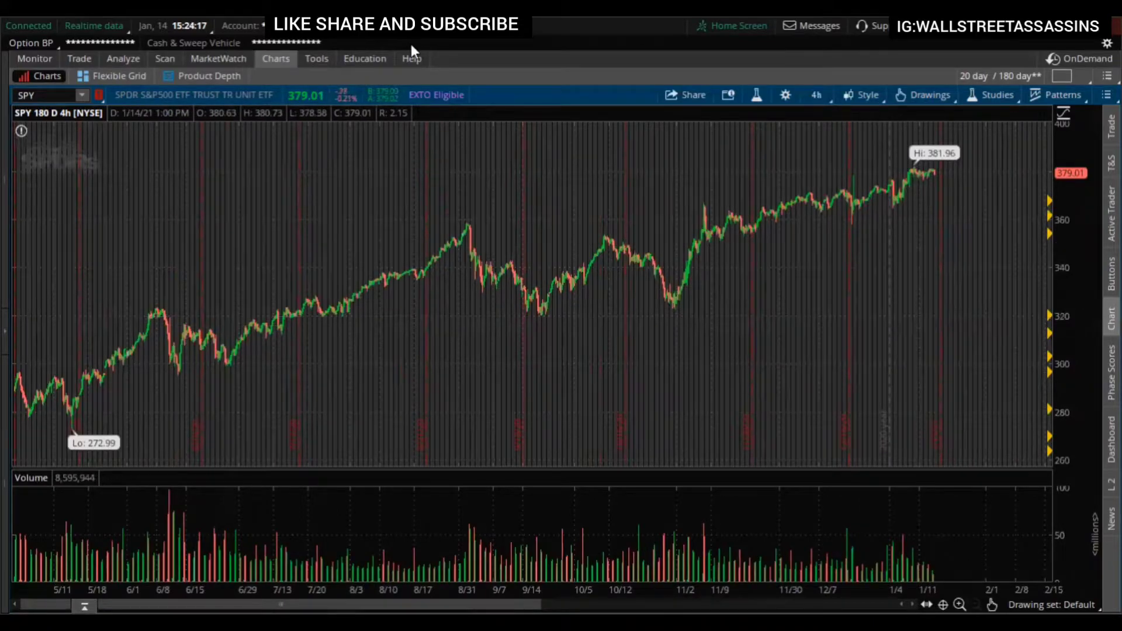
Step: Find the VWAP study and add it to the chart's price studies
click(761, 97)
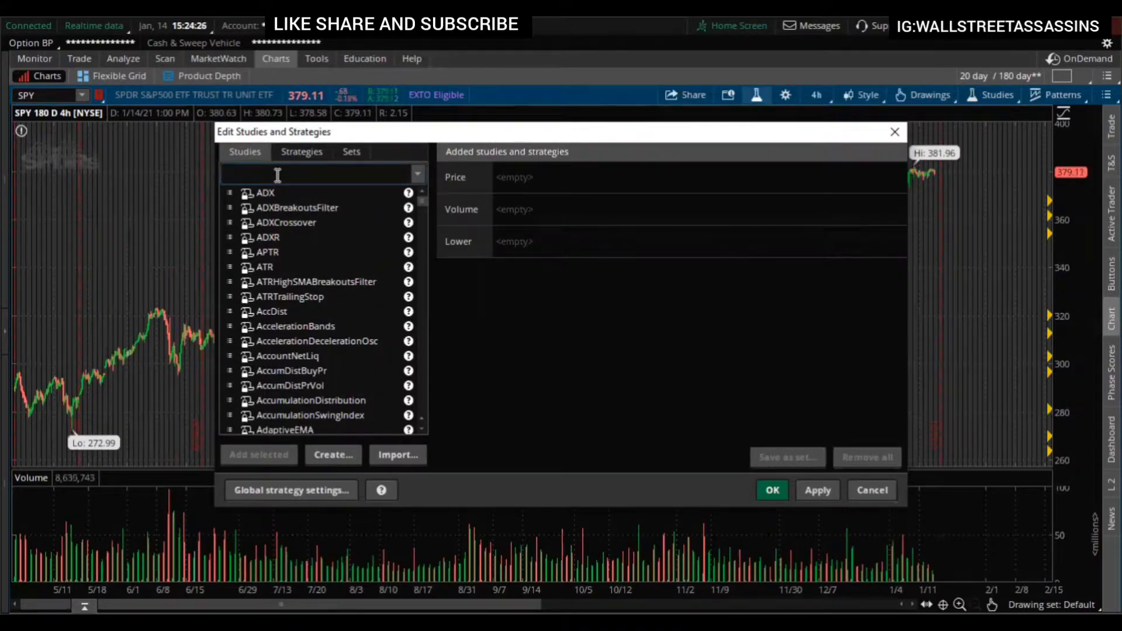
text(vwap)
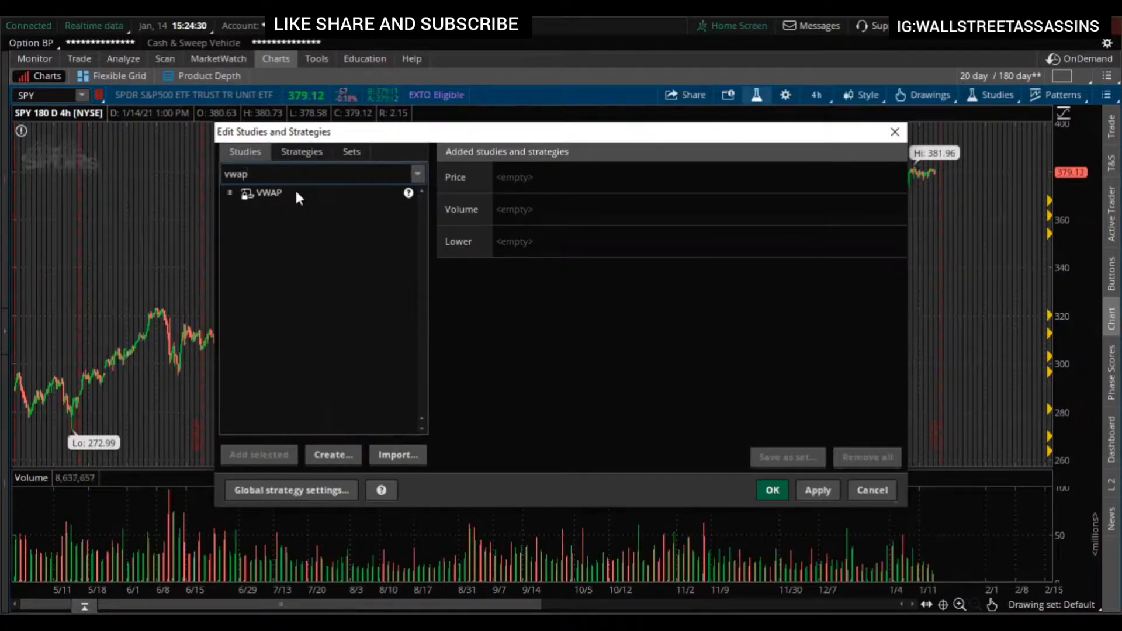
double_click(296, 193)
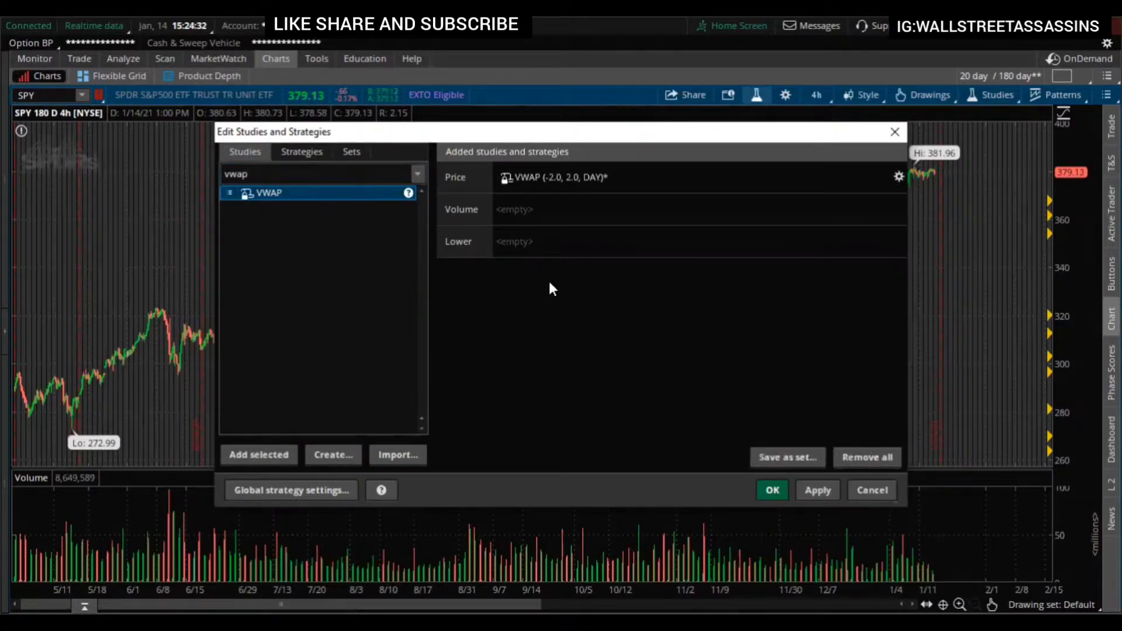
Step: Search the studies for "mova" and add MovAvgExponential to the price studies
click(333, 170)
key(BackSpace)
key(BackSpace)
key(BackSpace)
key(BackSpace)
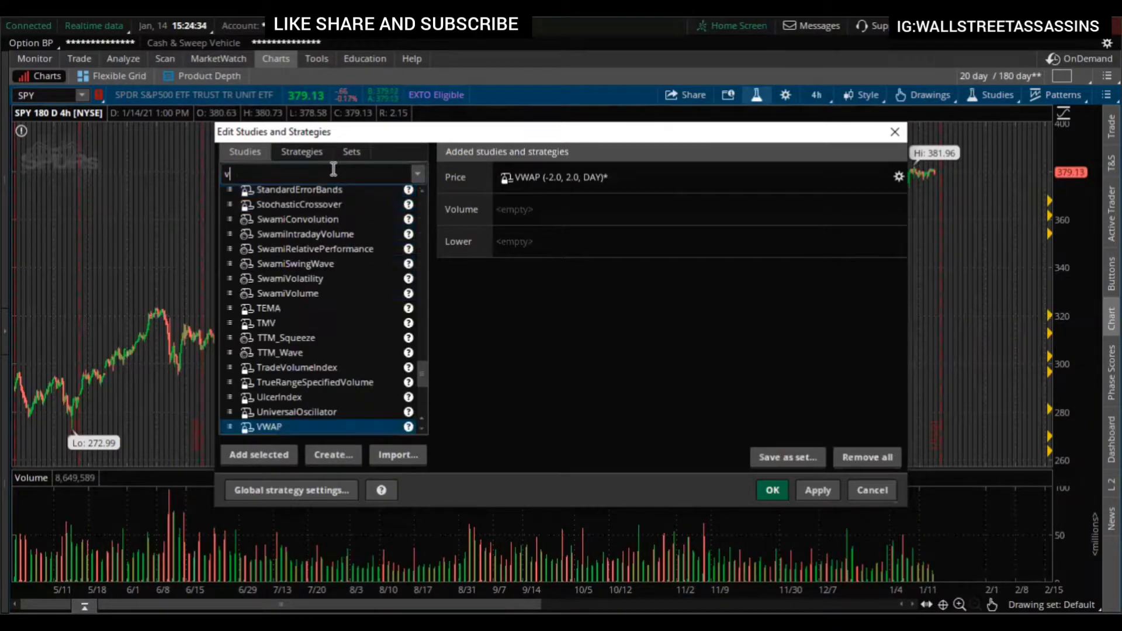
text(mo)
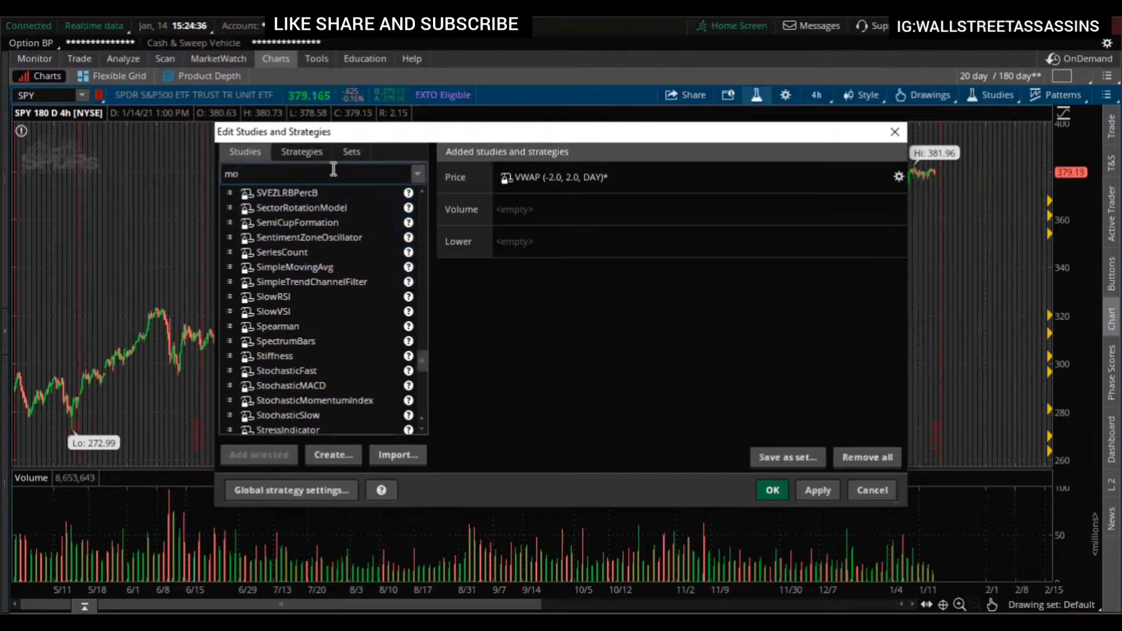
text(va)
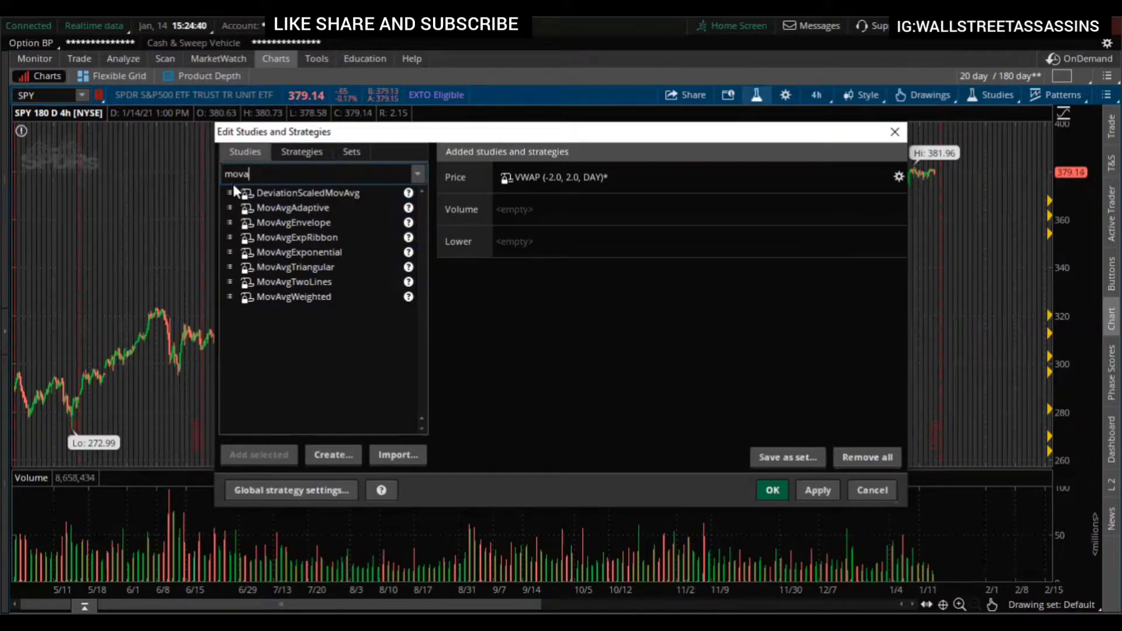
double_click(281, 250)
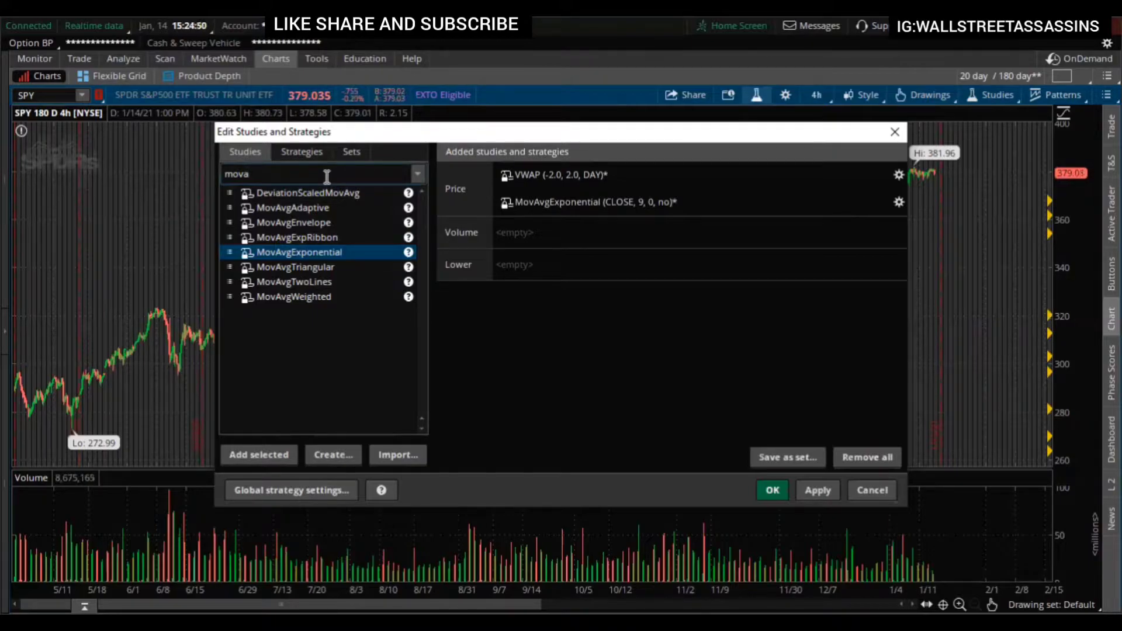
Step: Search the studies for "sim", add SimpleMovingAvg to the price studies, and set its length to 180
key(BackSpace)
key(BackSpace)
key(BackSpace)
key(BackSpace)
text(sim)
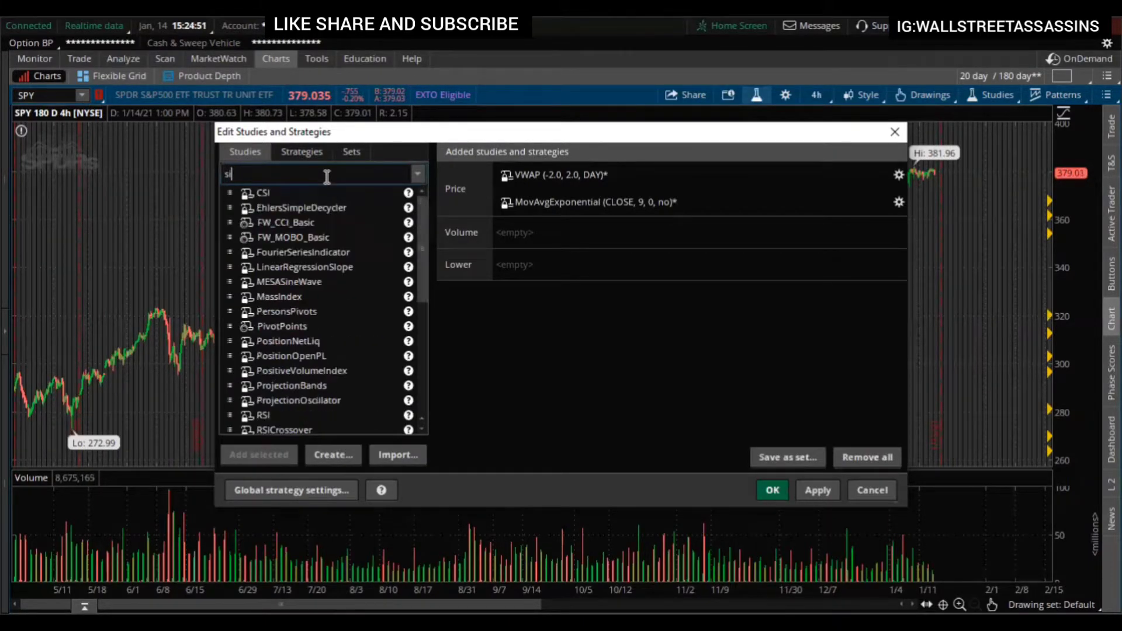
double_click(324, 207)
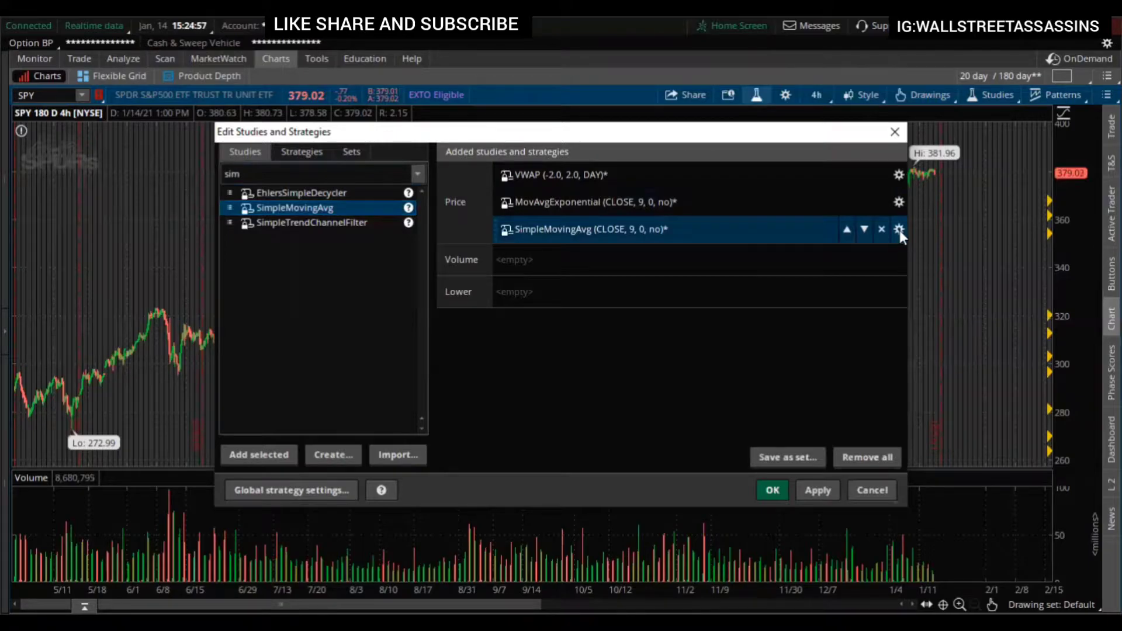
click(898, 229)
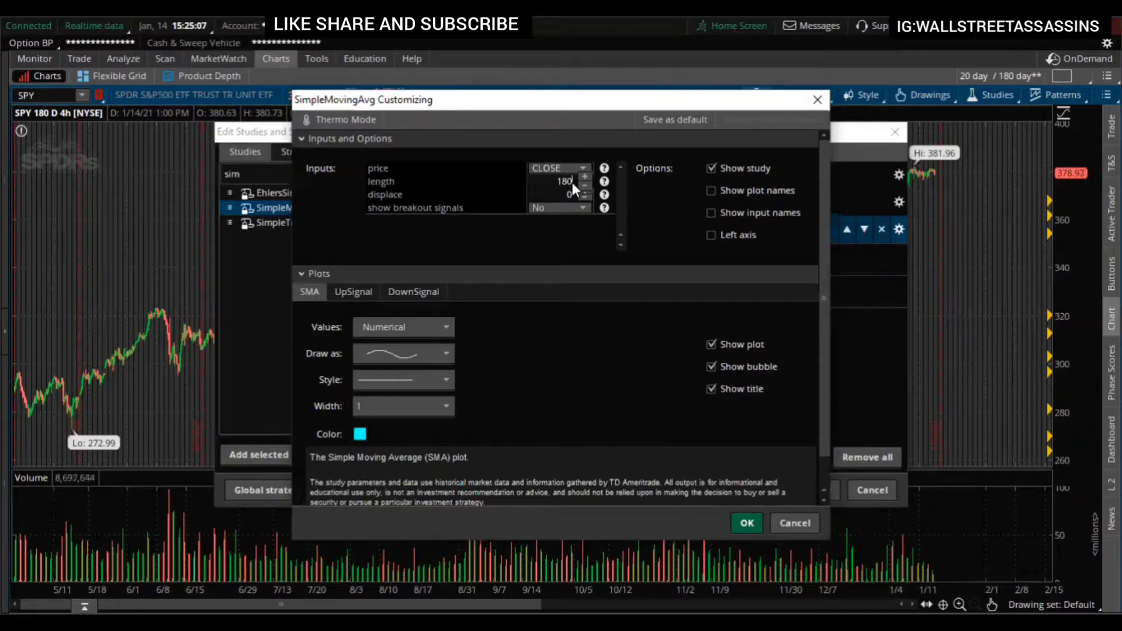
click(748, 523)
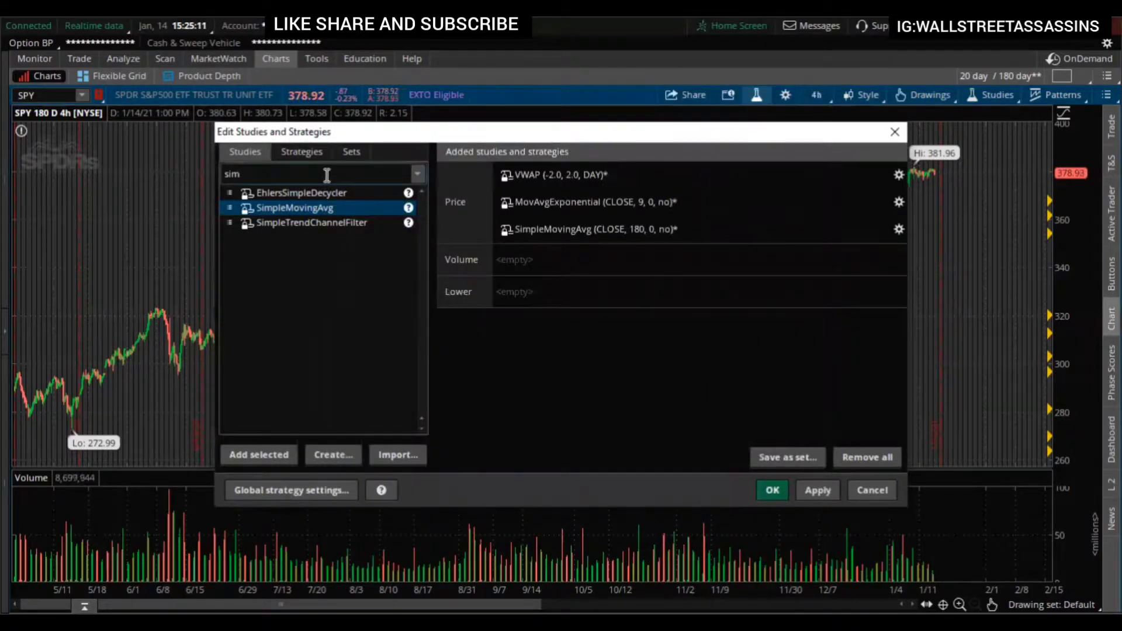
Step: Search the studies for "disp" and add DisplacedEMA to the price studies
key(BackSpace)
key(BackSpace)
key(BackSpace)
text(dim)
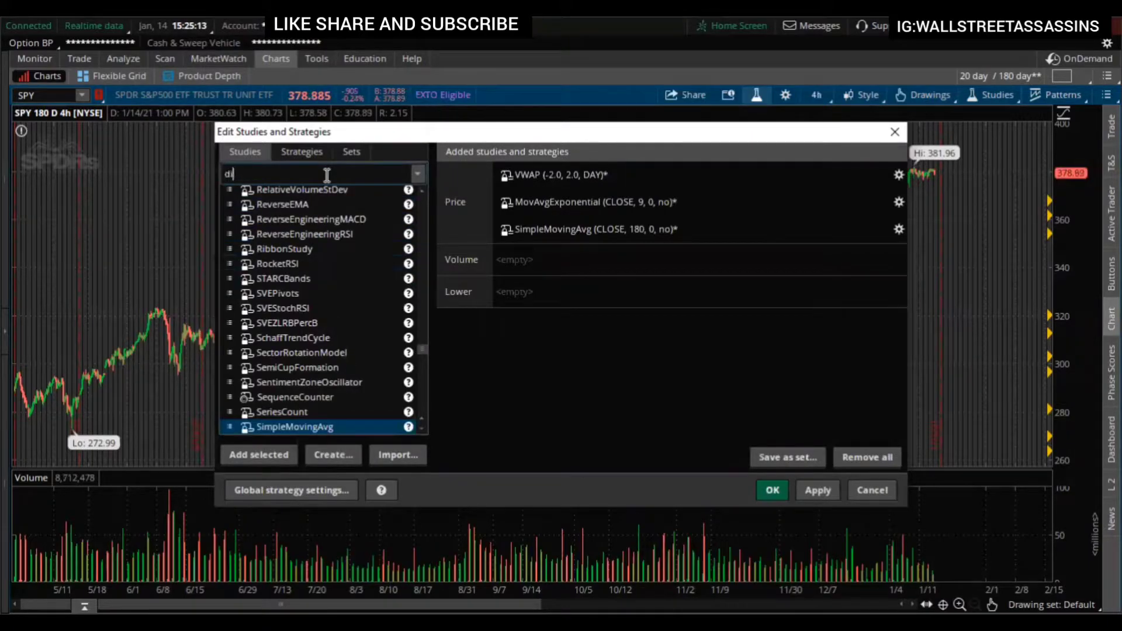
key(BackSpace)
text(sp)
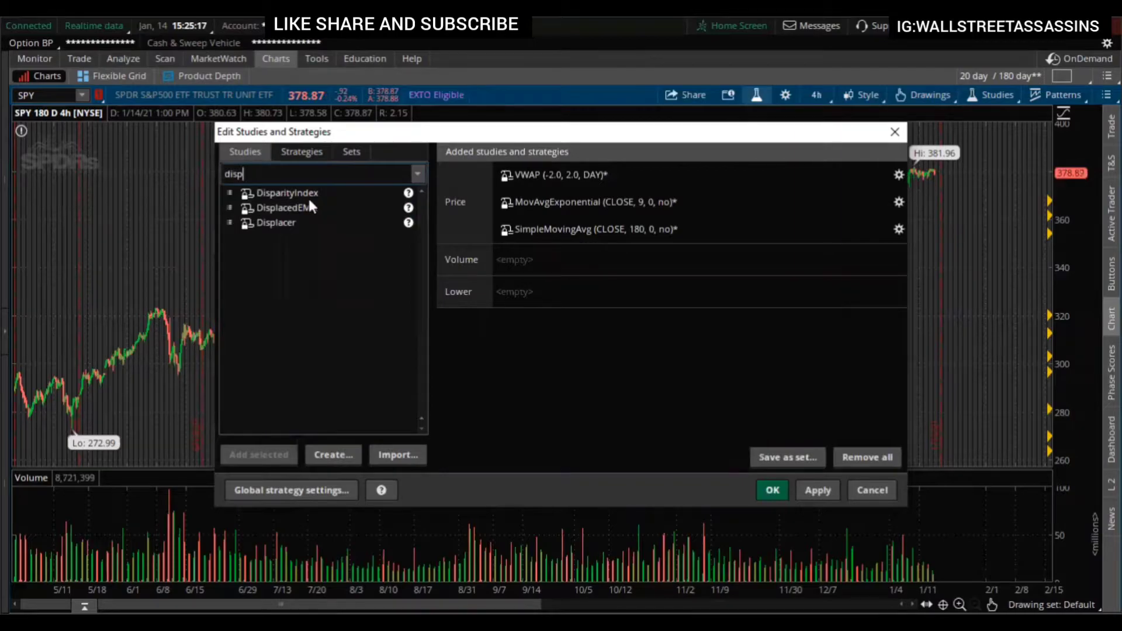
double_click(308, 202)
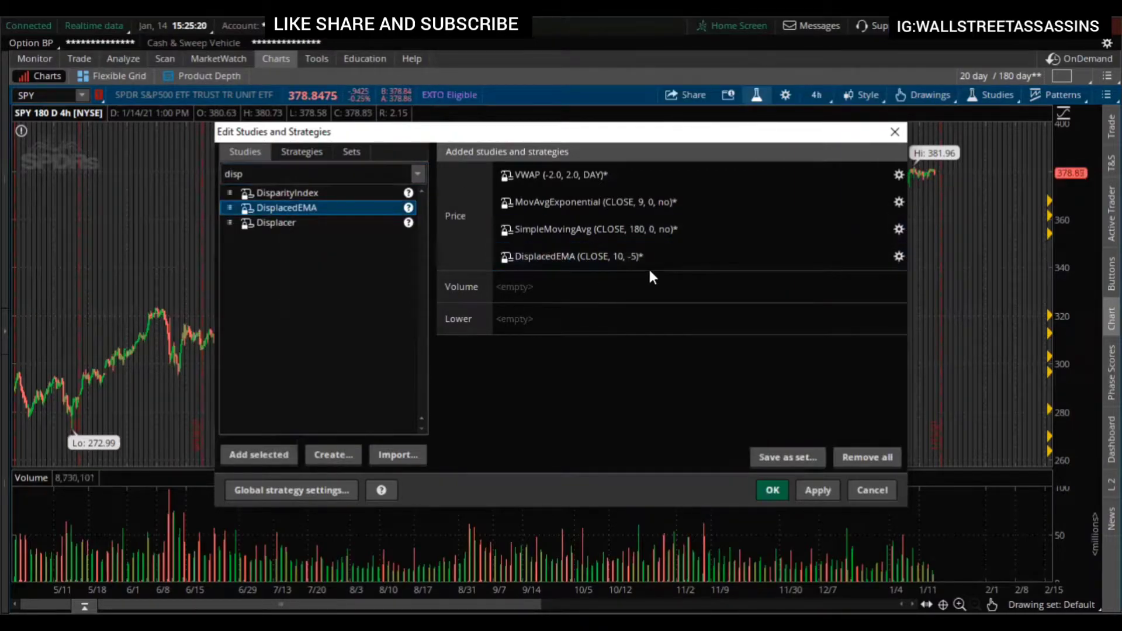
click(648, 266)
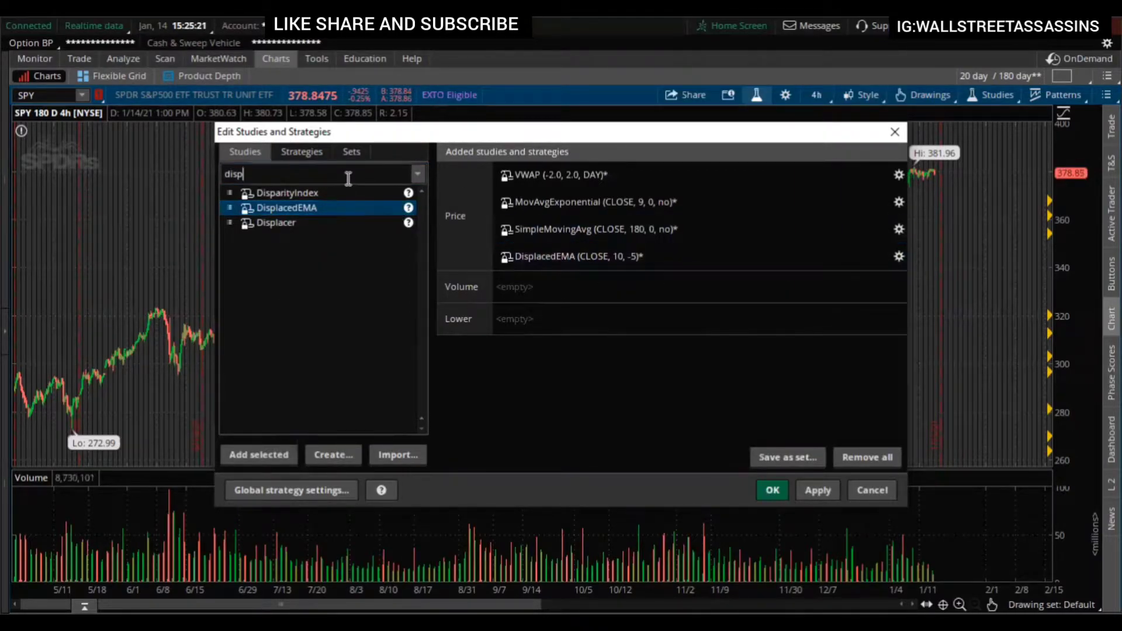
Step: Search the studies for "mac" and add MACD as a lower study
key(BackSpace)
key(BackSpace)
key(BackSpace)
key(BackSpace)
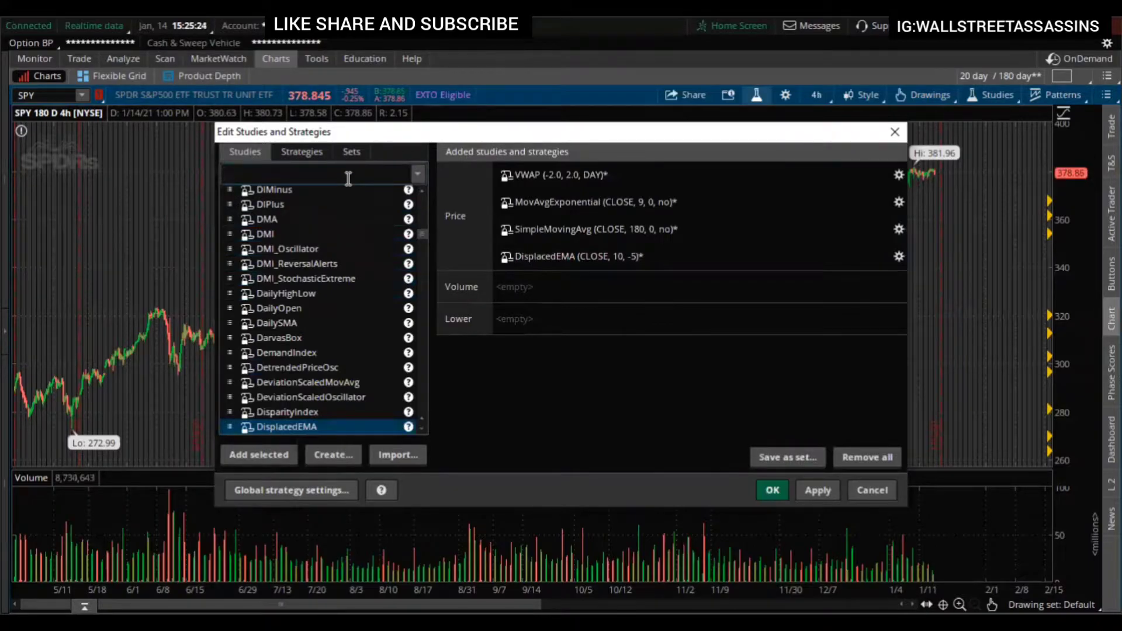
text(mac)
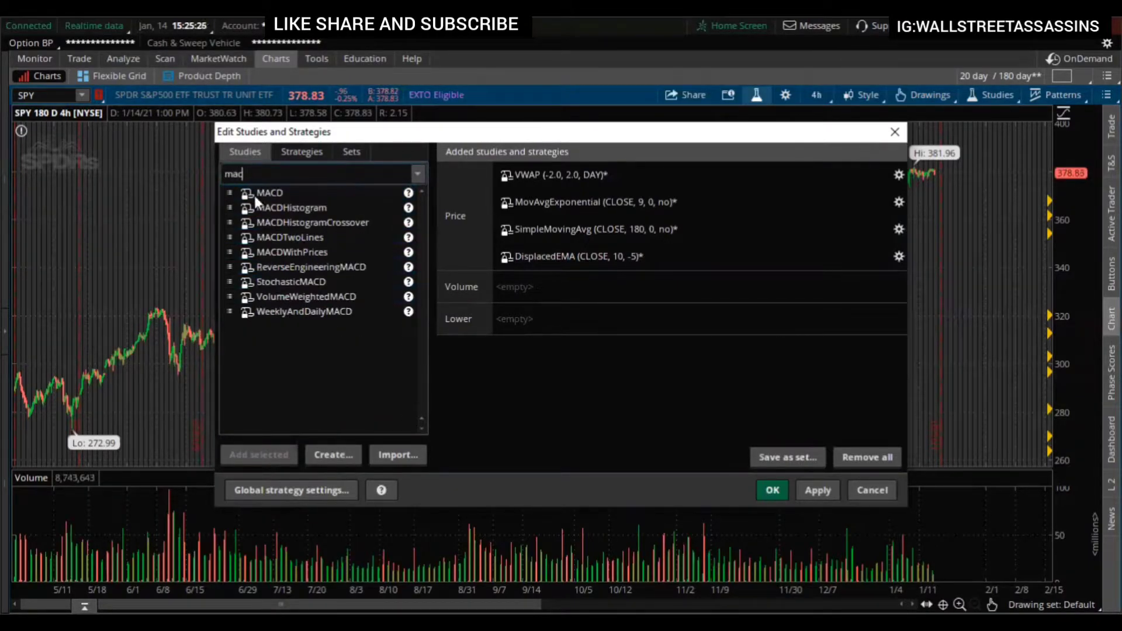
double_click(255, 193)
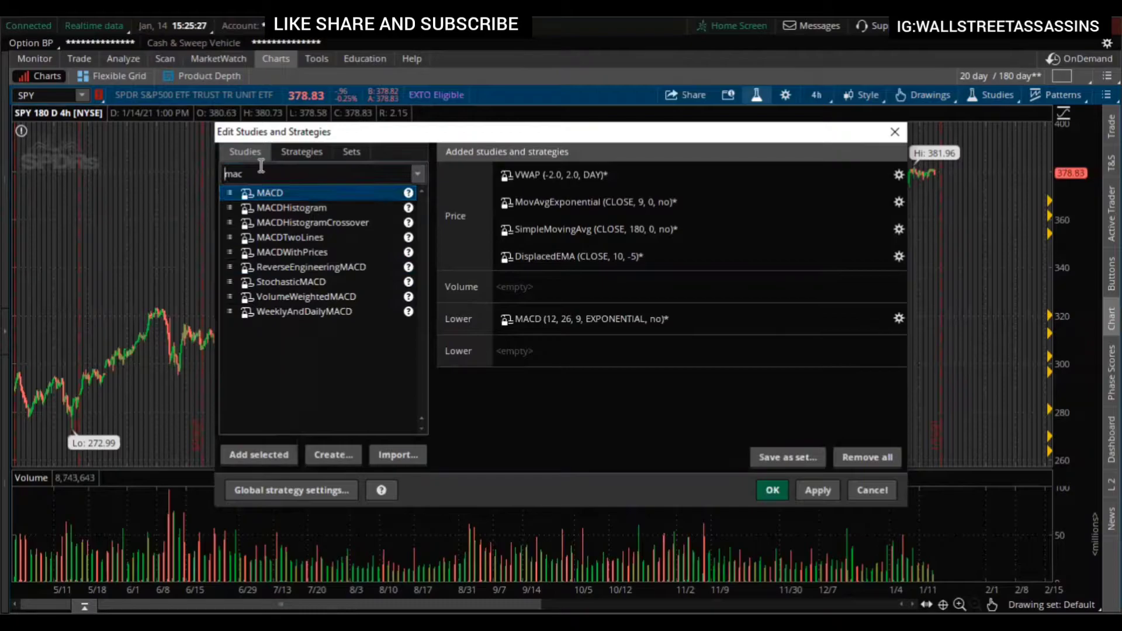
Step: Search the studies for "rsi" and add RSI as a lower study
double_click(256, 172)
text(rsi)
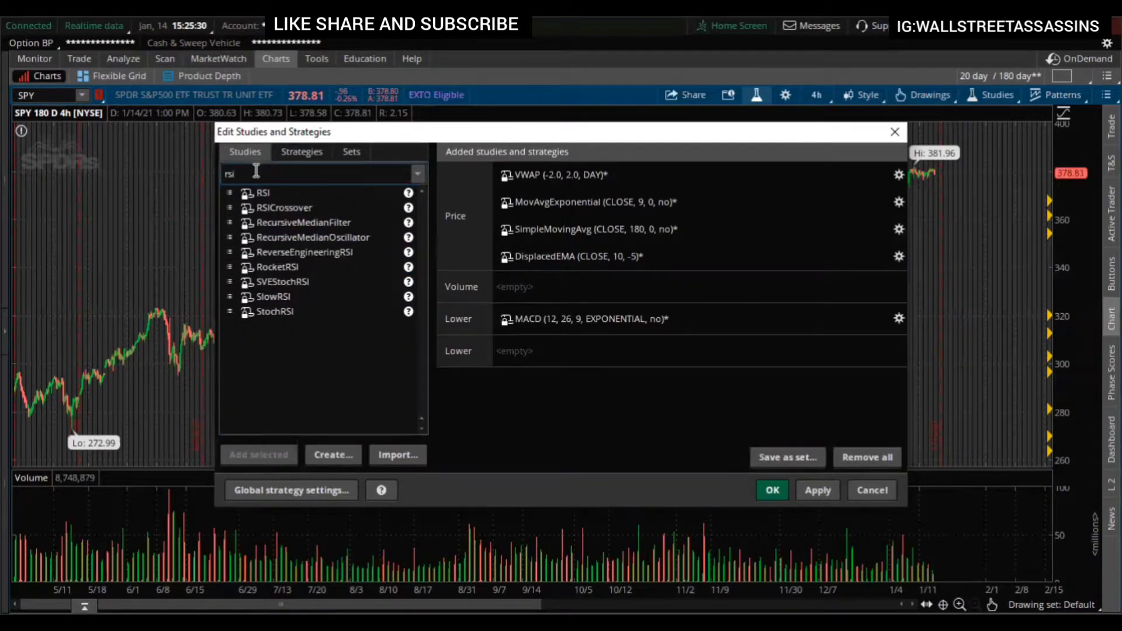
double_click(289, 195)
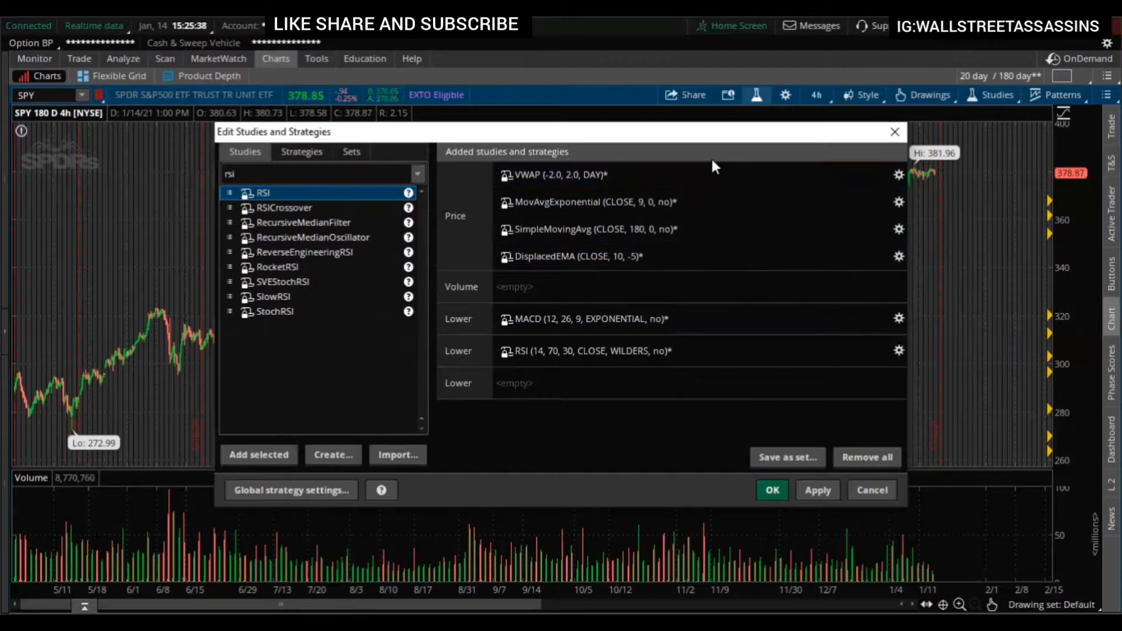
Step: Expand the saved study set number1, use it for the chart, and accept the studies
click(793, 456)
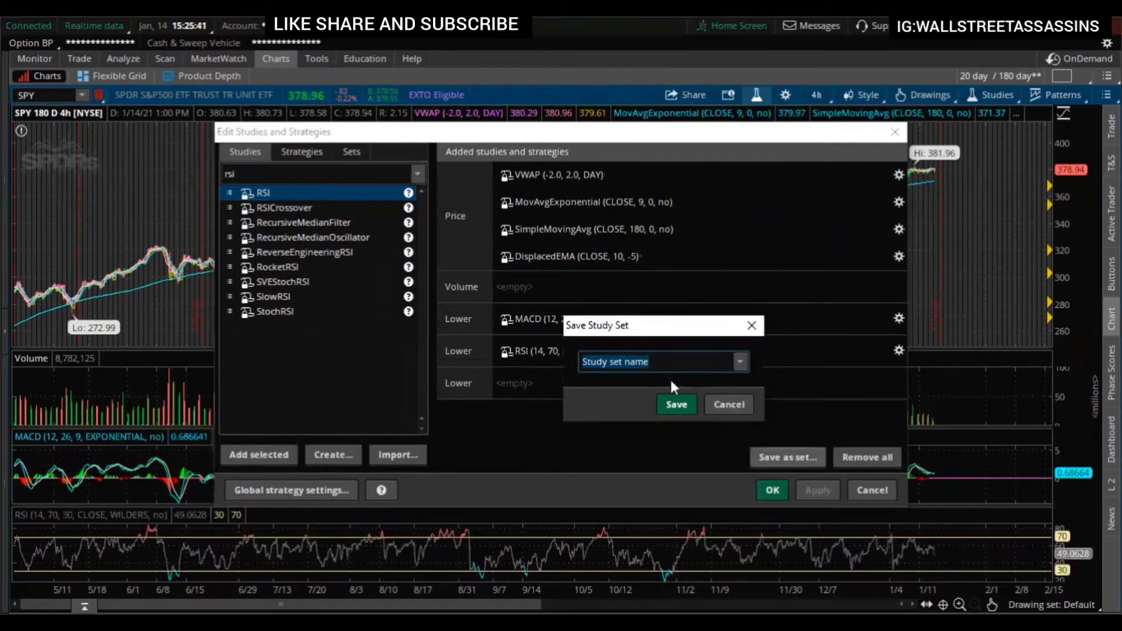
click(750, 326)
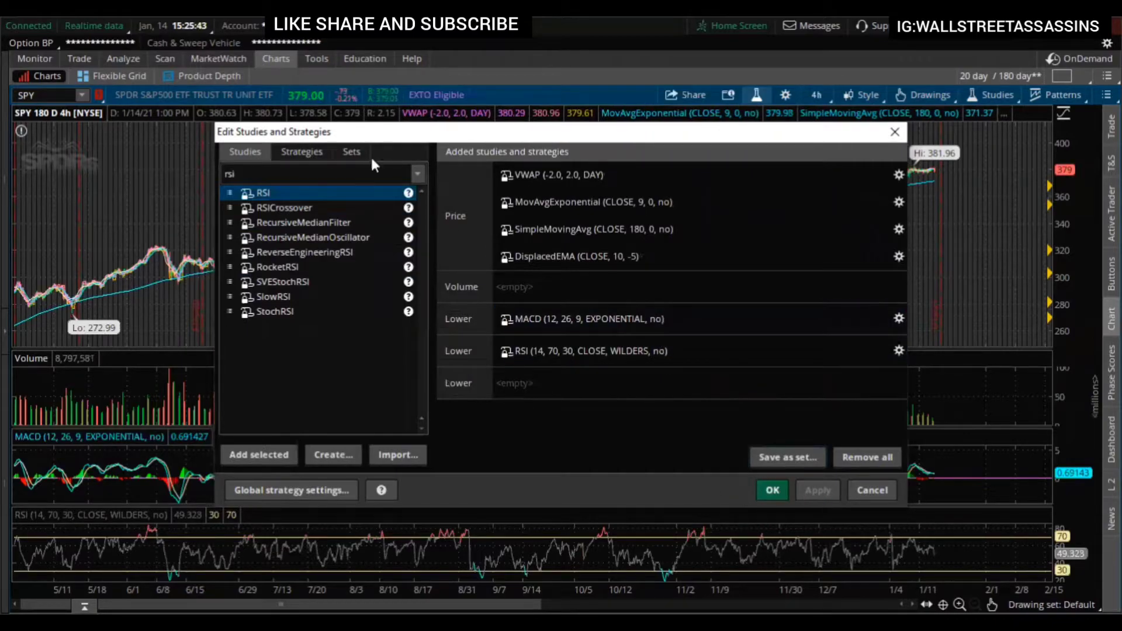
click(353, 153)
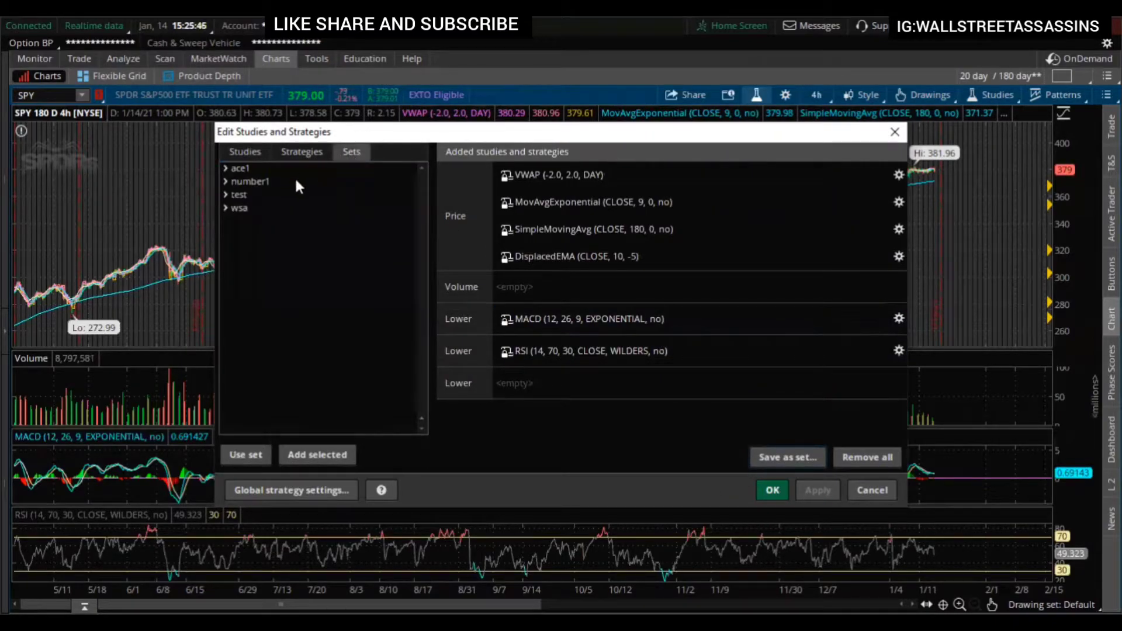
click(252, 180)
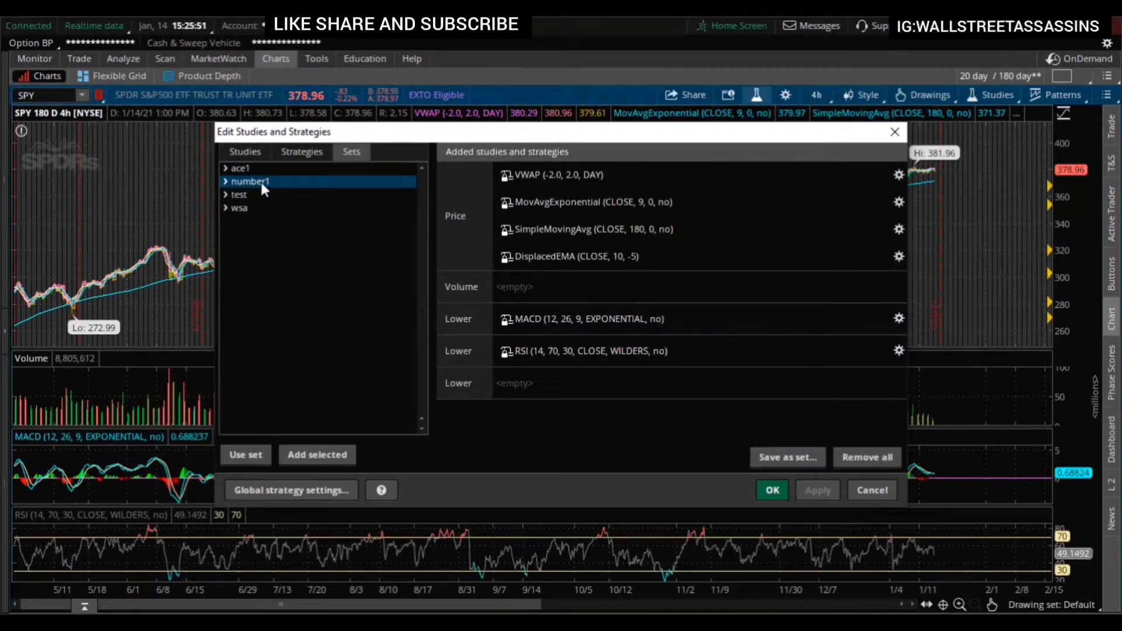
click(226, 182)
click(246, 455)
click(825, 492)
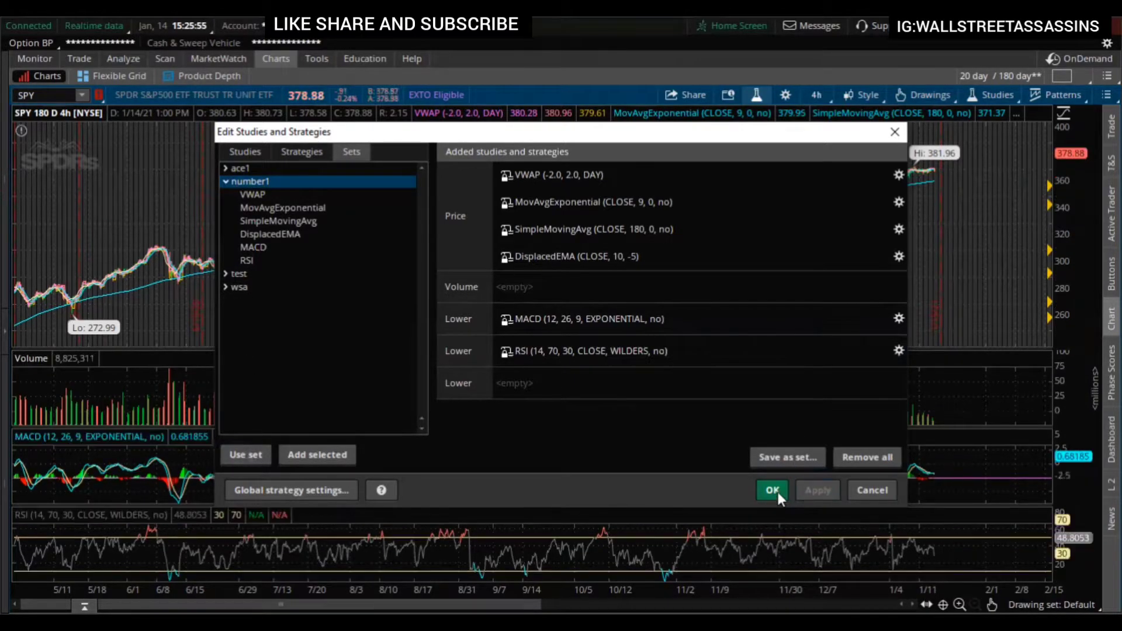
click(771, 490)
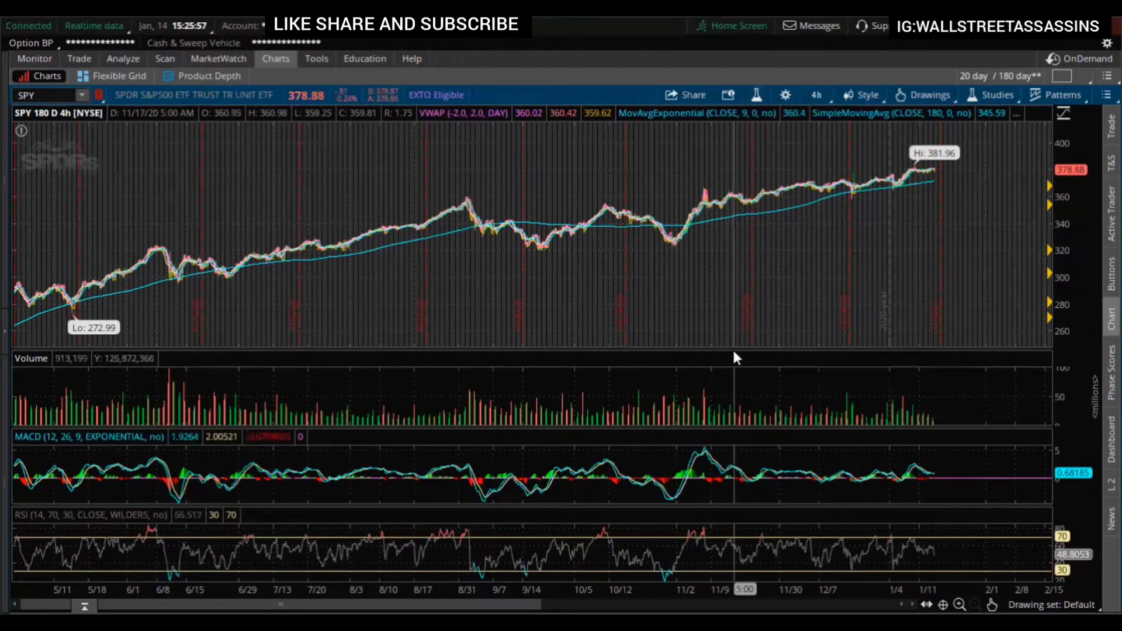
Step: Enlarge the price pane above Volume and shift the chart to show dates from August to May
drag(734, 351, 735, 380)
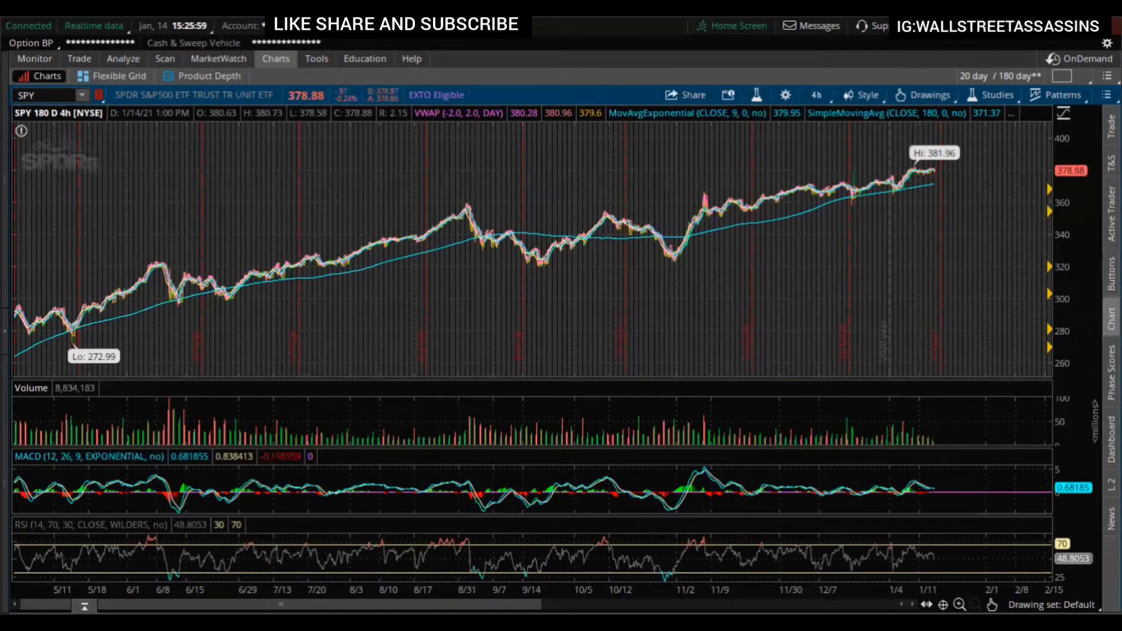
scroll(888, 201, down, 10)
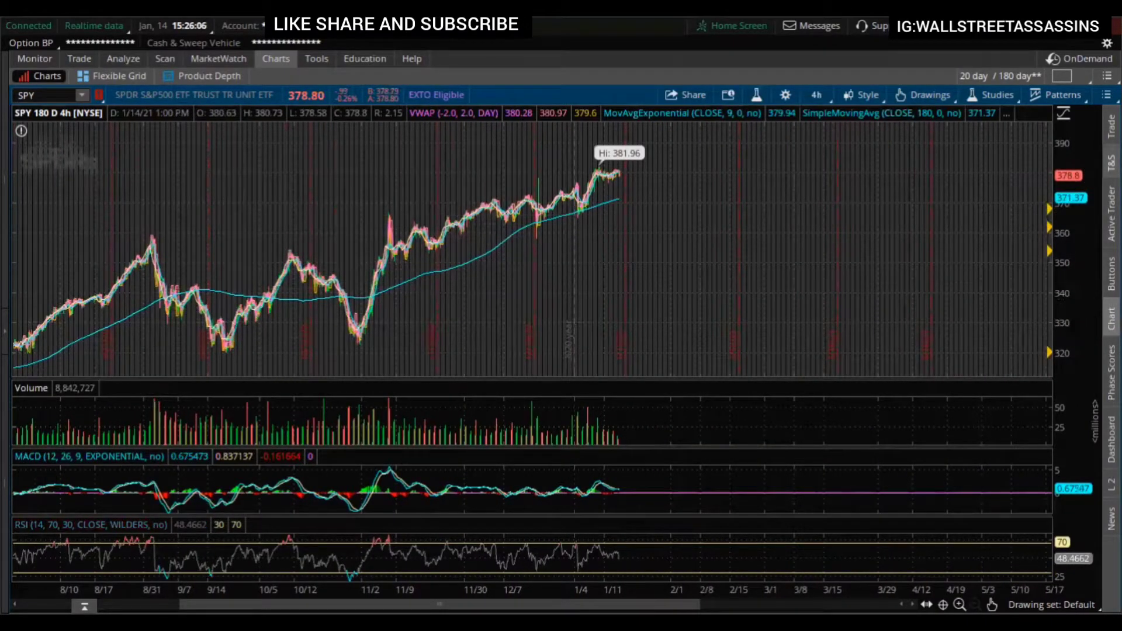
Step: Show the Time & Sales list beside the chart and hide it again
click(1111, 162)
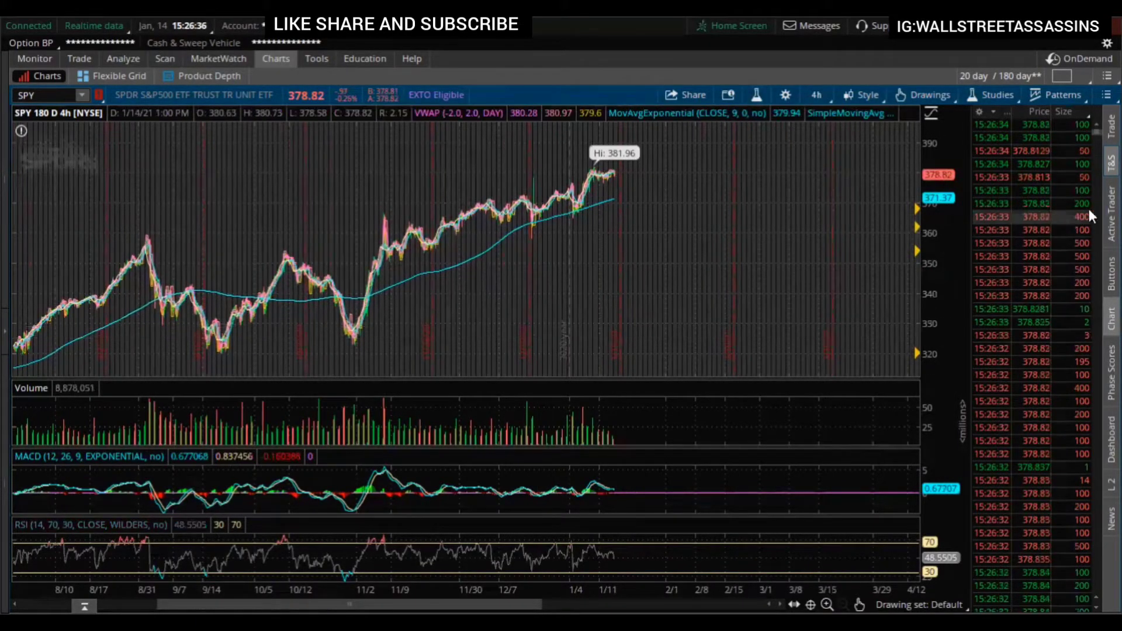
click(1110, 163)
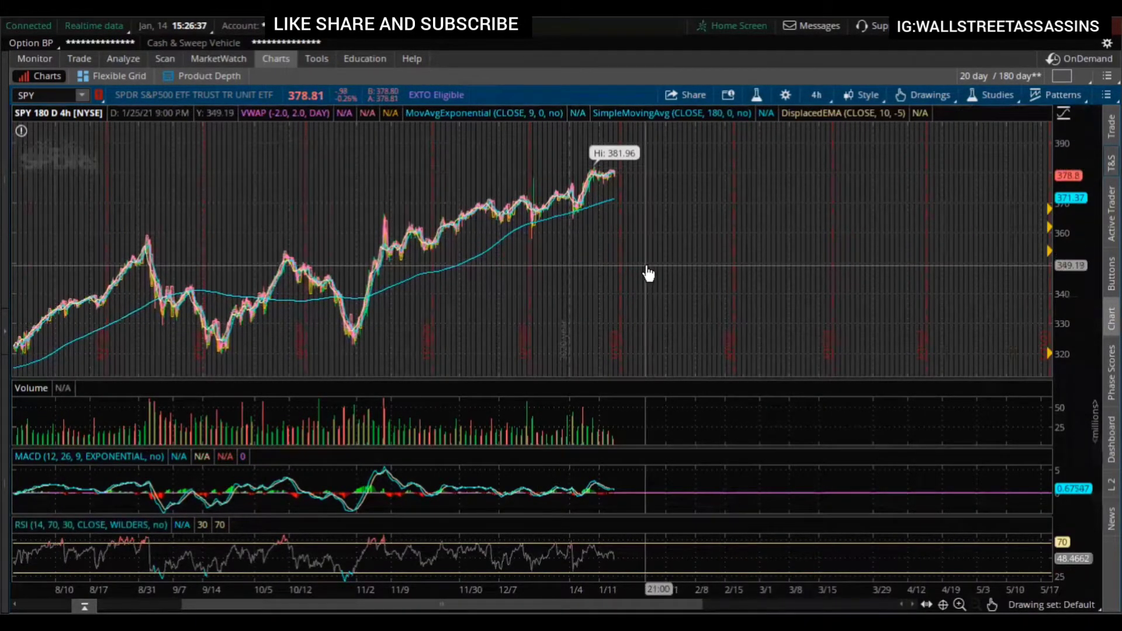
click(786, 95)
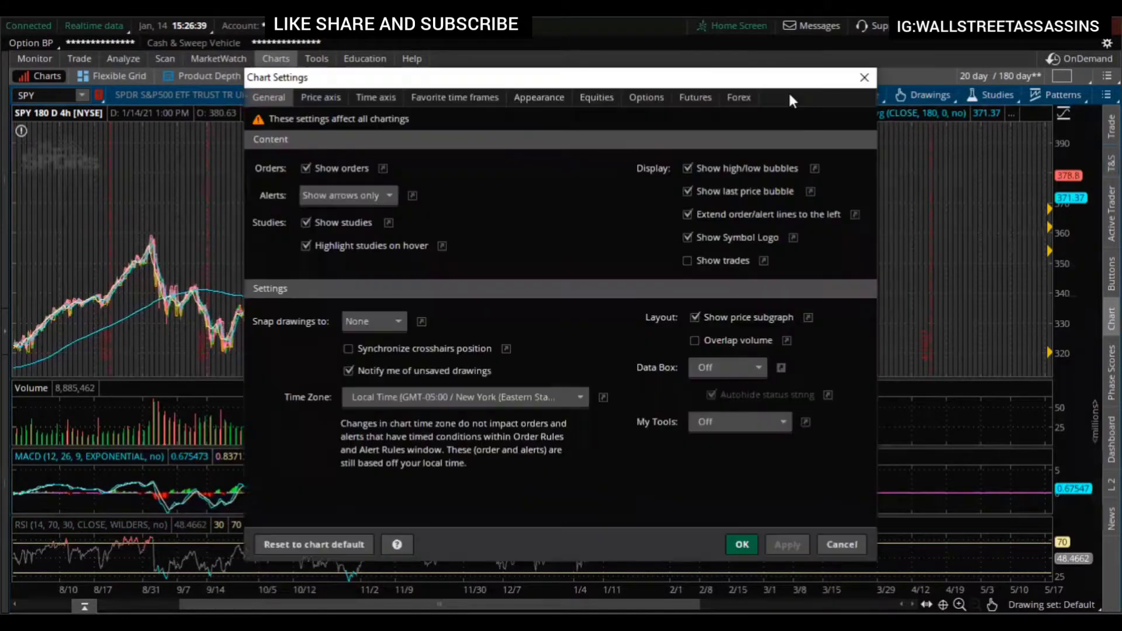
click(863, 78)
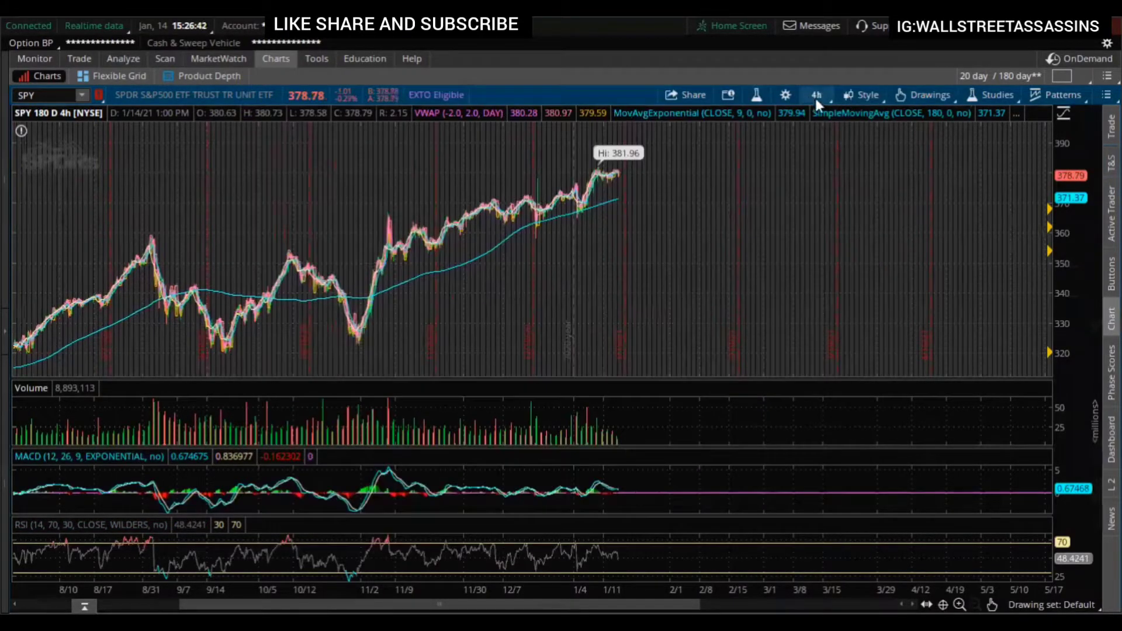
click(811, 92)
click(811, 93)
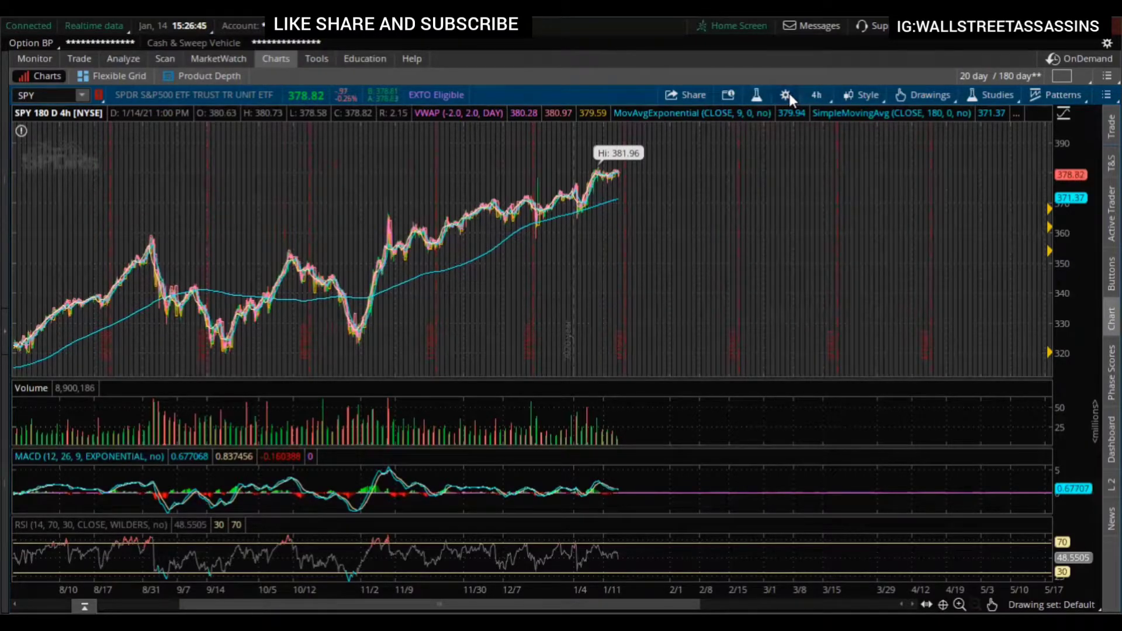
click(787, 95)
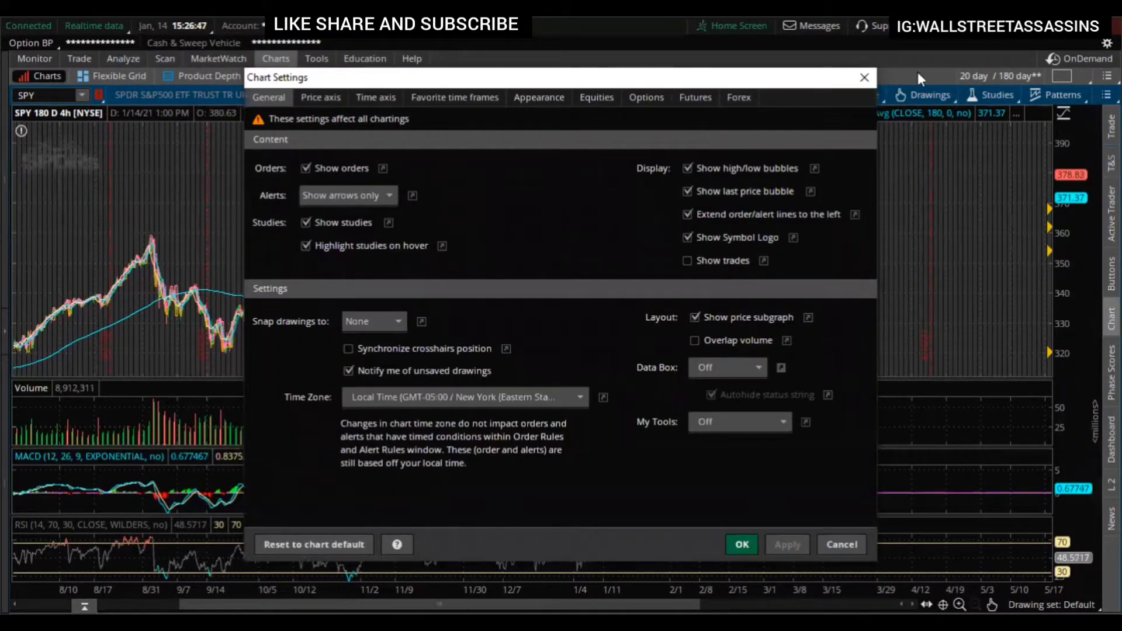
click(868, 76)
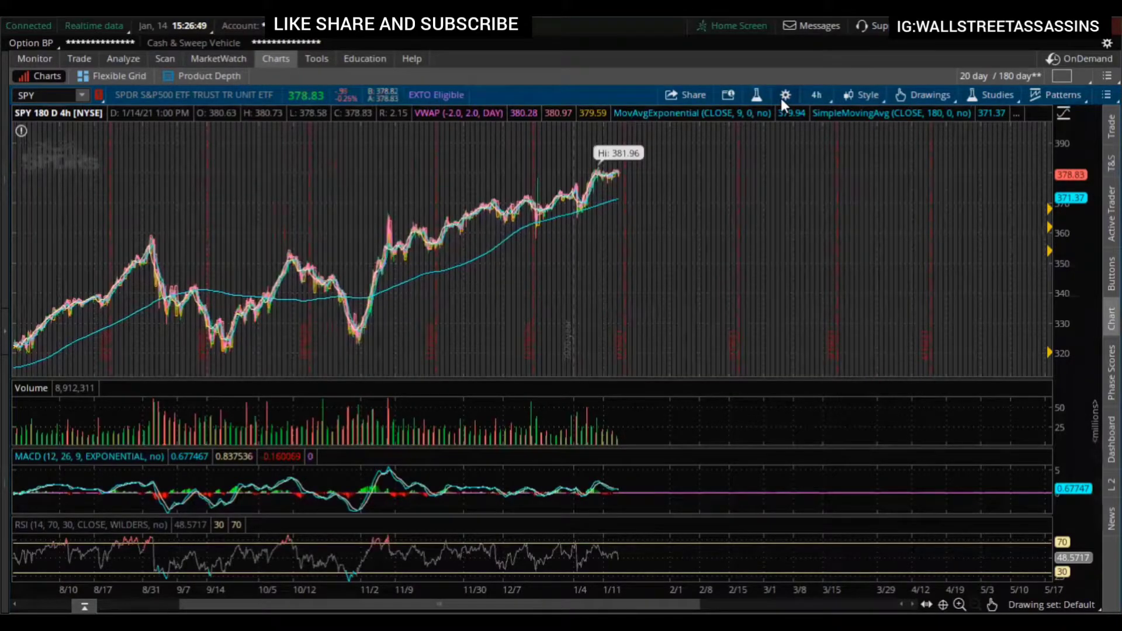
Step: Review the alert display options in the General chart settings, selecting Show arrows only
click(781, 98)
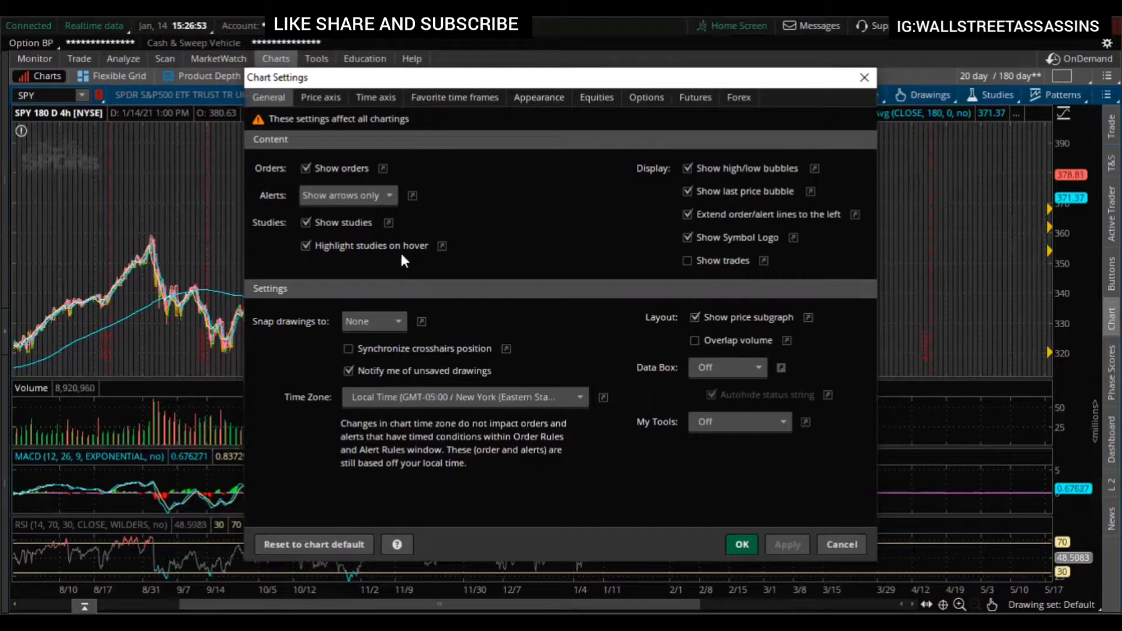
click(342, 193)
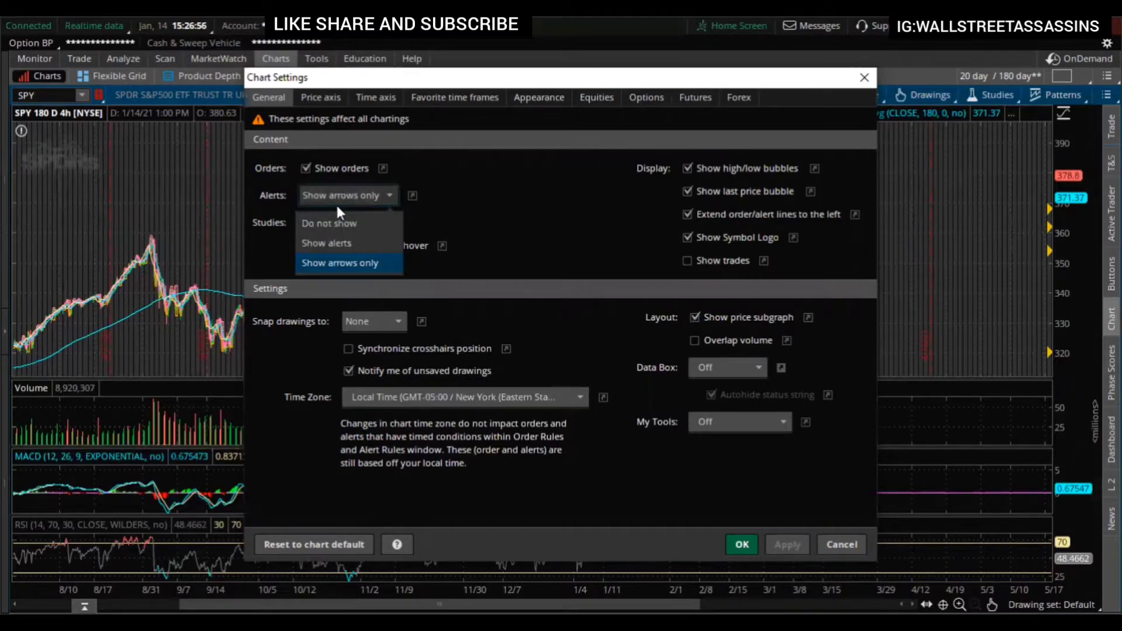
click(325, 269)
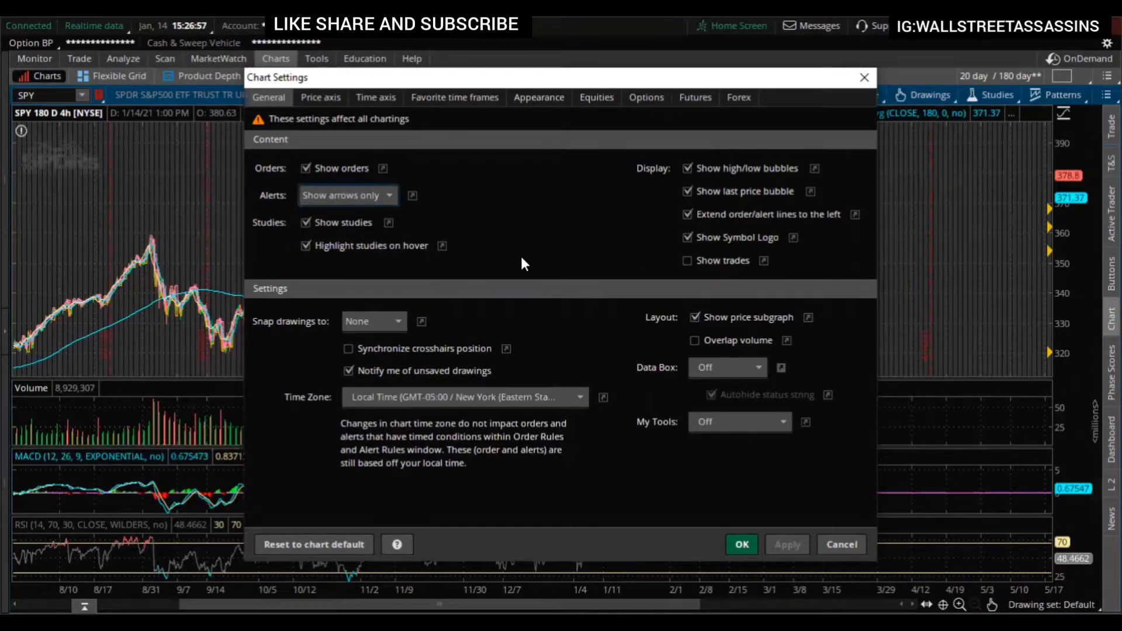
click(371, 198)
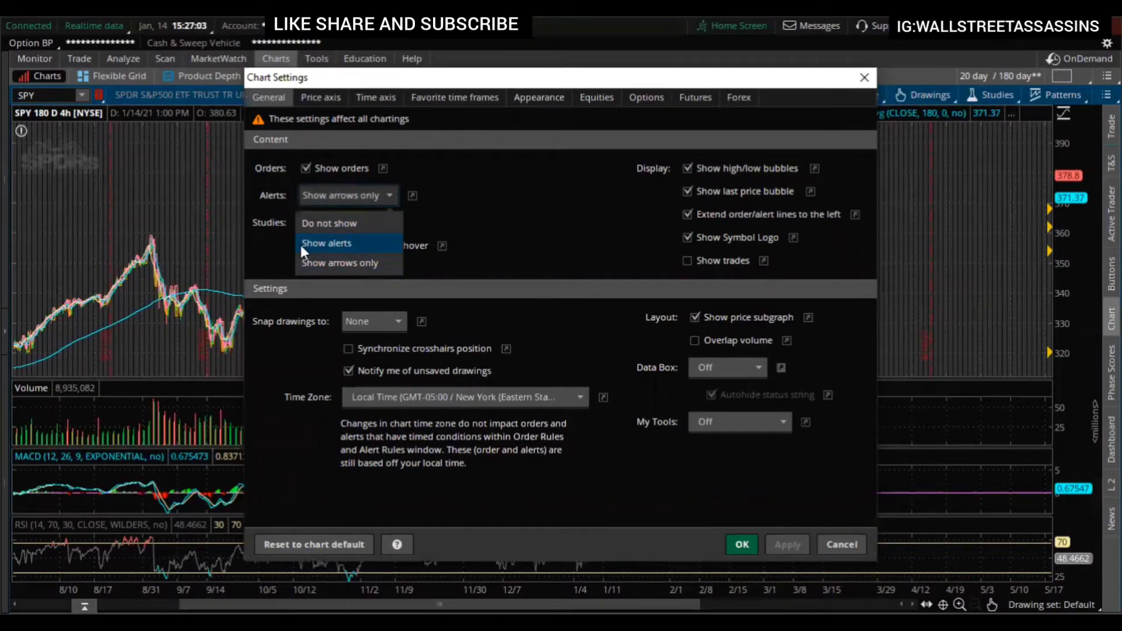
Step: Examine the price axis and time axis settings, and check the expansion area beyond the latest bar on the chart
click(316, 98)
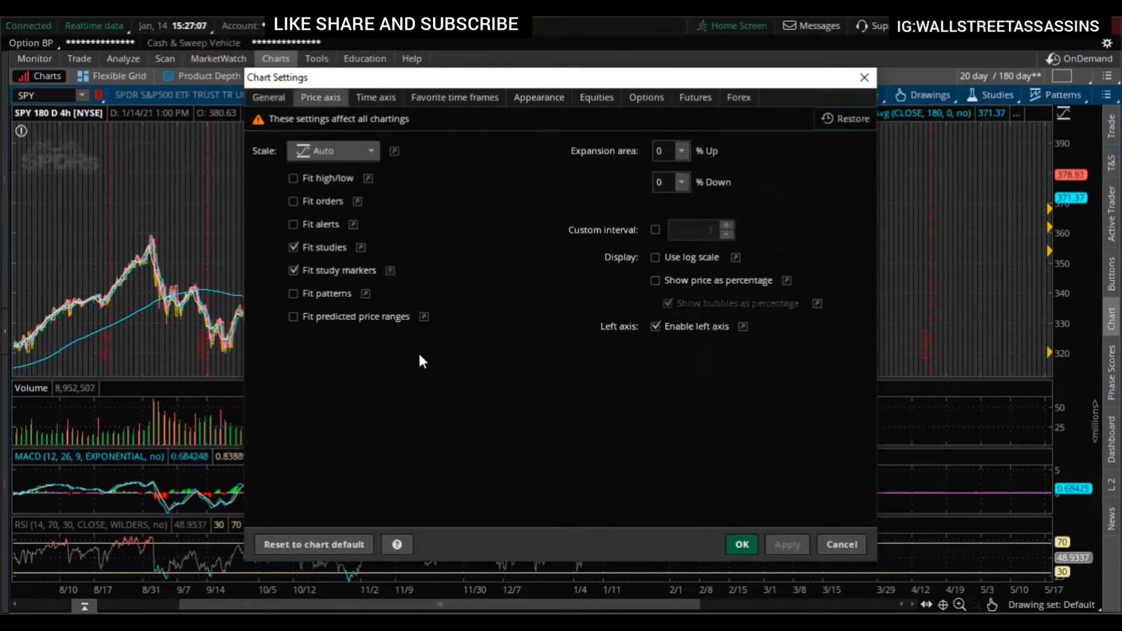
click(395, 100)
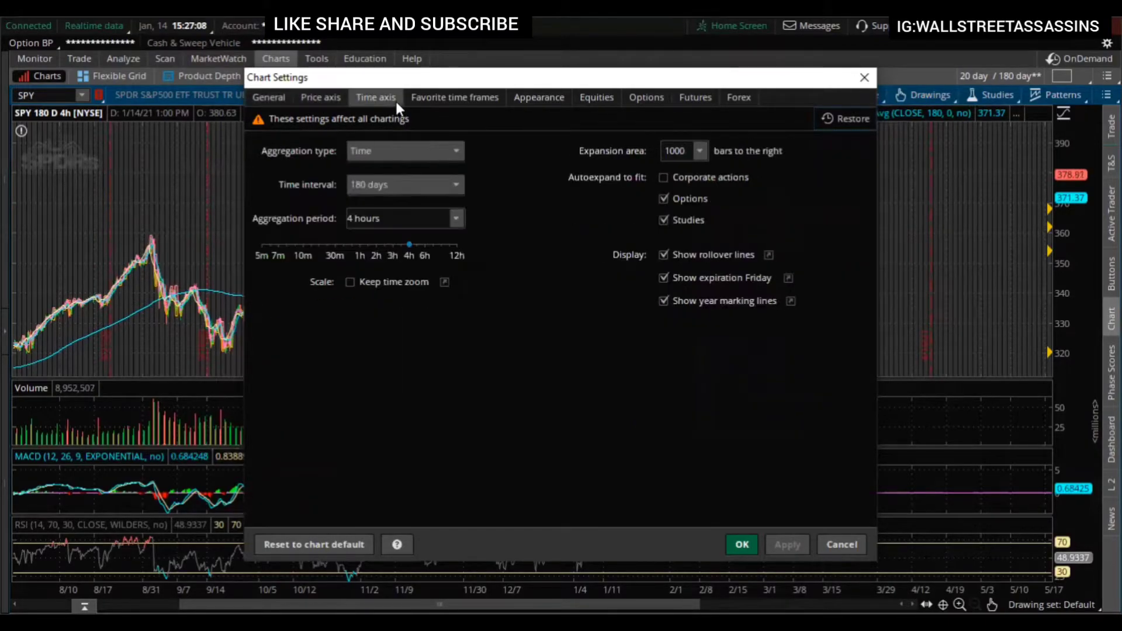
click(688, 152)
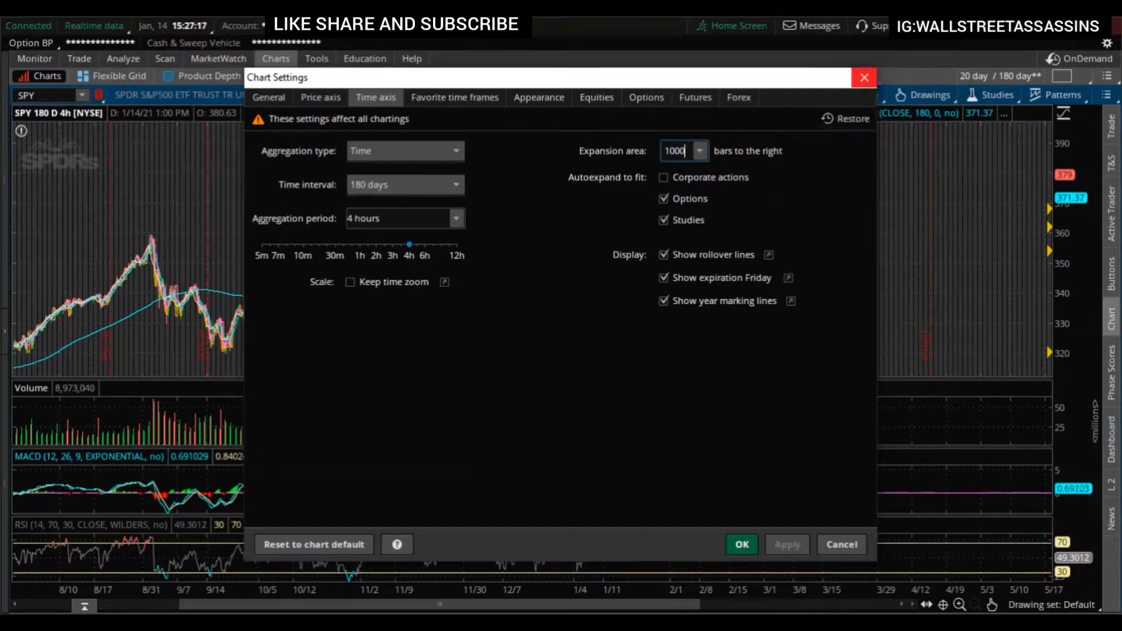
click(866, 81)
drag(426, 268, 972, 326)
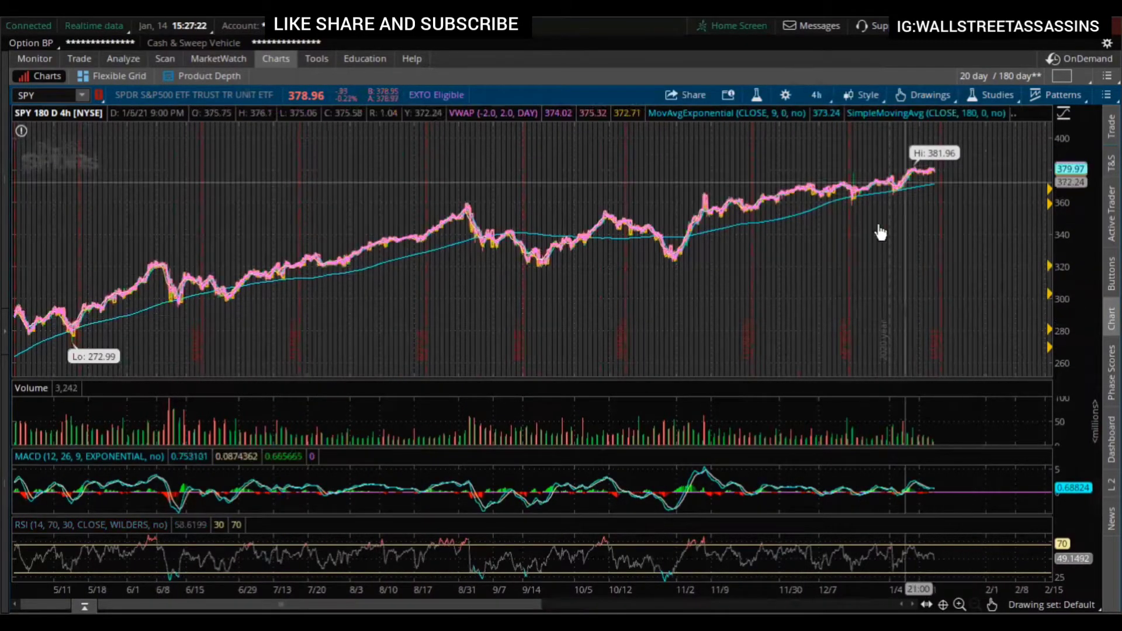
drag(964, 234, 491, 303)
Step: Review the time axis settings and the list of favourite time frames in the chart settings
click(783, 95)
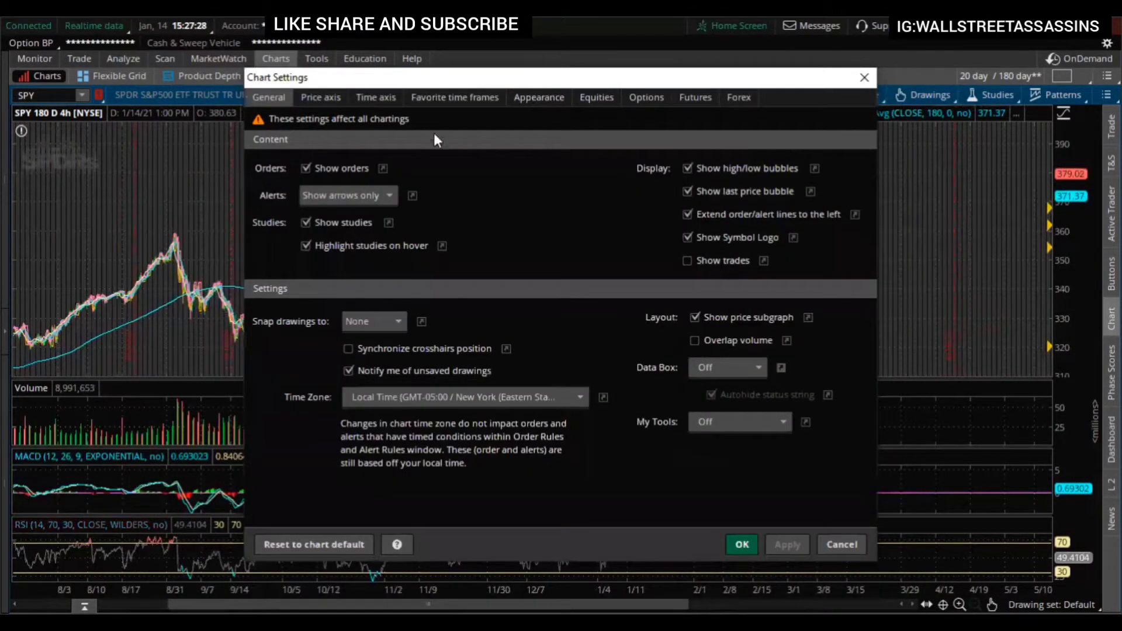
click(377, 97)
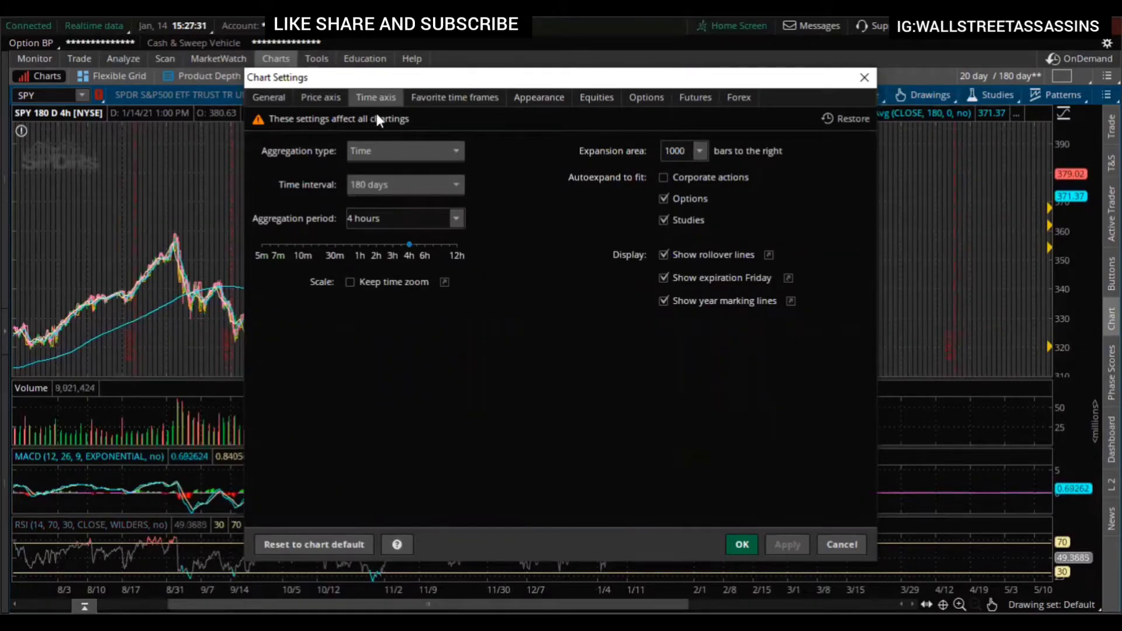
click(444, 101)
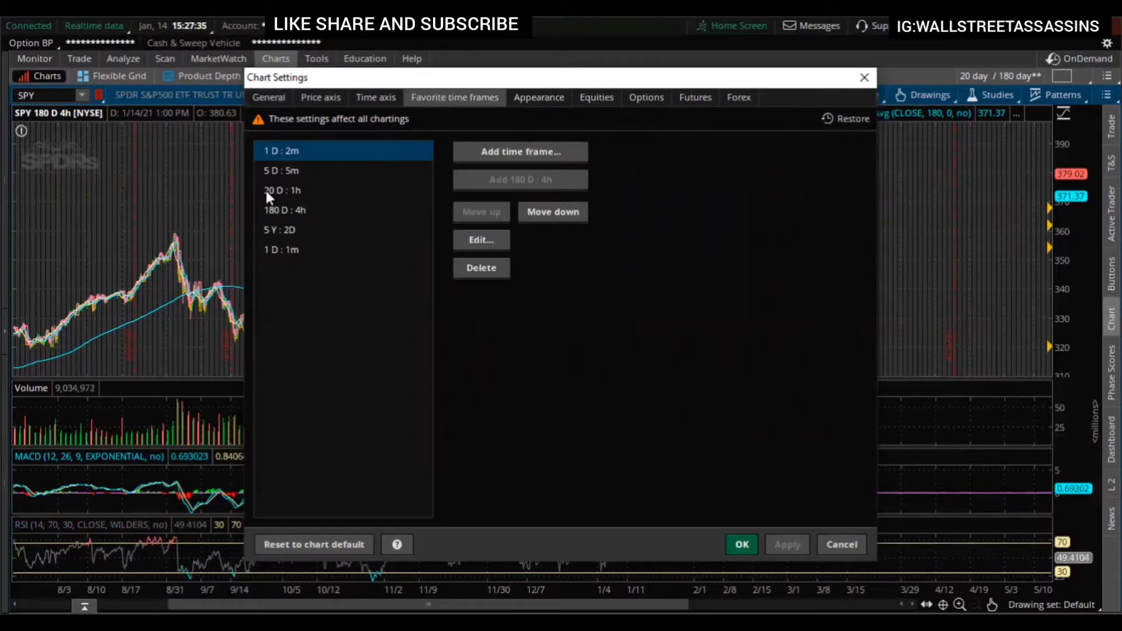
Step: In the appearance settings, turn the bullish candle fill off and on again, and try a black chart background
click(563, 96)
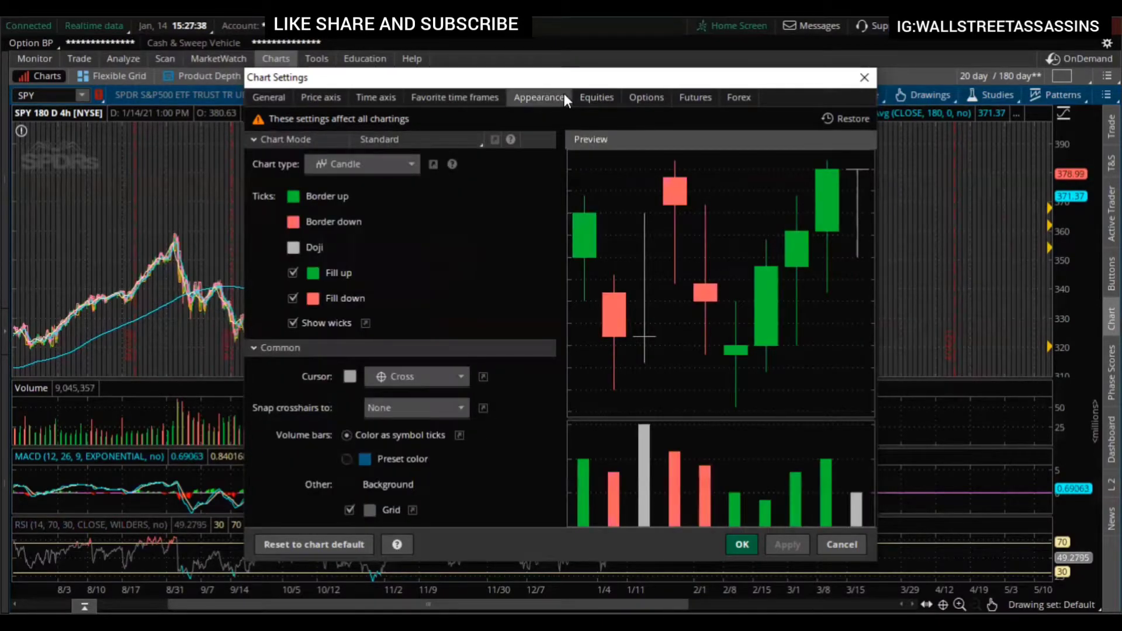
click(293, 273)
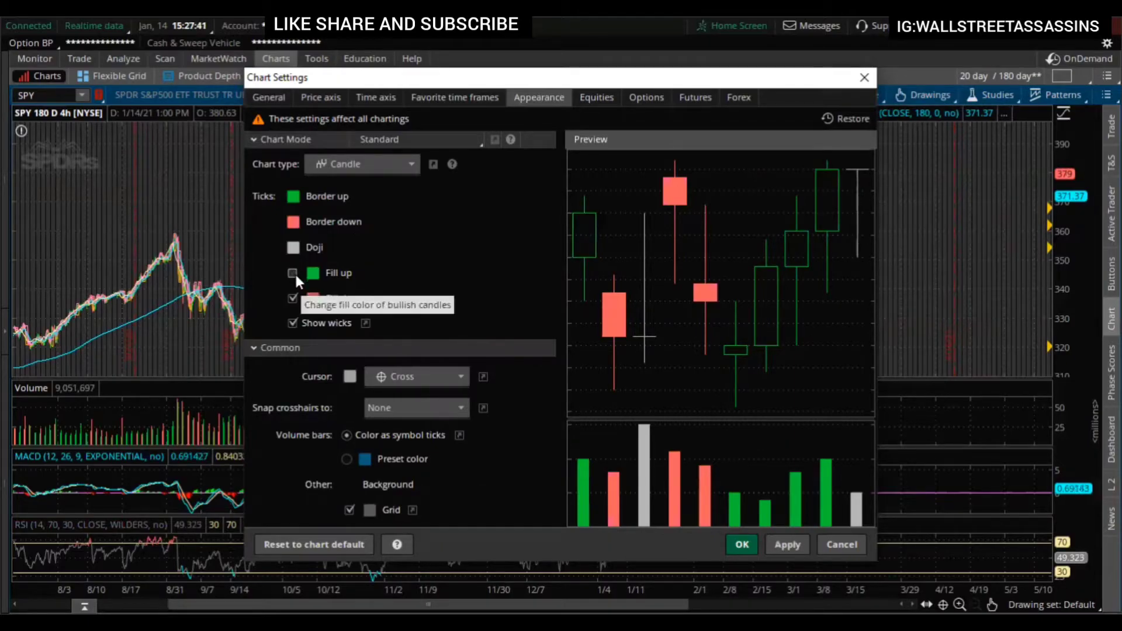
click(294, 273)
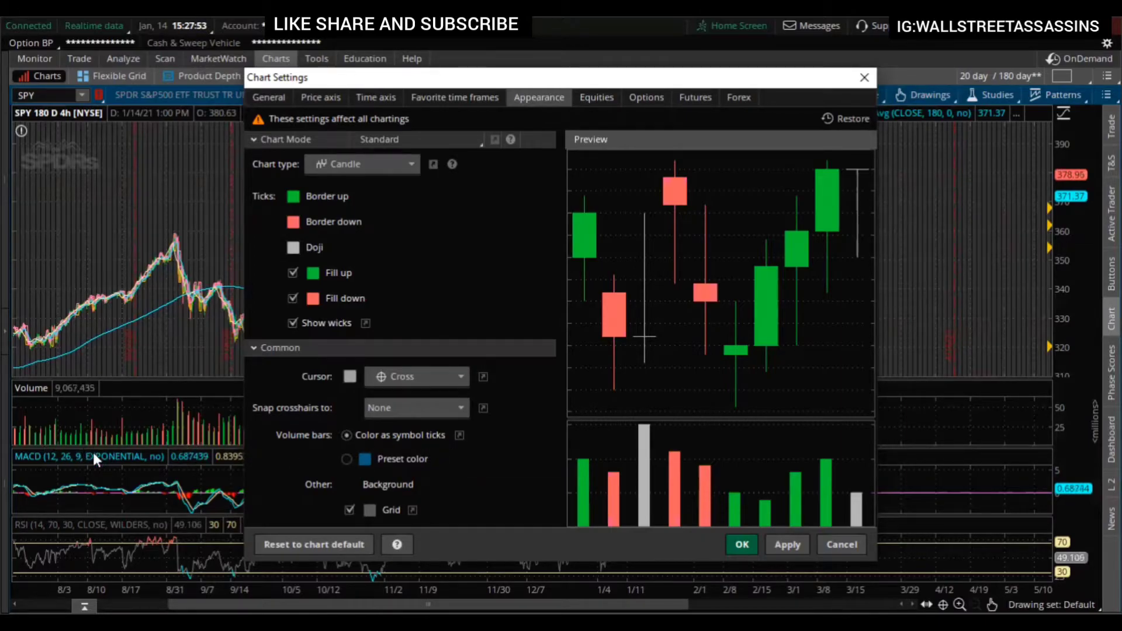
click(351, 486)
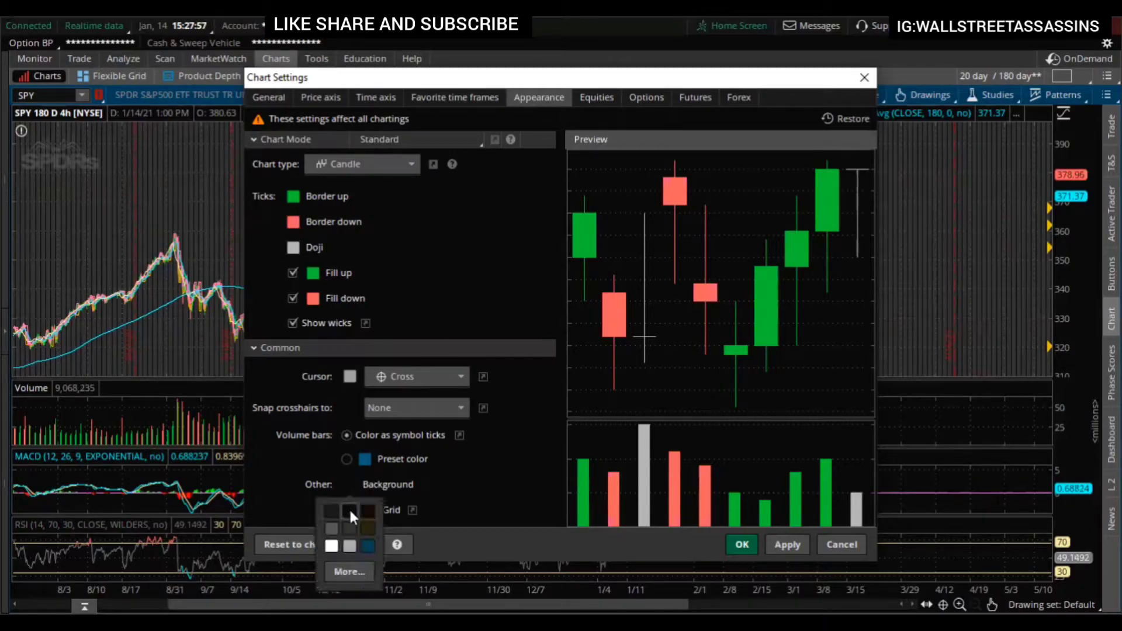
click(349, 507)
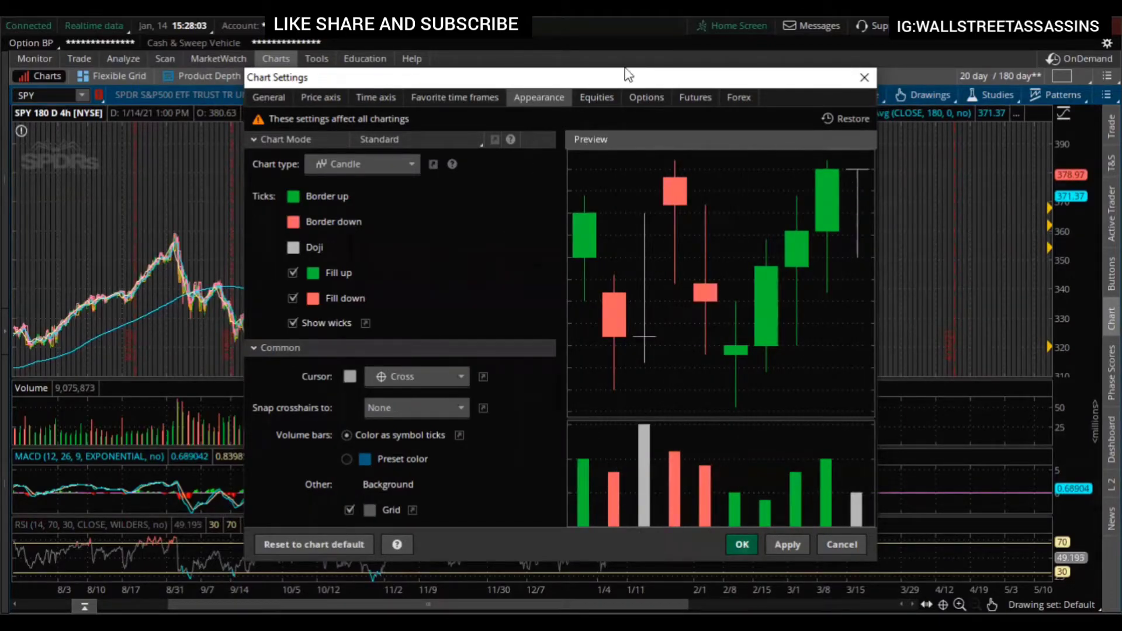
Step: Examine the chart settings for equities, options, futures and forex, including extended-hours and volume display, and close the settings
click(605, 99)
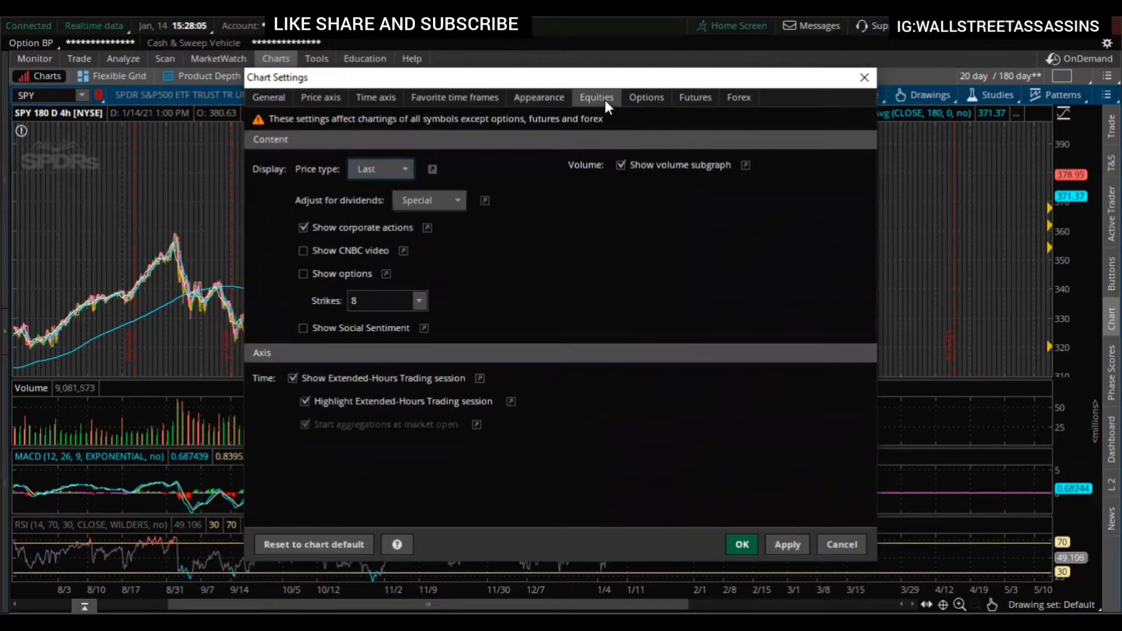
click(644, 97)
click(708, 95)
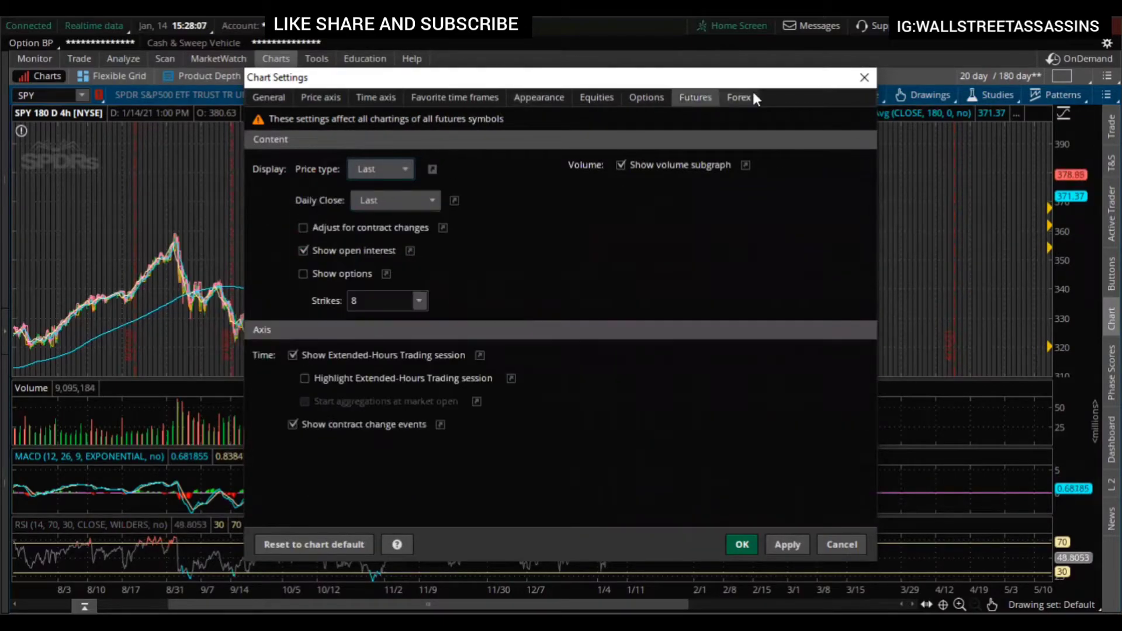
click(752, 94)
click(703, 100)
click(651, 99)
click(599, 100)
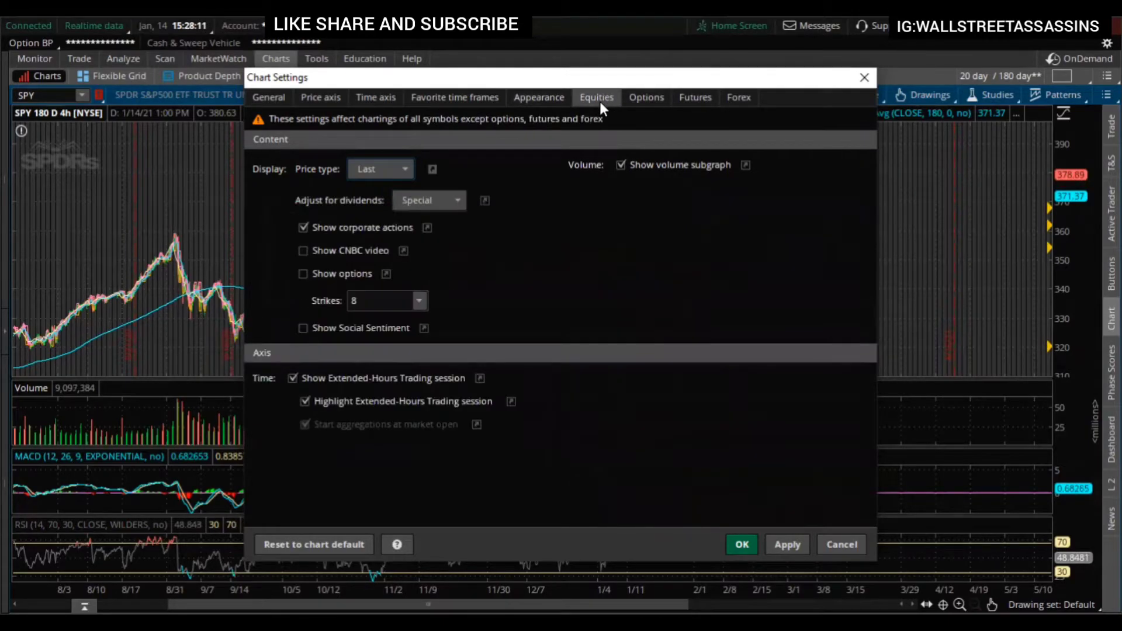
click(511, 97)
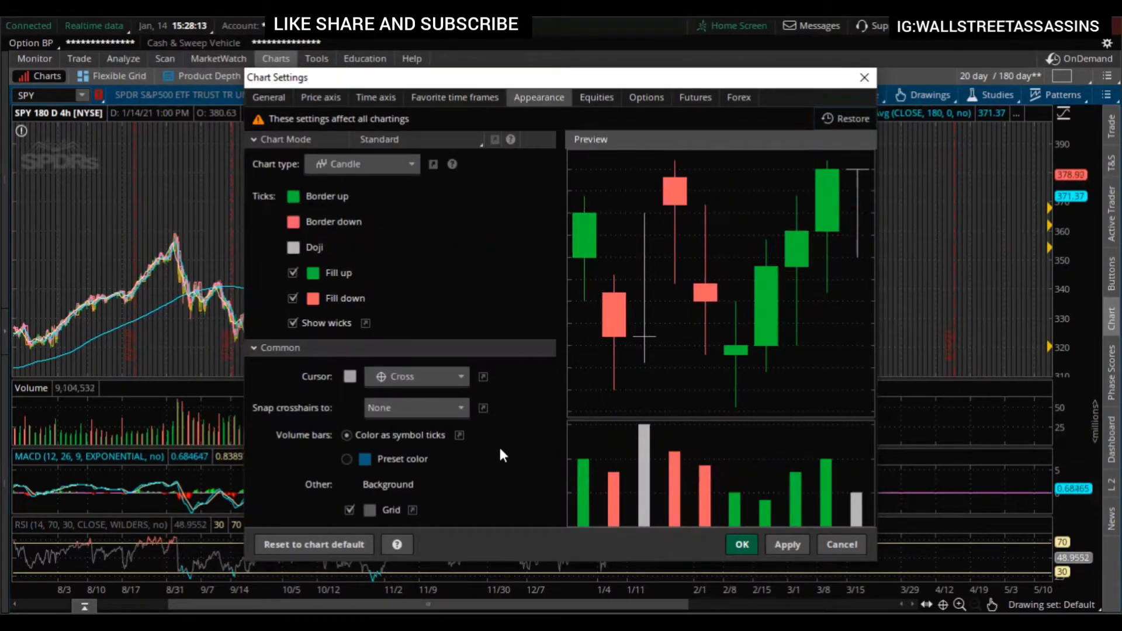
click(617, 99)
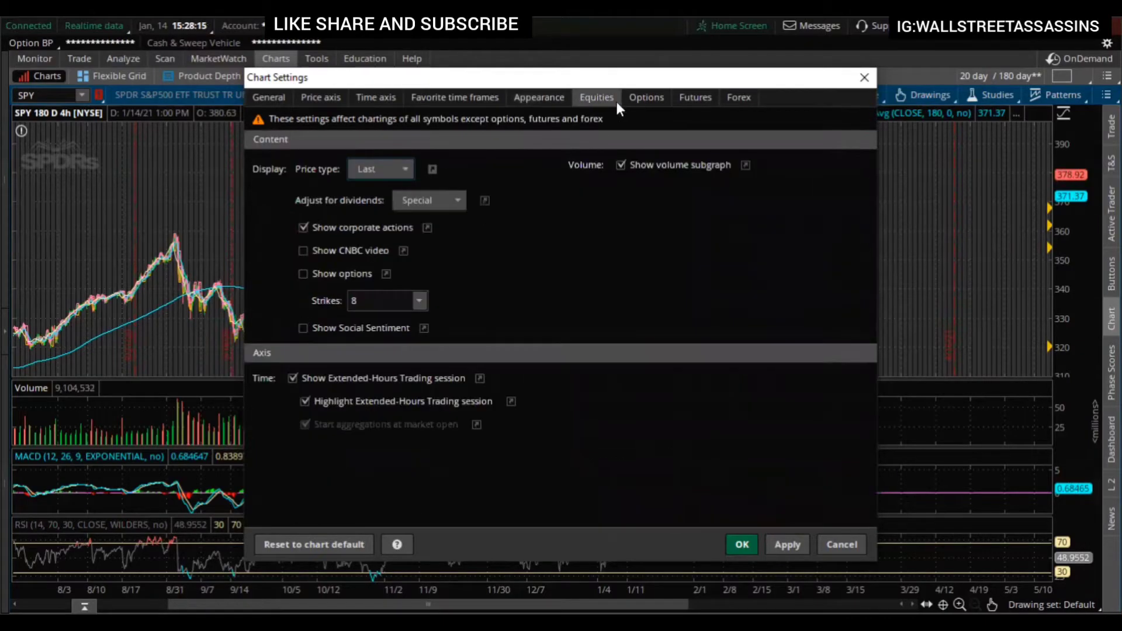
click(656, 109)
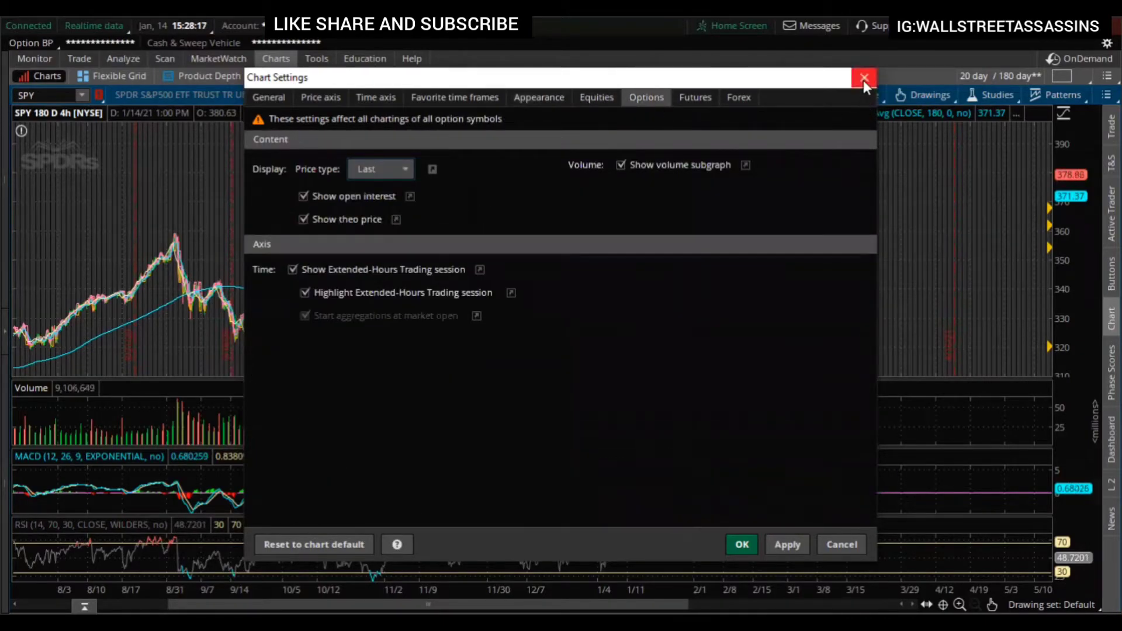
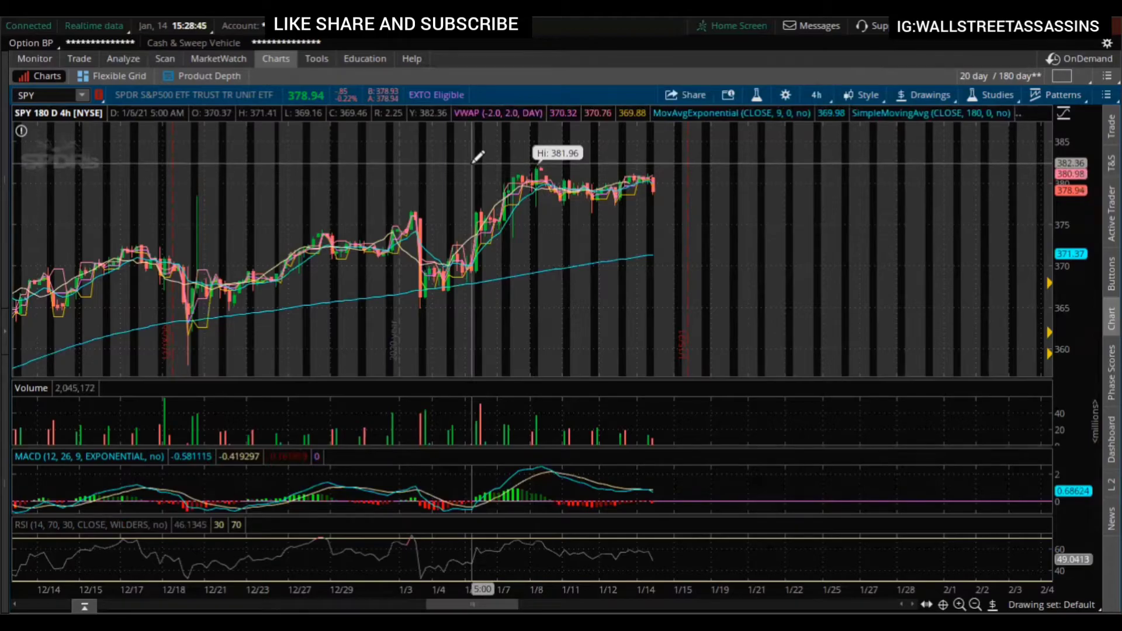
Step: Draw a horizontal price level extending to the right from early January, just above the SPY high, at about 382
click(469, 165)
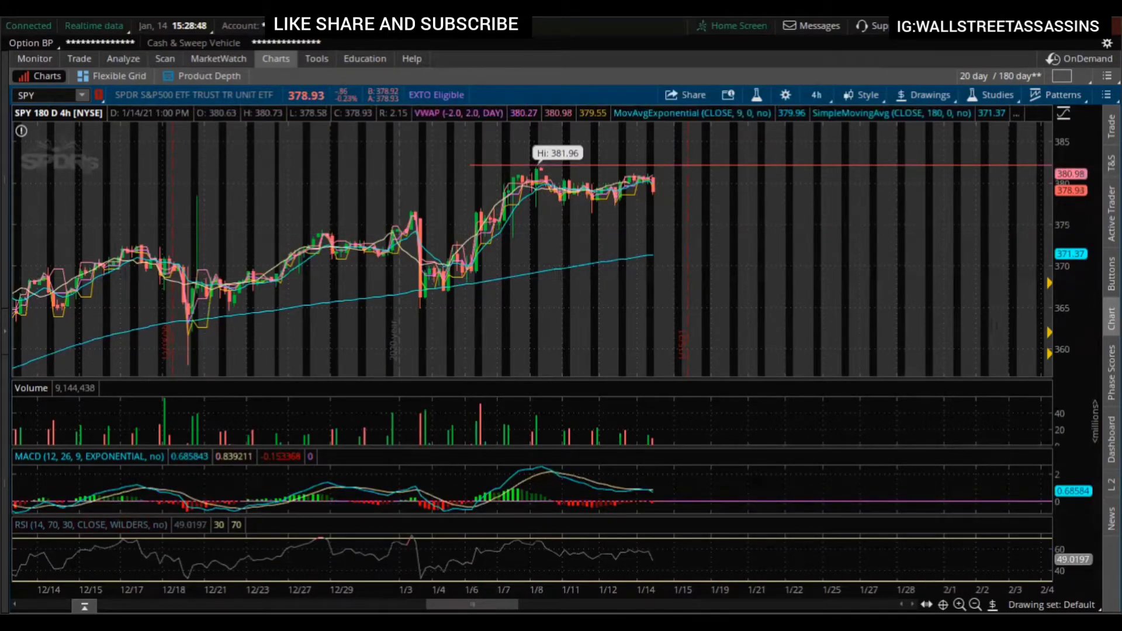
click(975, 604)
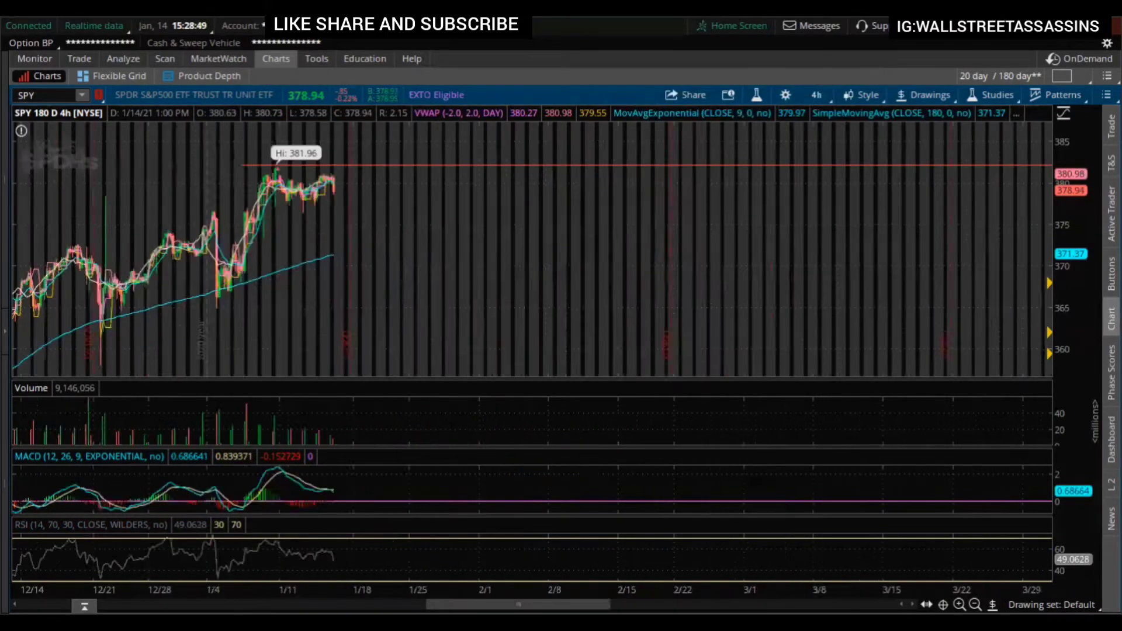
click(975, 604)
click(992, 605)
click(1028, 388)
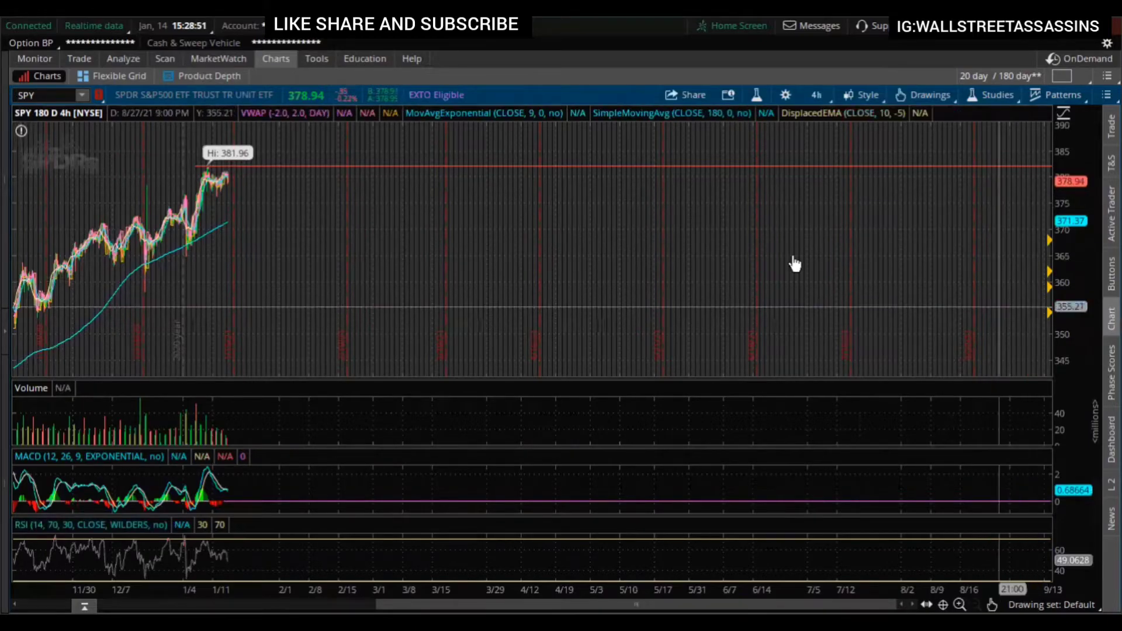
drag(791, 261, 989, 222)
scroll(268, 288, up, 10)
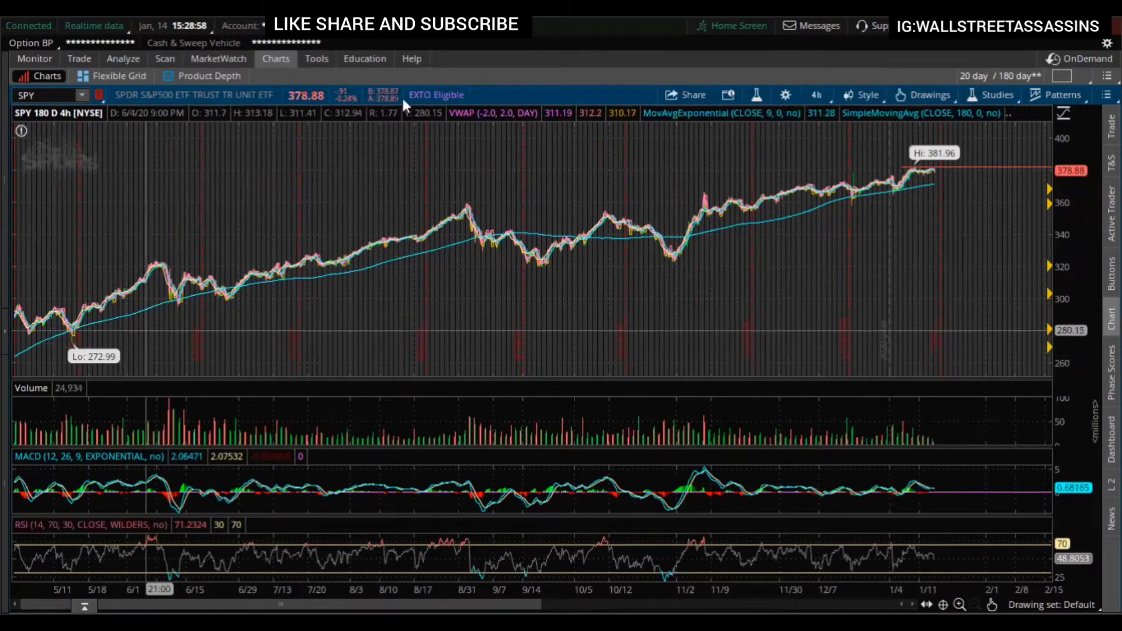
Step: Show SPY in the 1 D : 1m time frame, check the earlier bars, and return to 180 D : 4h
click(816, 94)
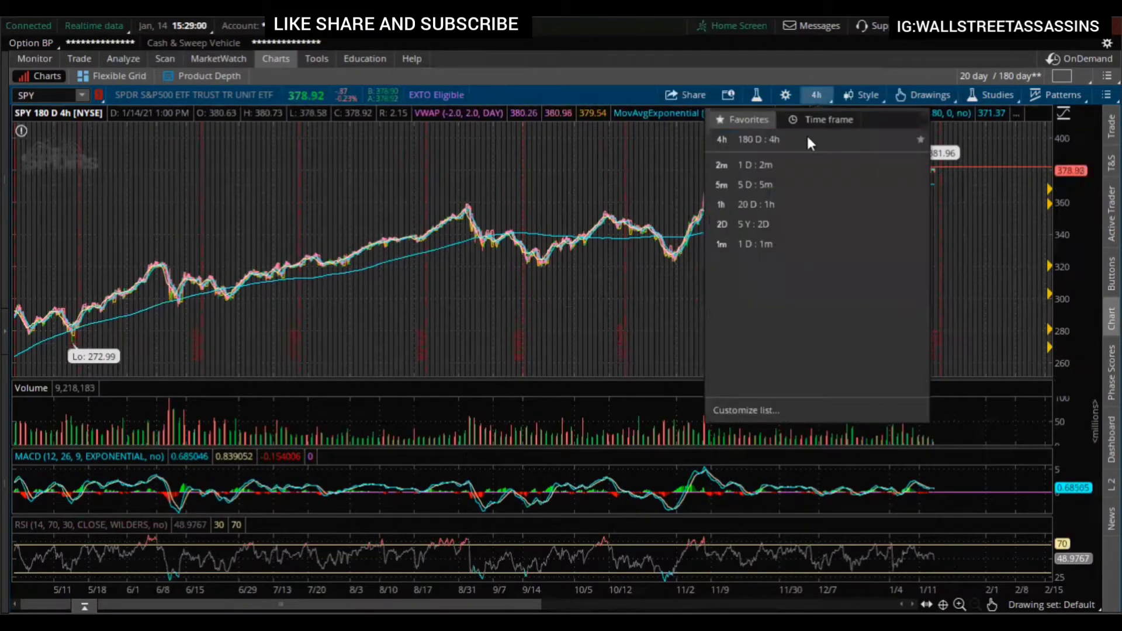
click(769, 245)
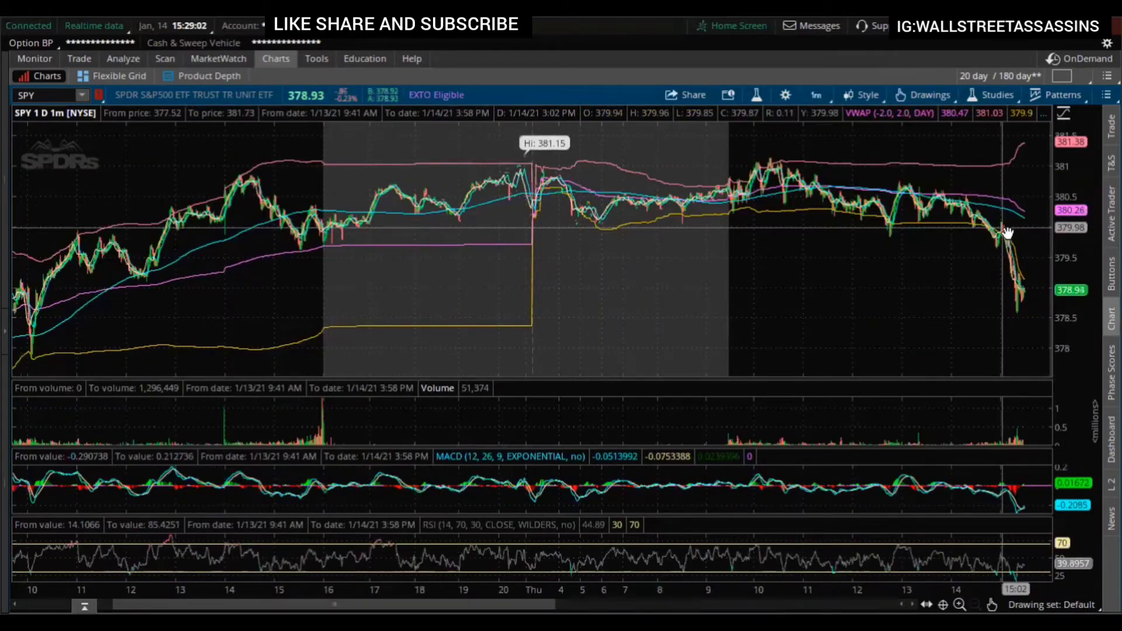
drag(415, 229, 631, 225)
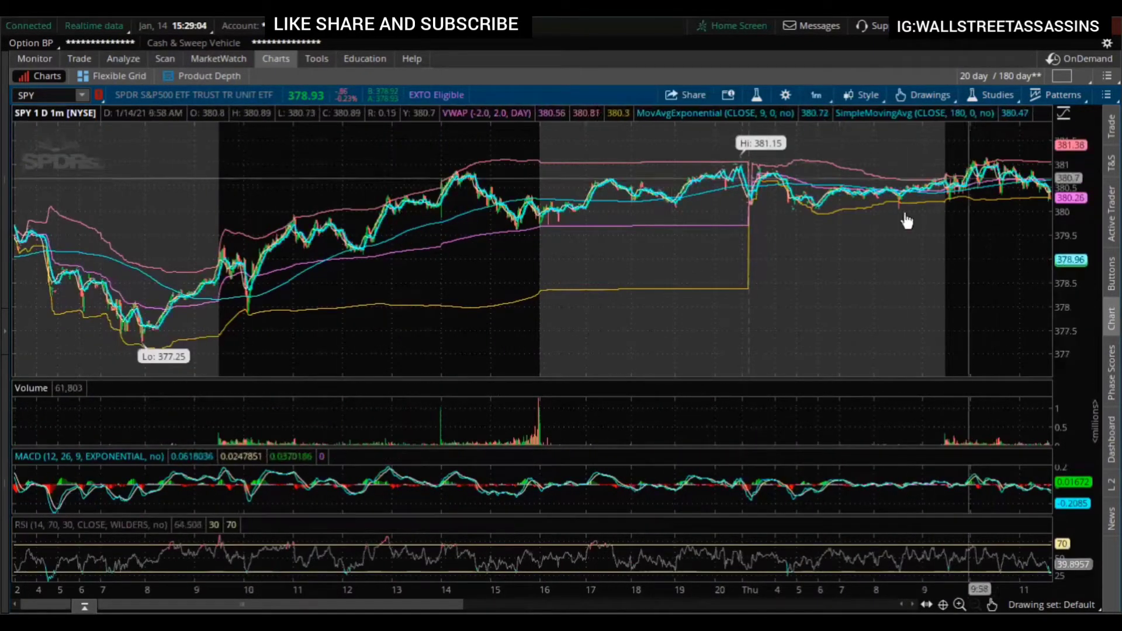
click(821, 94)
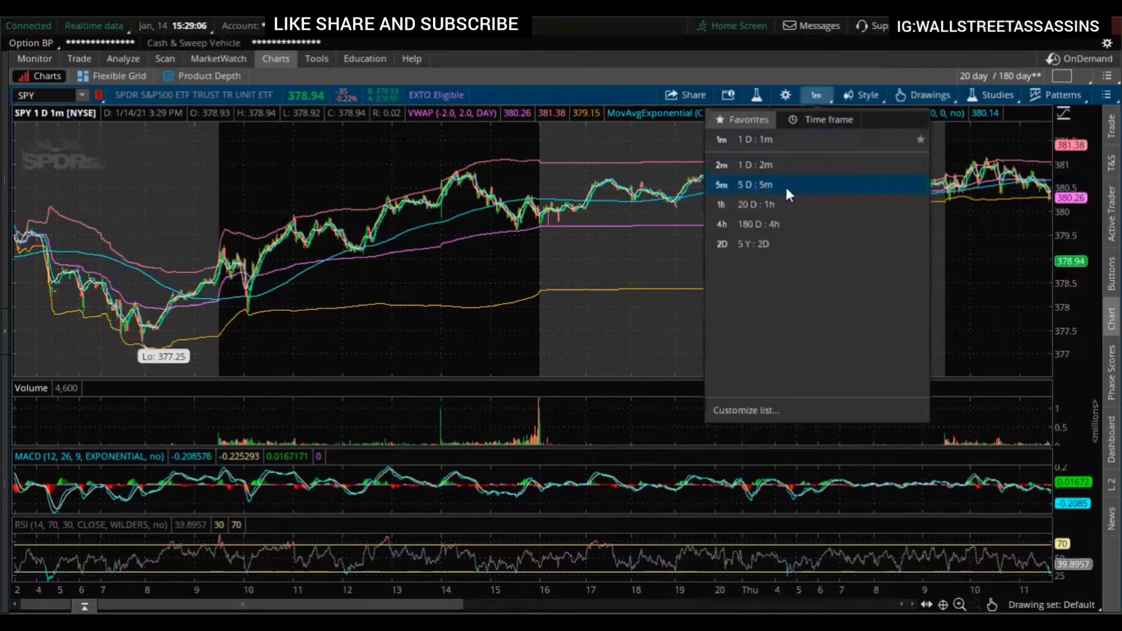
click(778, 203)
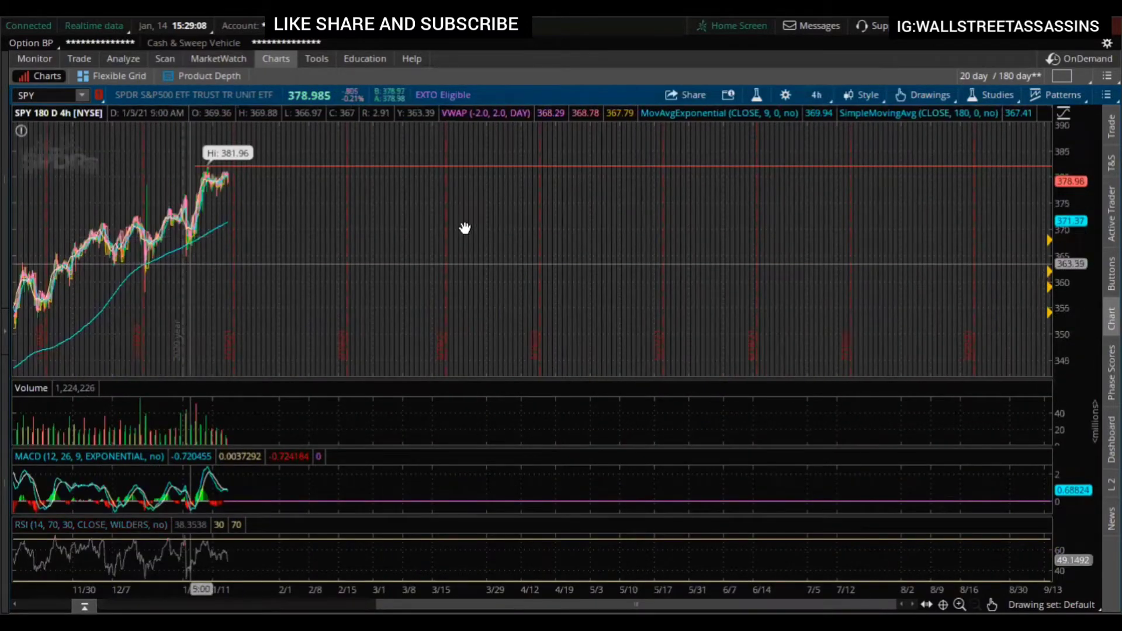
Step: Create a SPY price alert on the upper price level for MARK at or above 382.06
scroll(467, 214, up, 10)
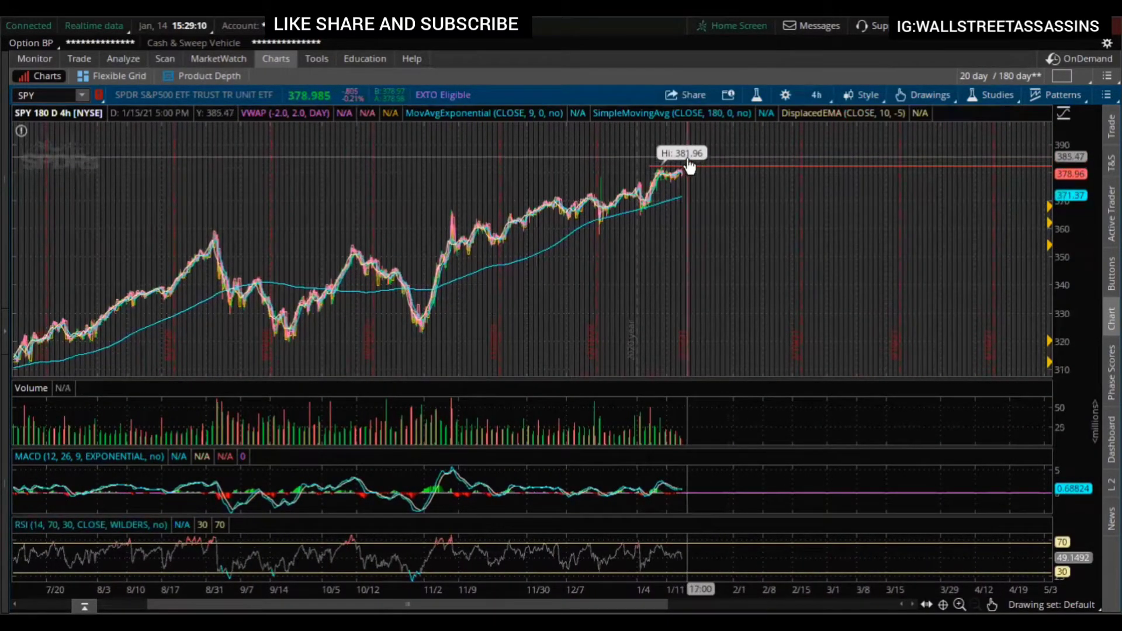
scroll(723, 178, up, 8)
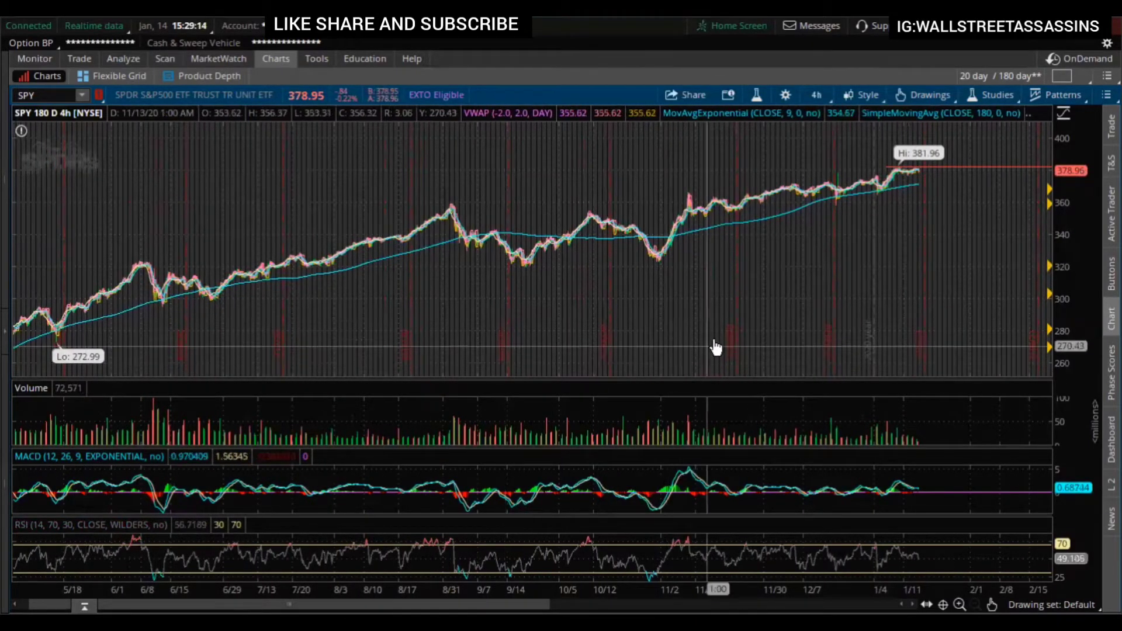
drag(713, 346, 689, 358)
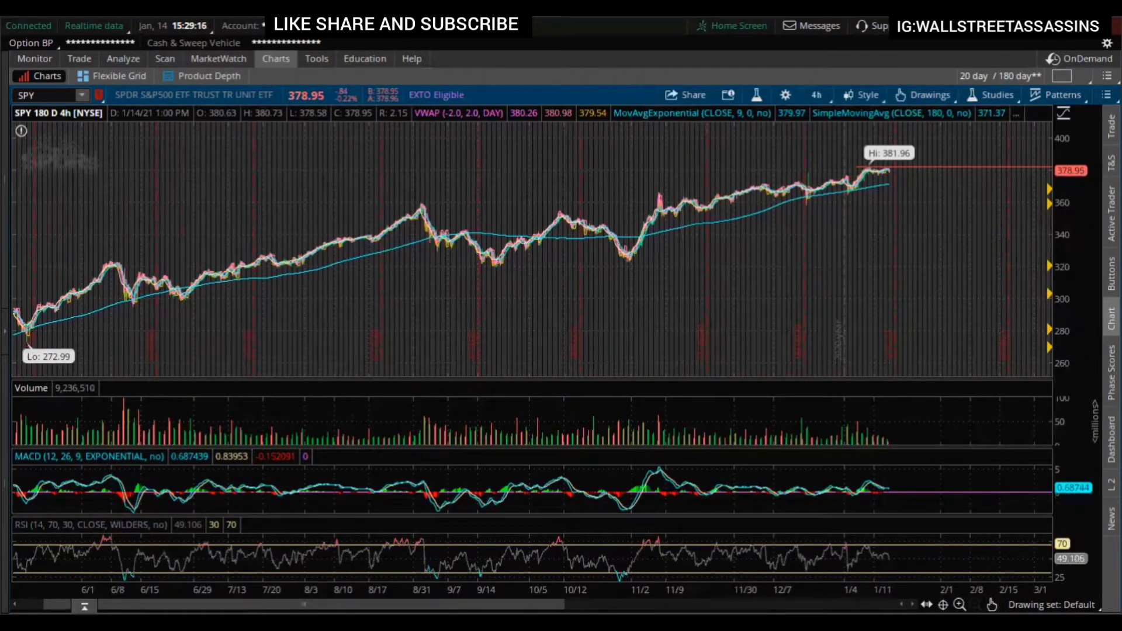
scroll(786, 229, down, 5)
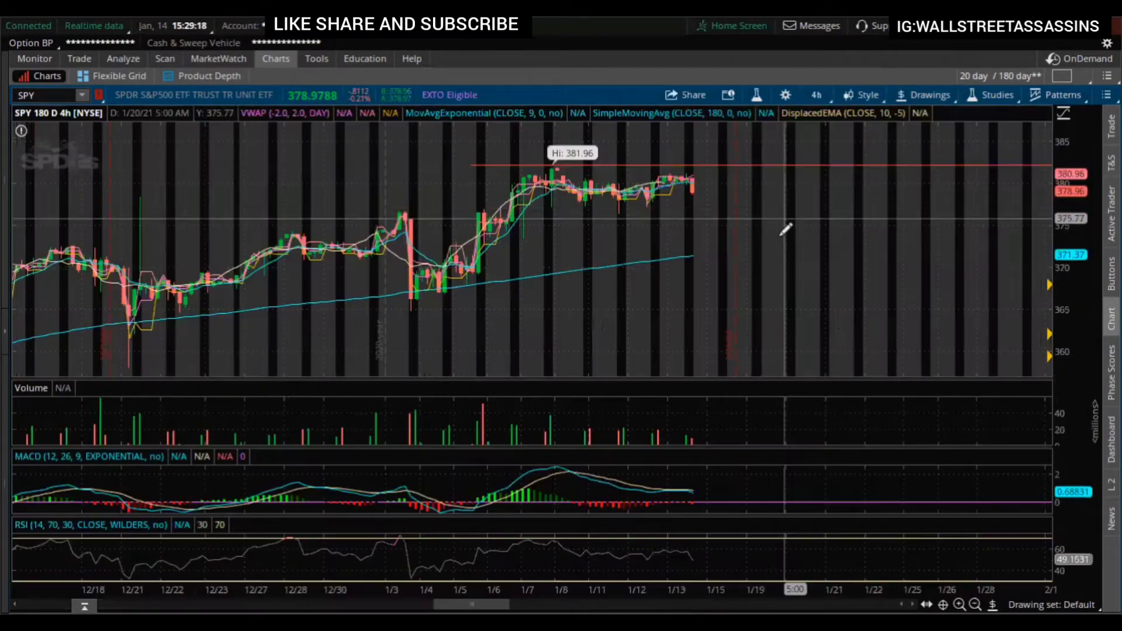
right_click(687, 166)
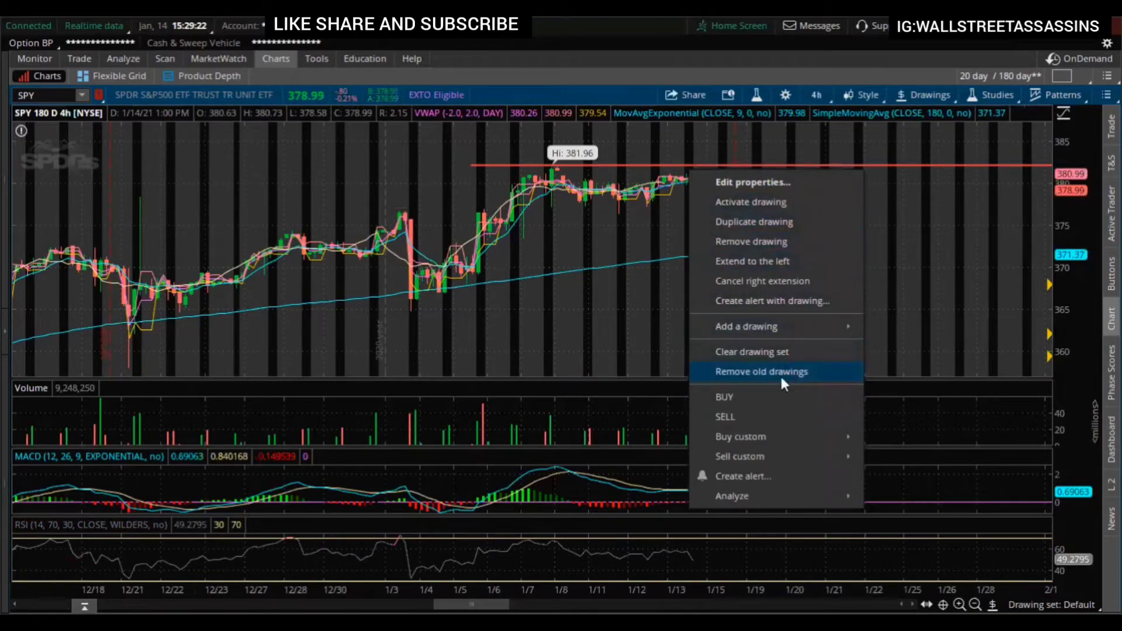
click(762, 475)
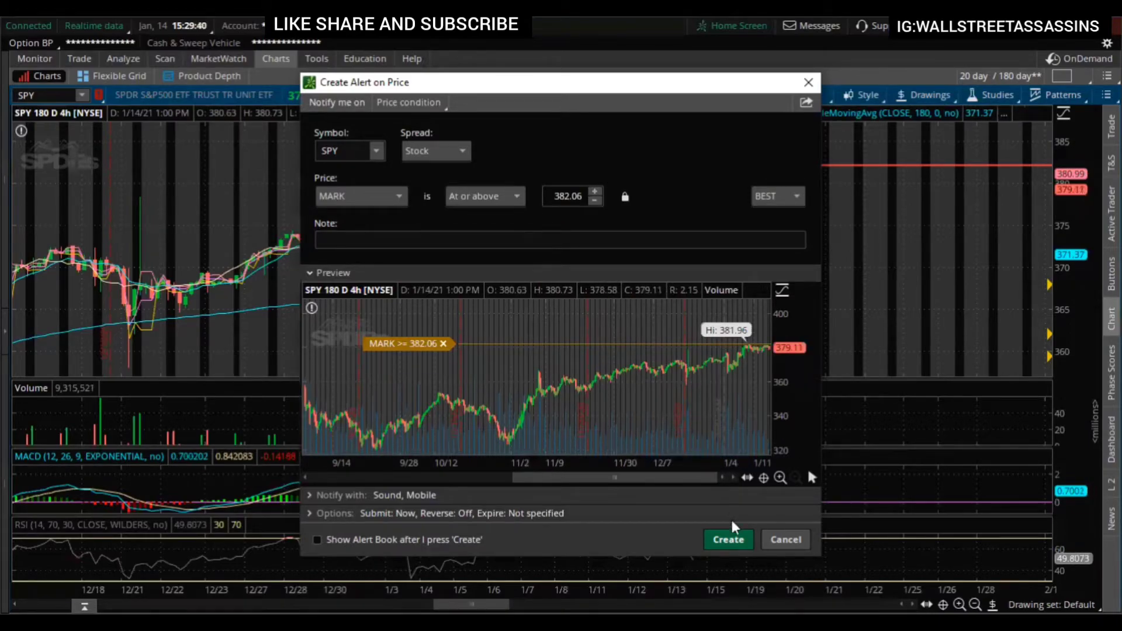
key(Escape)
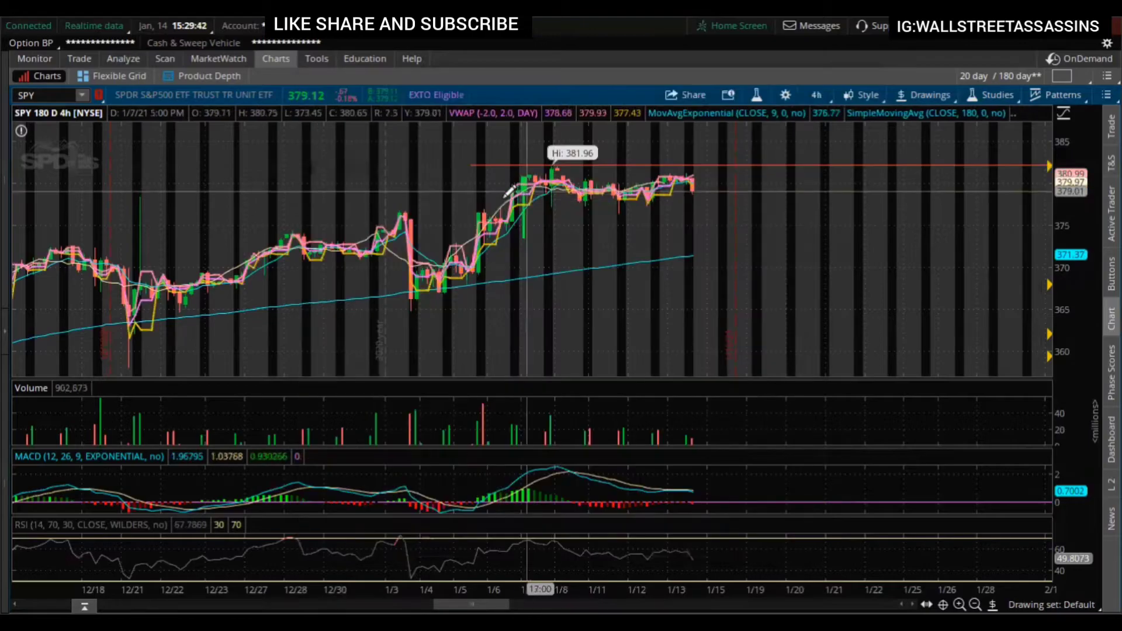
Step: Draw a second price level below the recent candles and create its SPY alert for MARK at or below 377.45
right_click(444, 204)
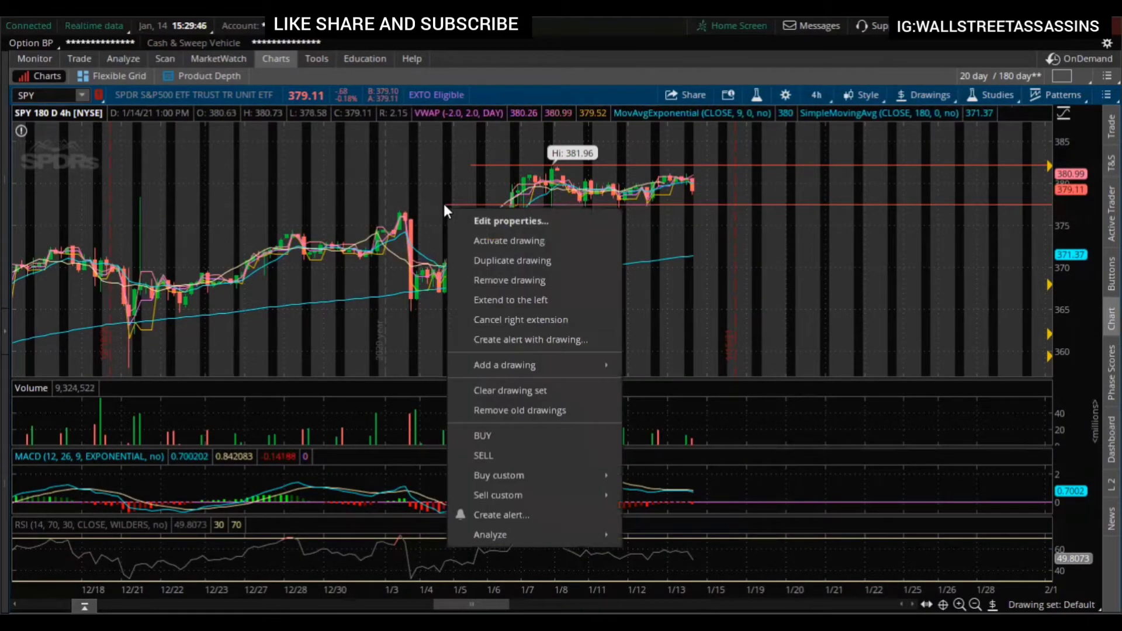
click(536, 515)
click(473, 197)
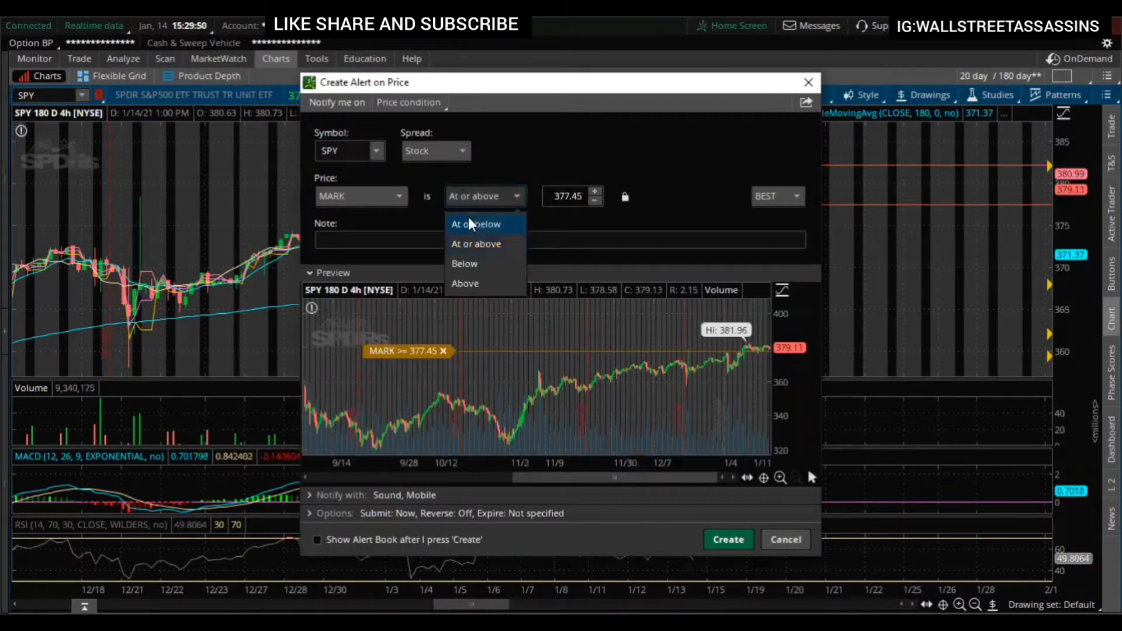
click(470, 225)
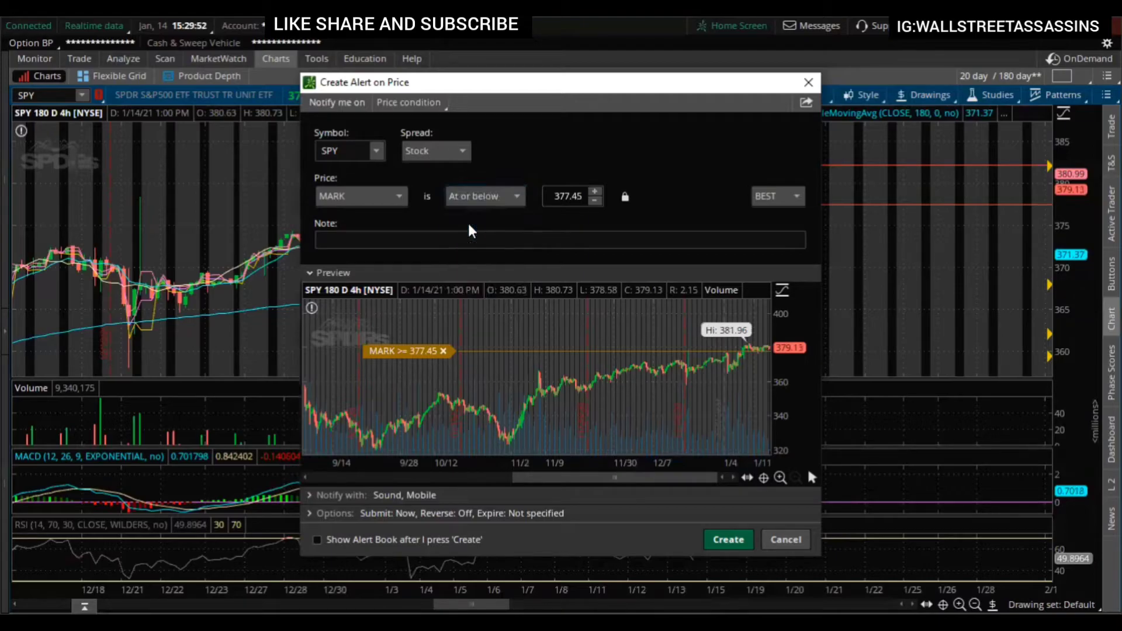
click(728, 540)
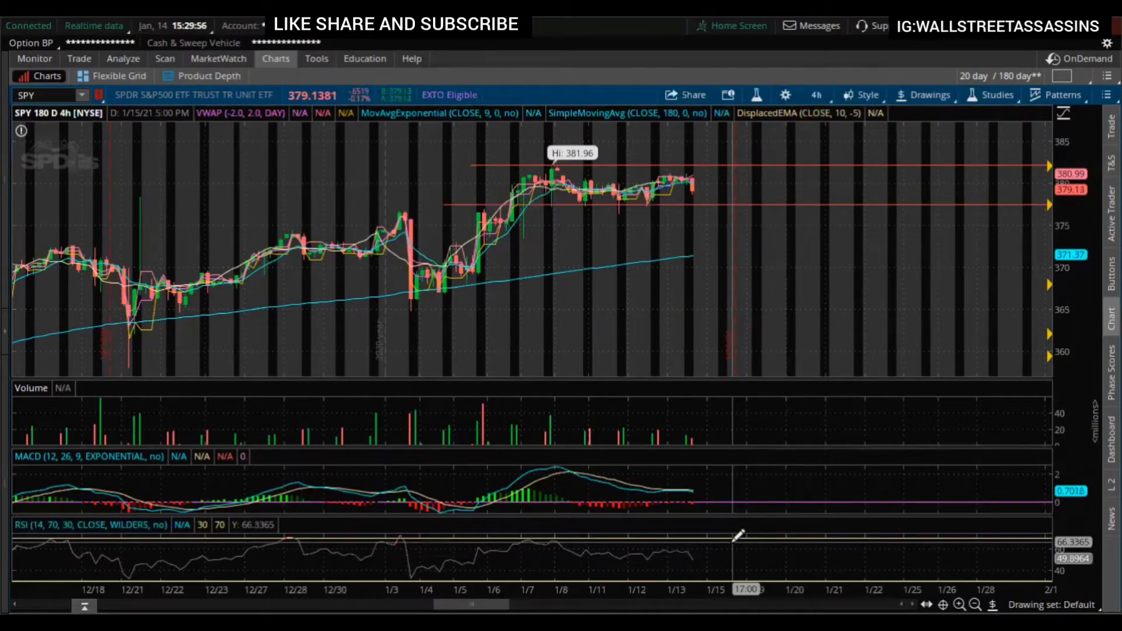
Step: Look through the Message Center for triggered price alerts and order messages, and close it
click(812, 25)
scroll(780, 291, down, 2)
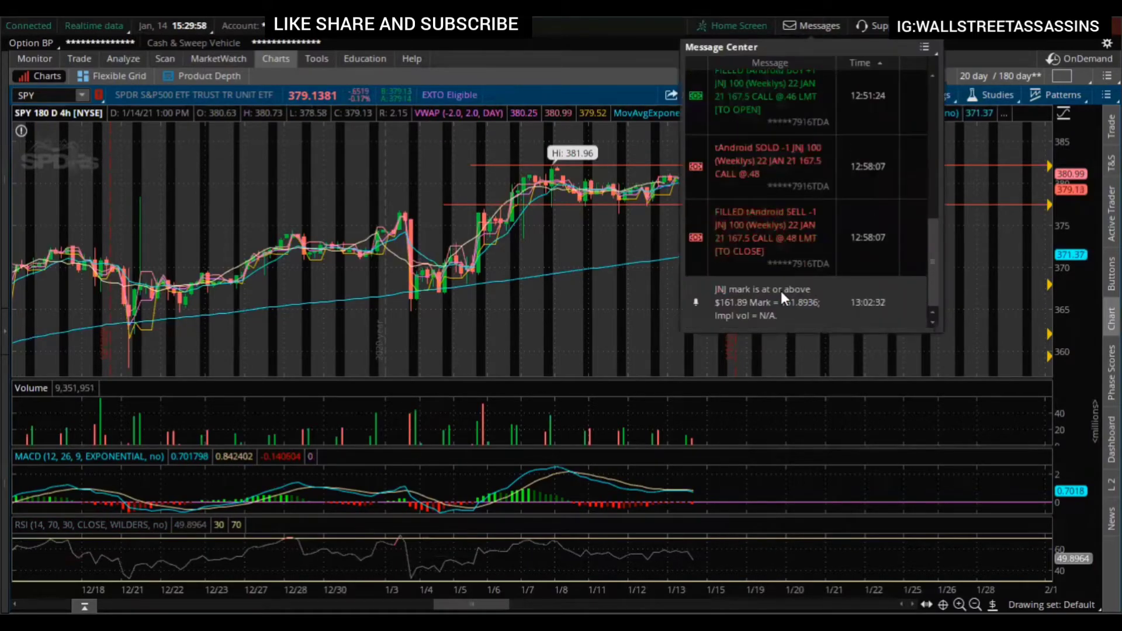
scroll(759, 243, up, 5)
scroll(758, 244, down, 3)
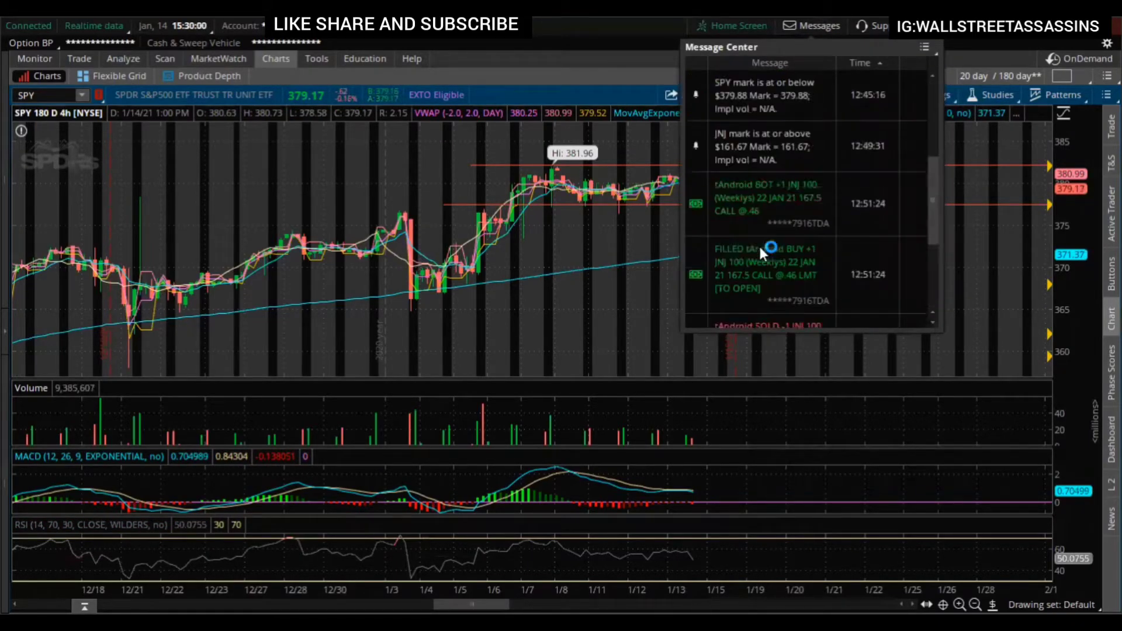
scroll(759, 244, up, 3)
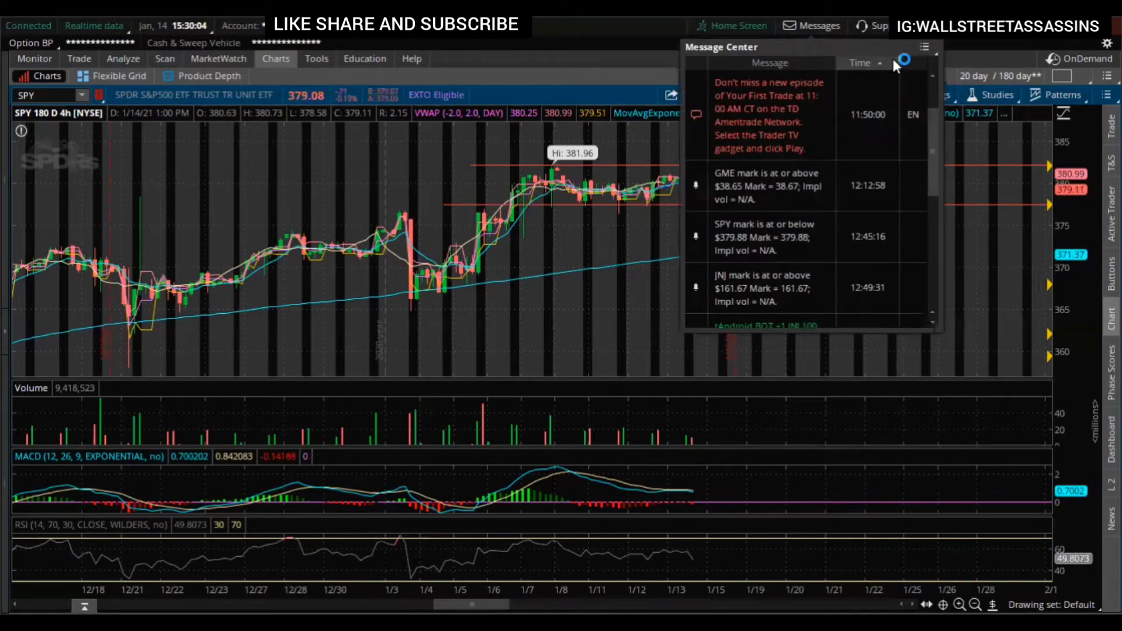
click(663, 295)
right_click(672, 205)
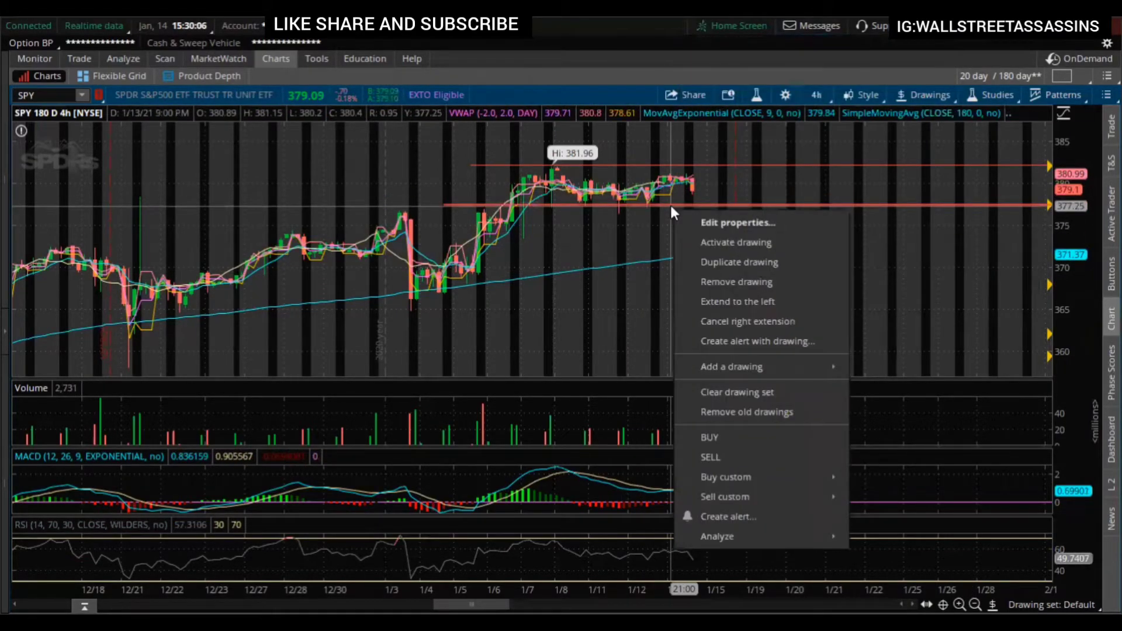
click(751, 515)
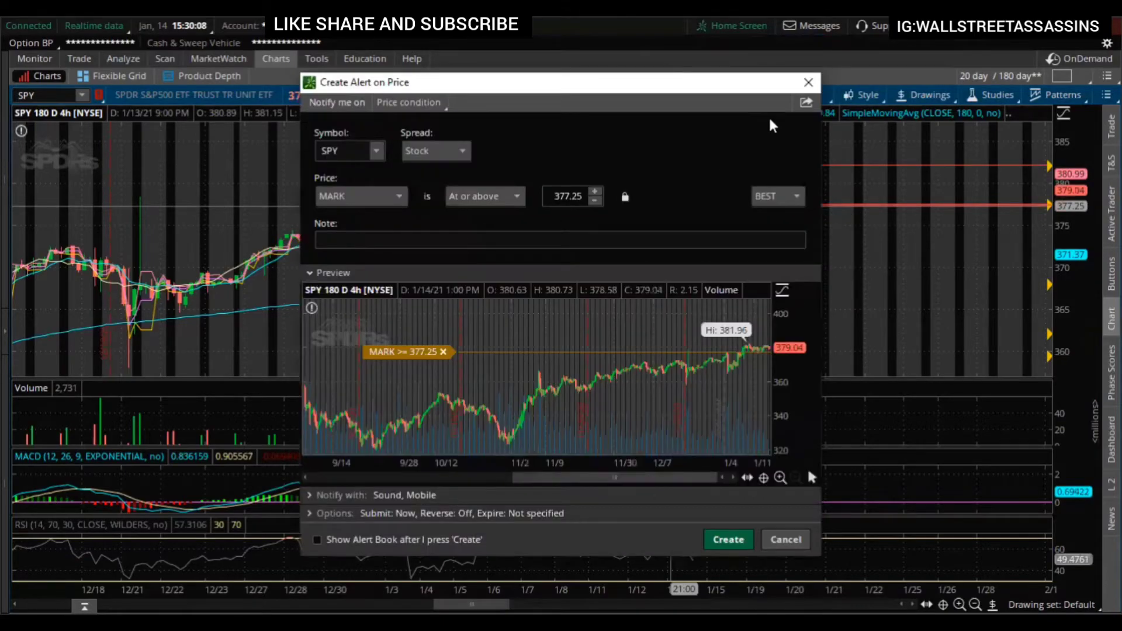
click(809, 82)
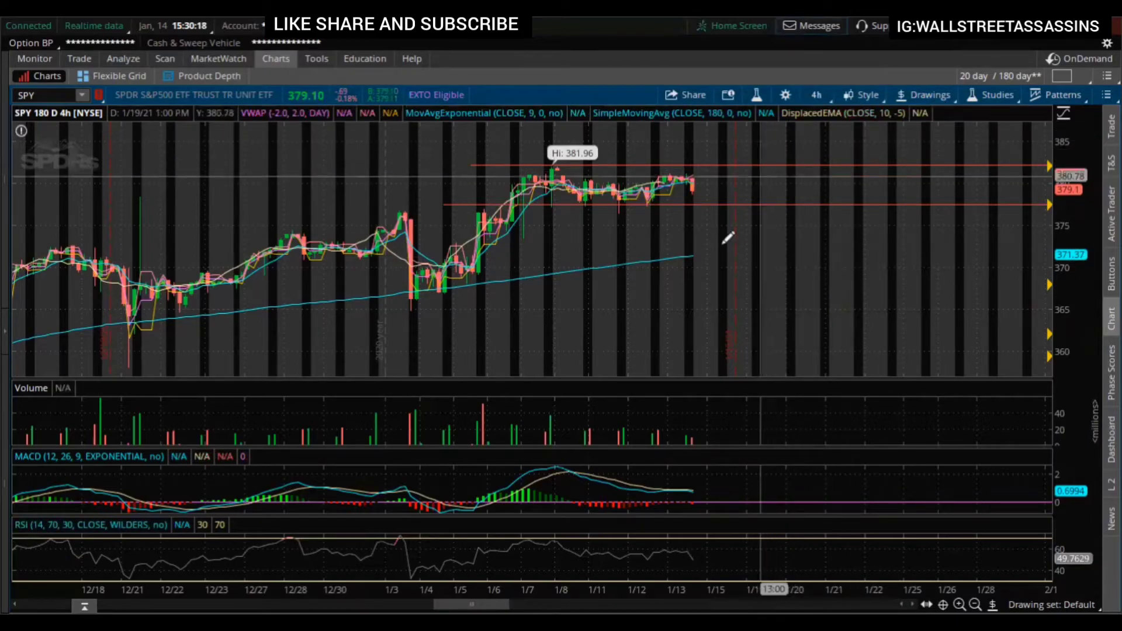
Step: Split the chart area into a grid of three charts side by side in one row
click(1058, 79)
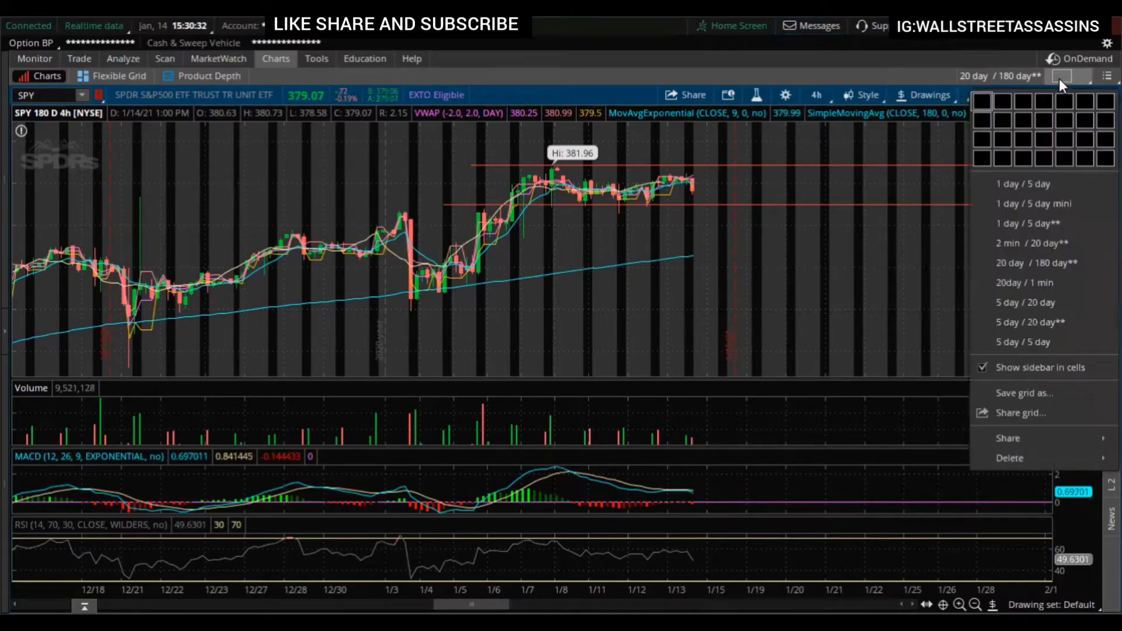
click(1058, 79)
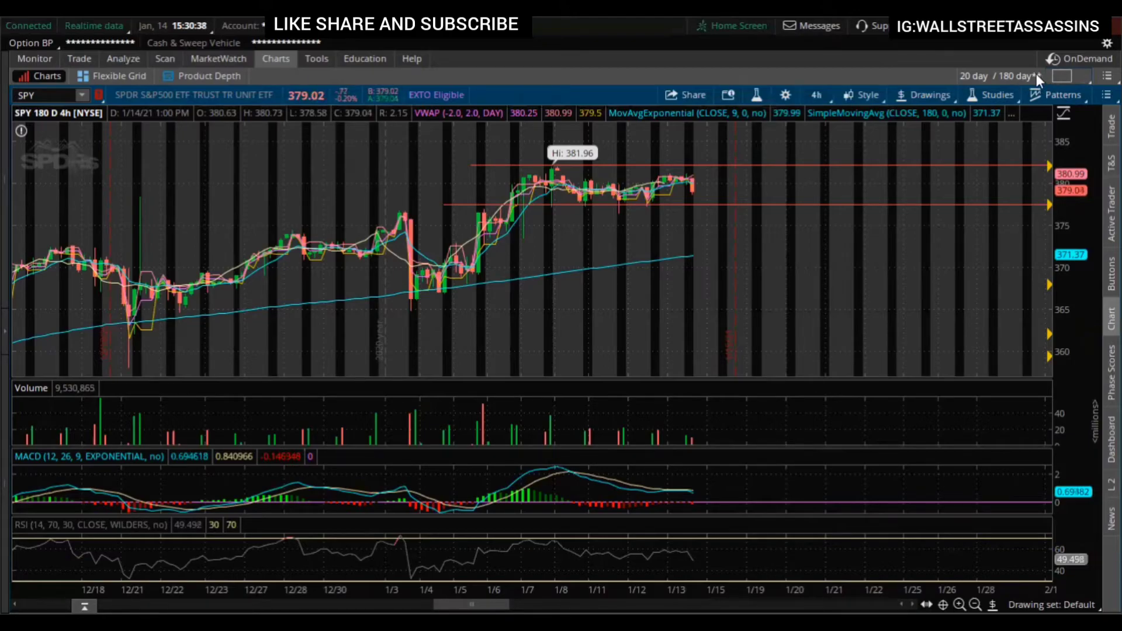
click(1060, 76)
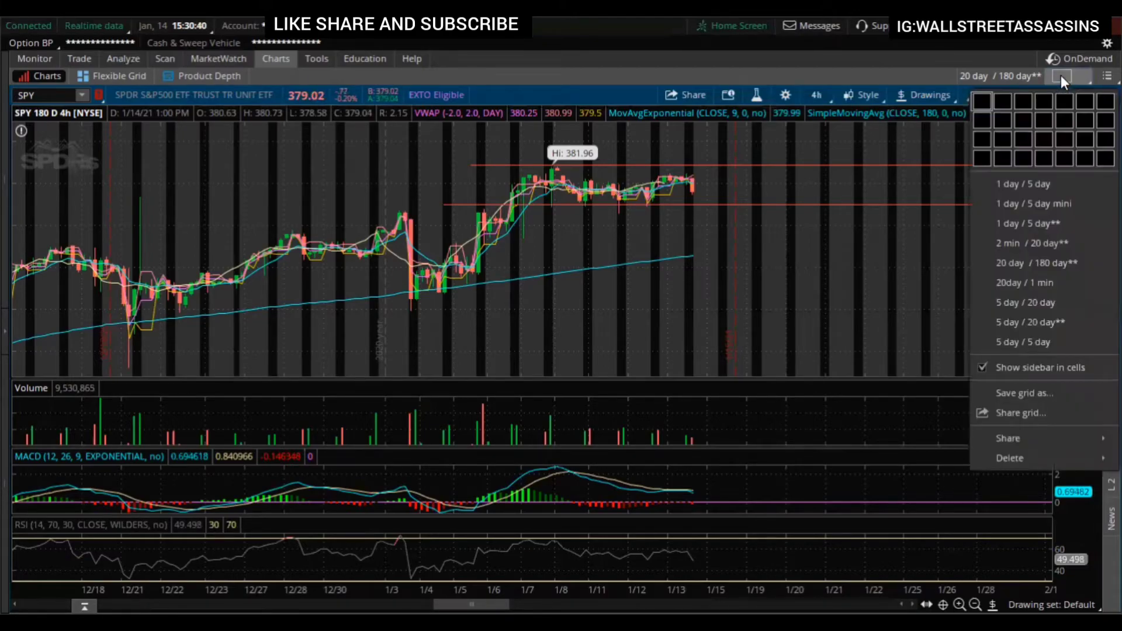
click(1030, 103)
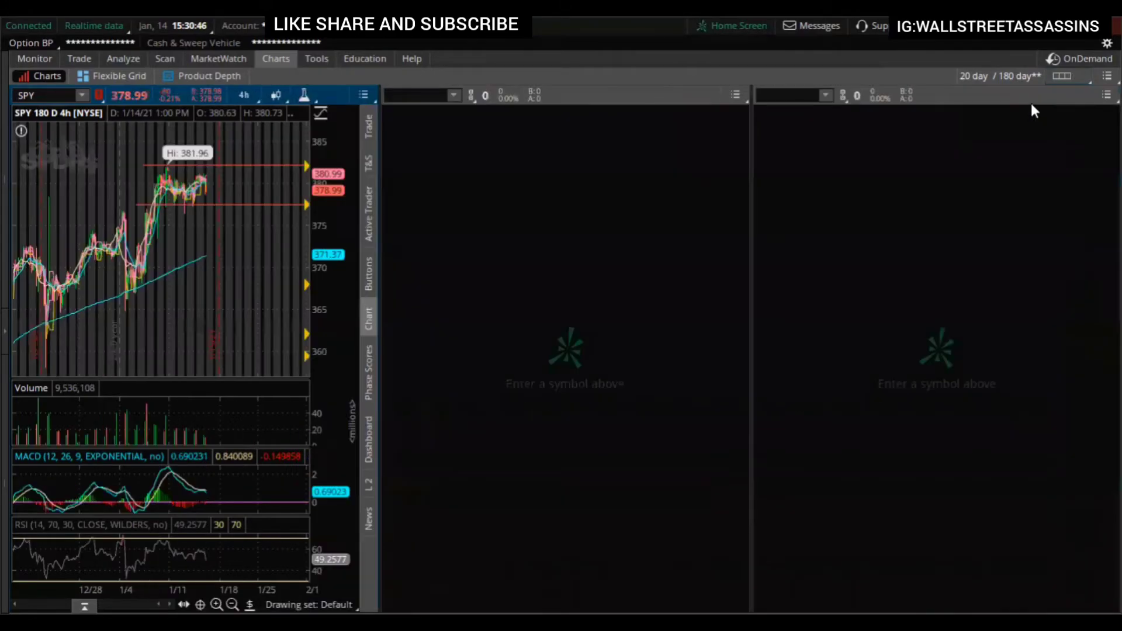
Step: Load the symbol SPY into both empty charts of the grid
click(432, 95)
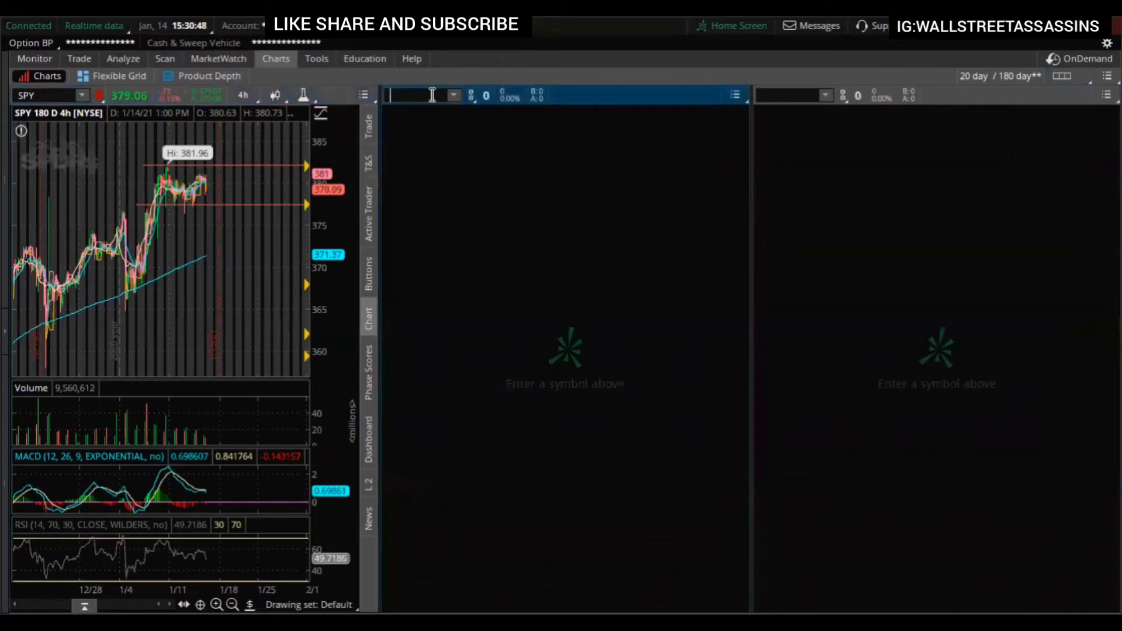
text(SPY)
key(Return)
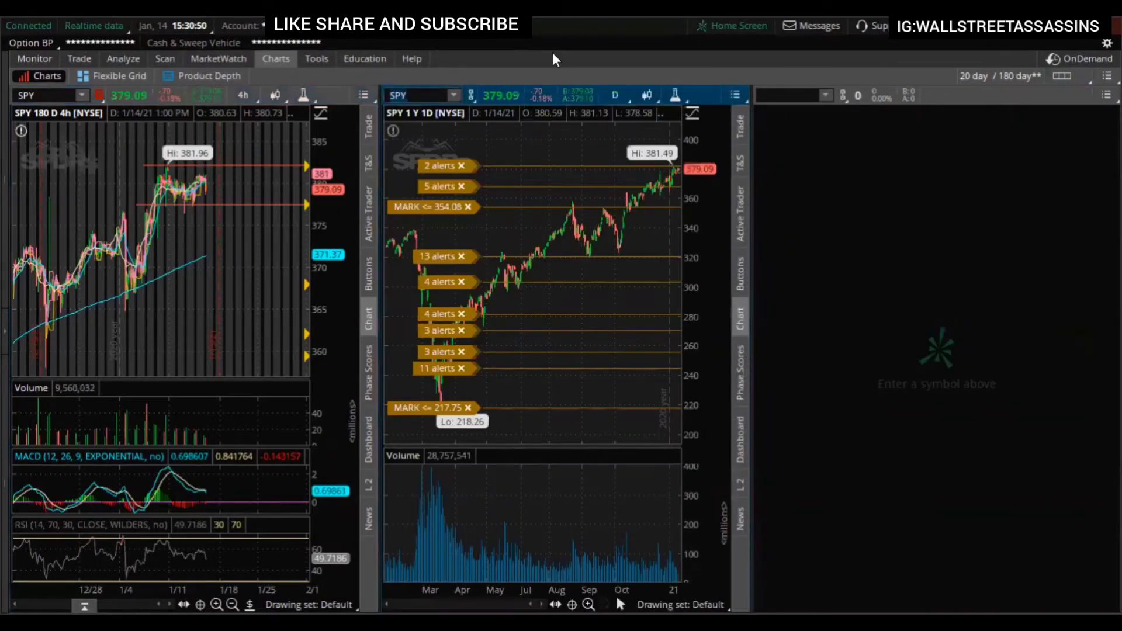
click(787, 96)
text(SPY)
key(Return)
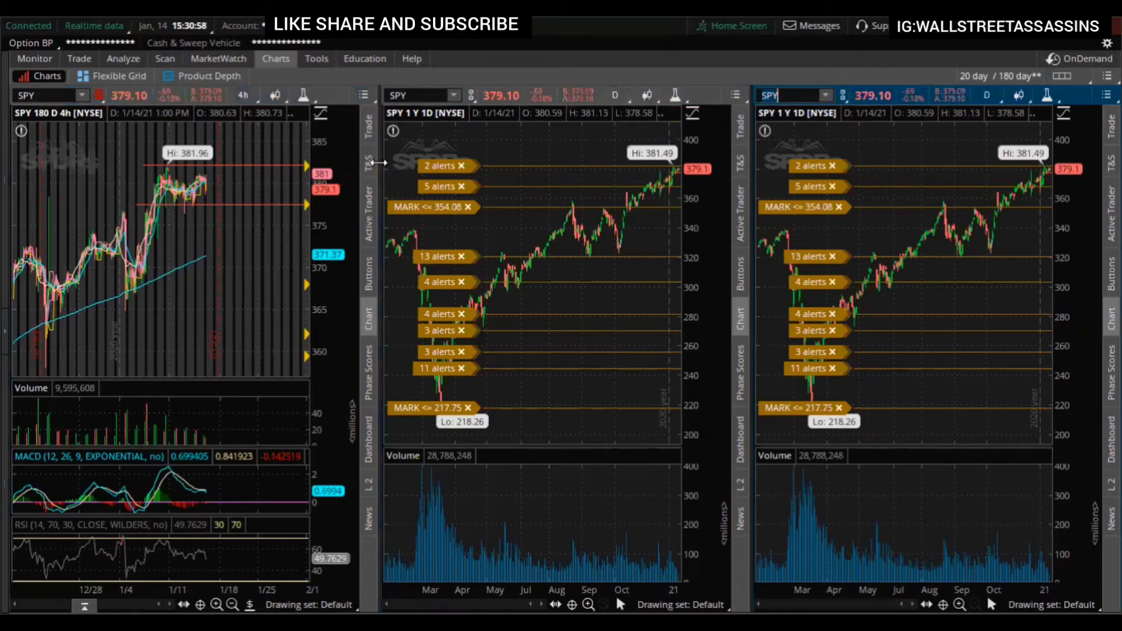
Step: Apply the saved study set number1 to the middle SPY chart
click(647, 97)
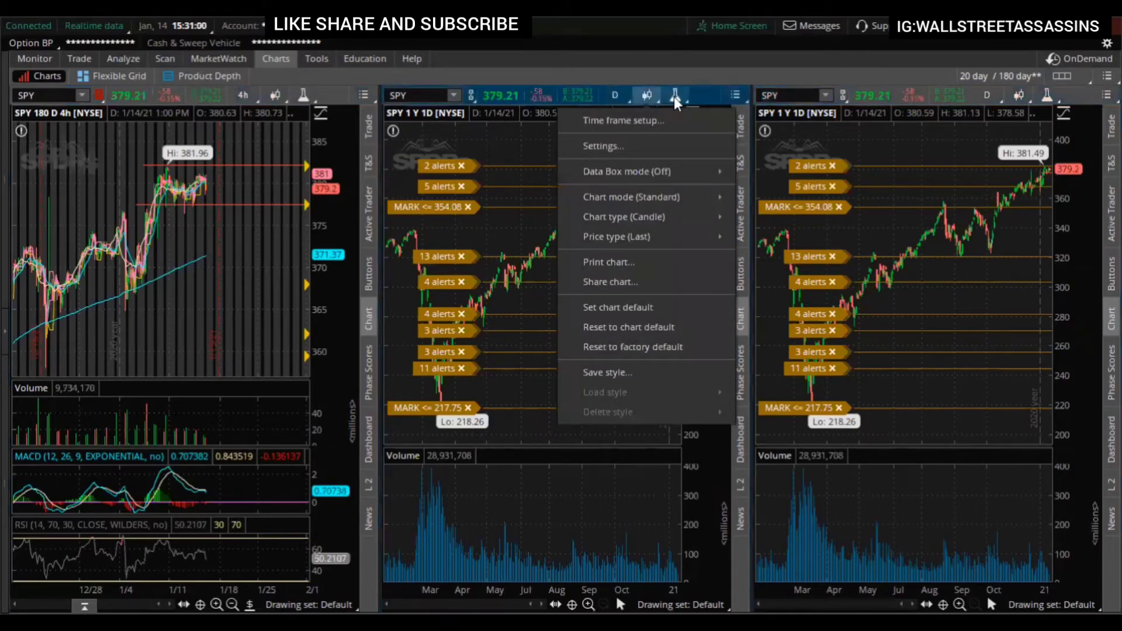
click(675, 95)
mouse_move(658, 150)
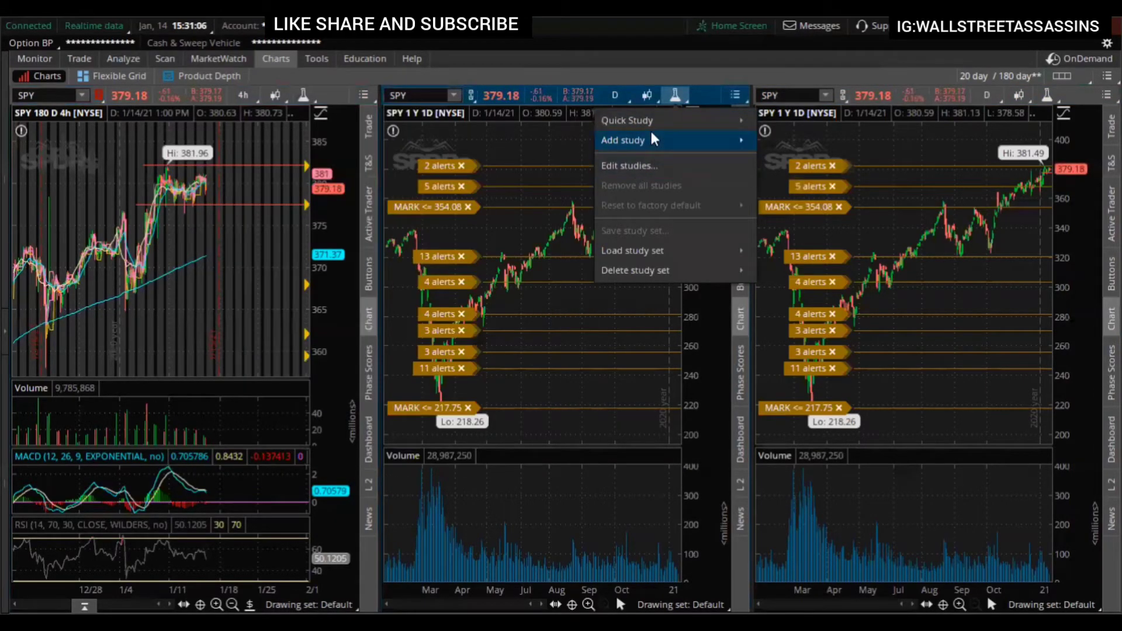
click(643, 167)
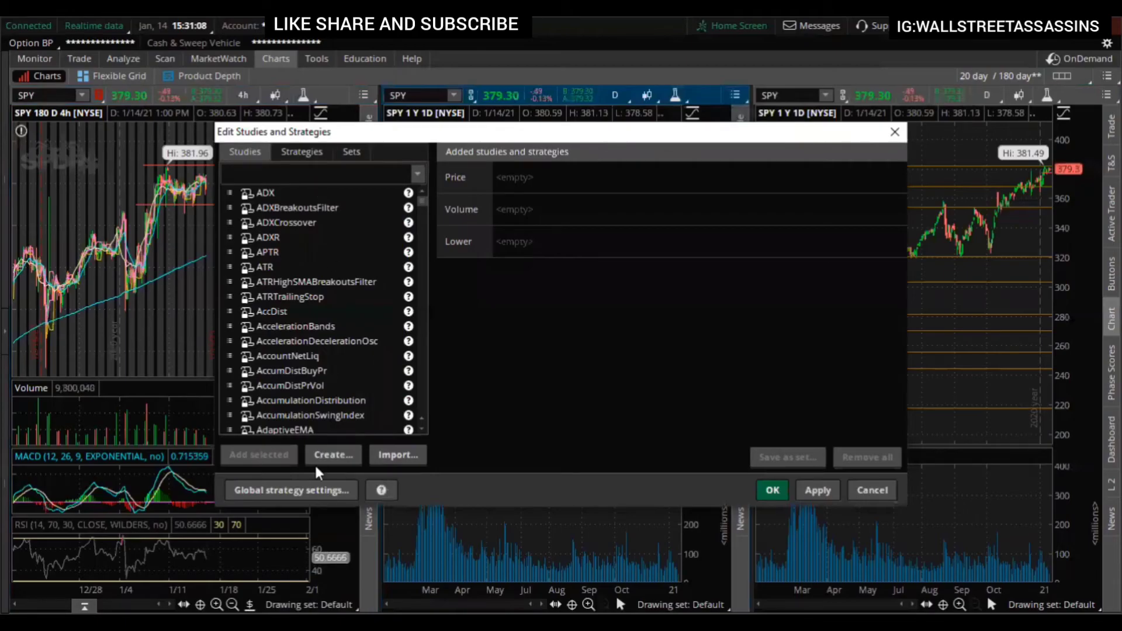
click(351, 152)
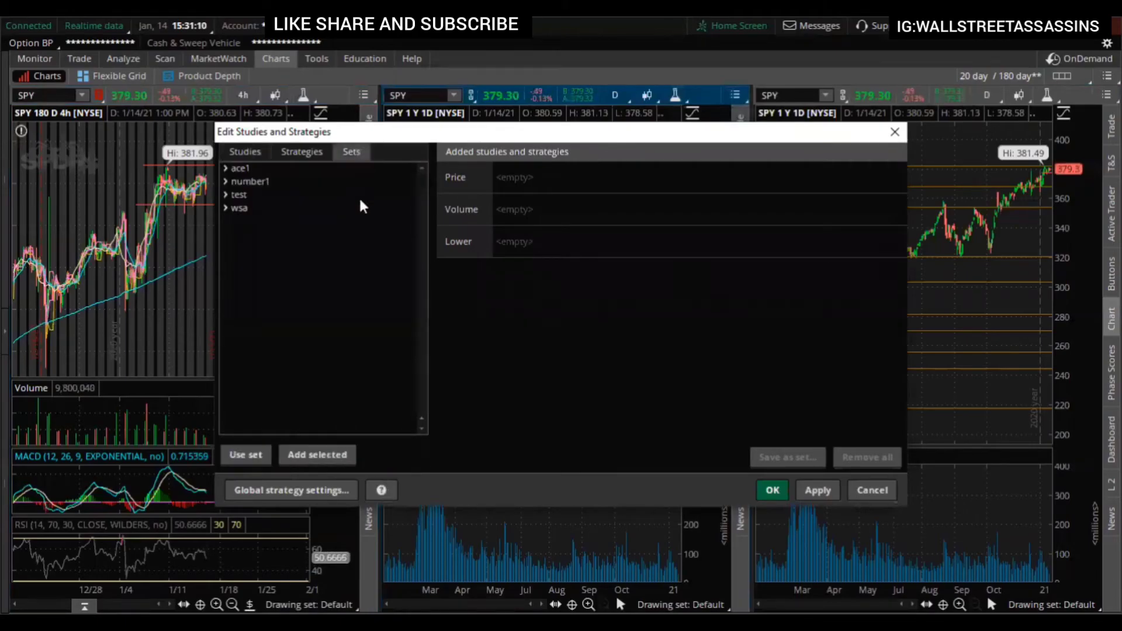
double_click(289, 195)
double_click(284, 182)
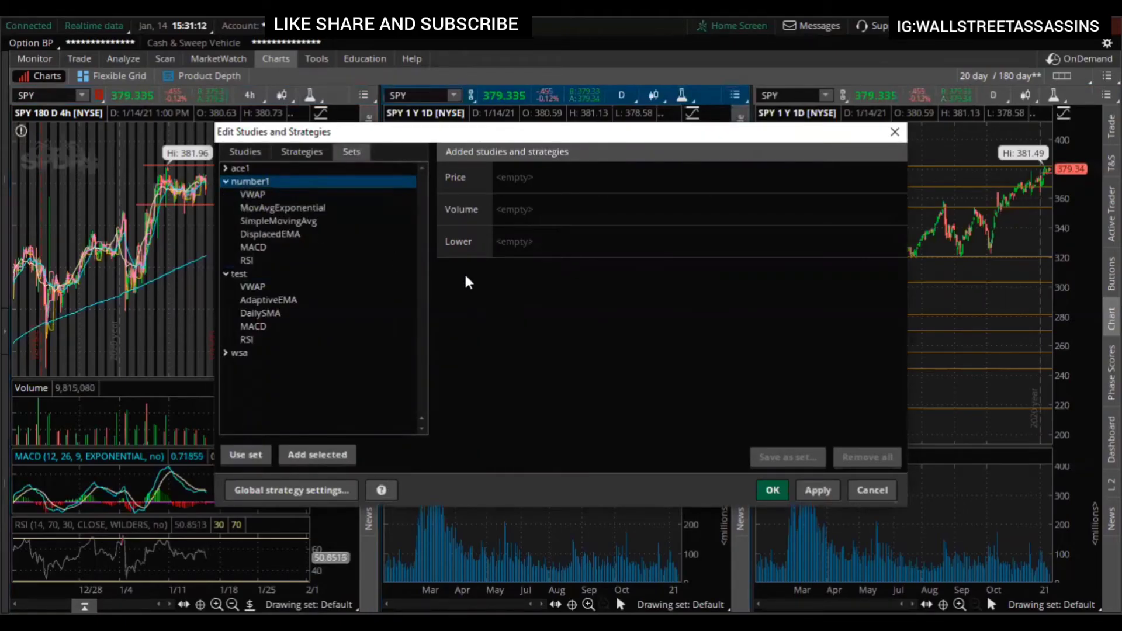
click(817, 490)
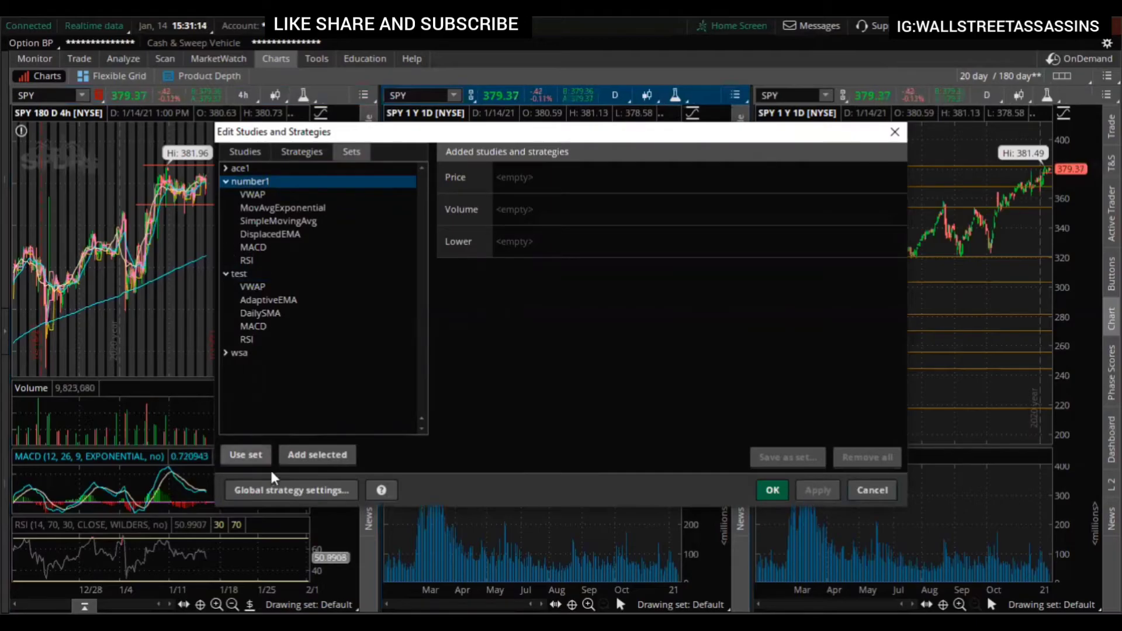
click(246, 454)
click(817, 491)
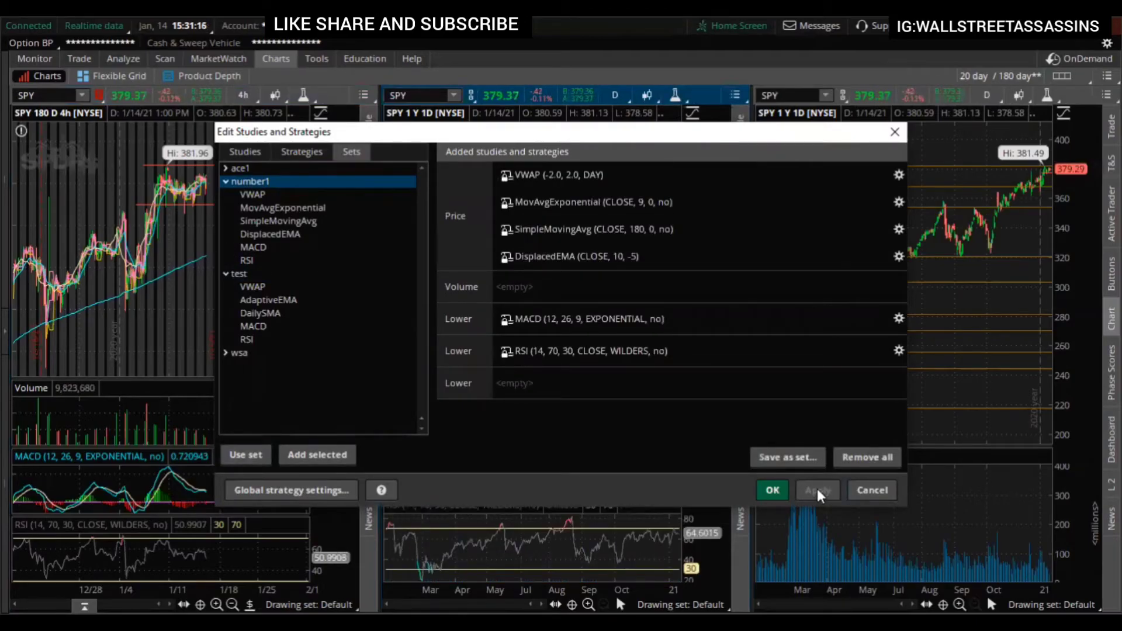
click(772, 490)
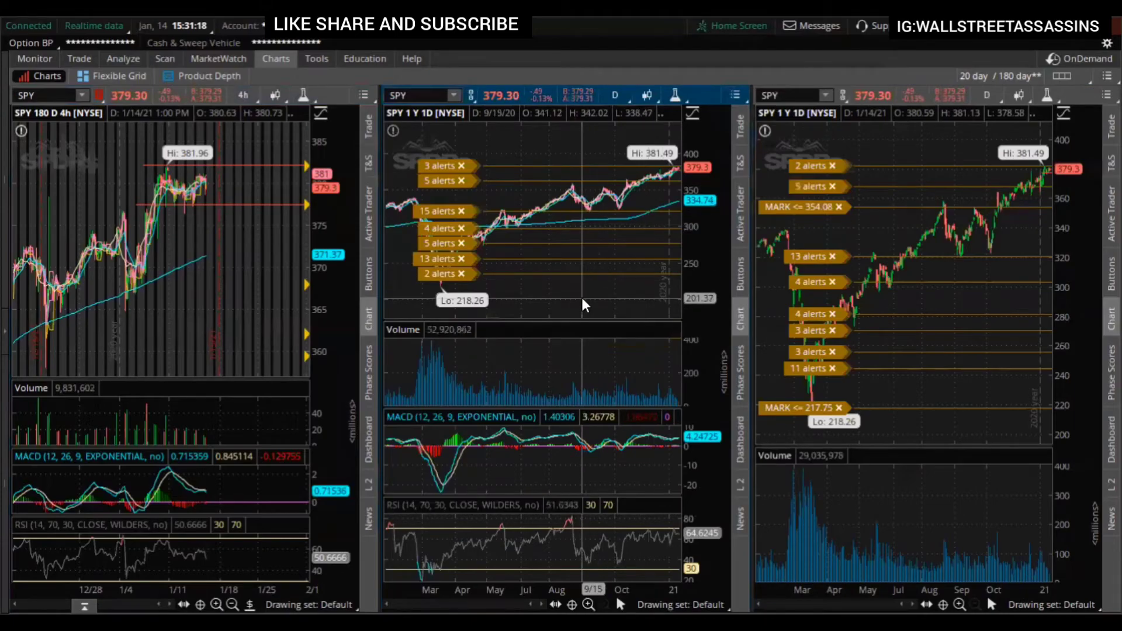
Step: Widen the middle SPY chart at the expense of the third chart
click(647, 96)
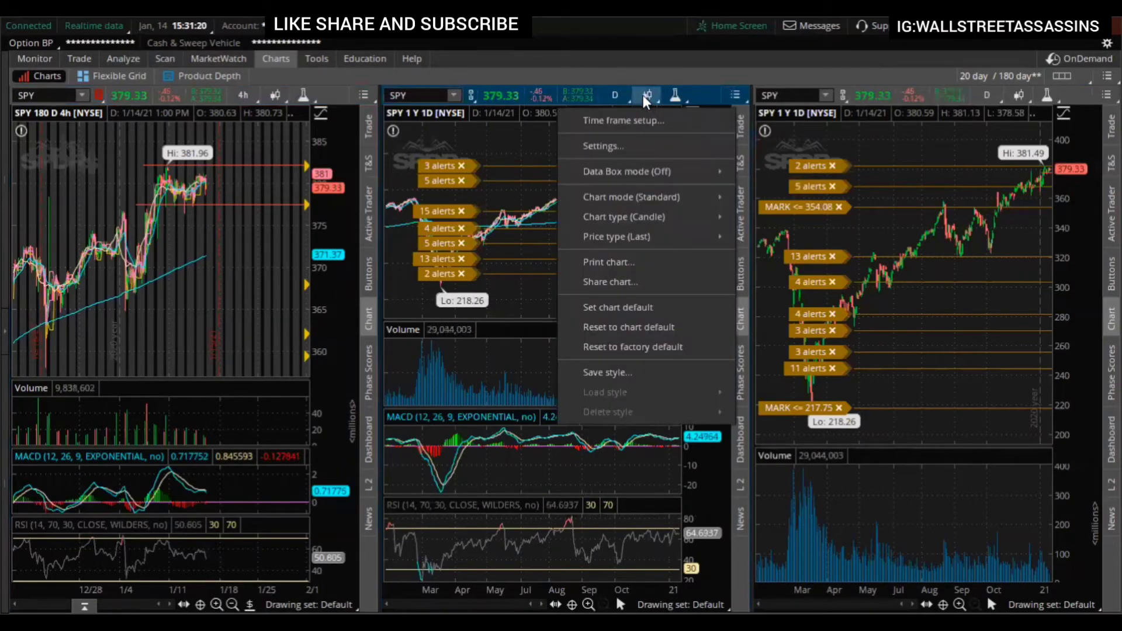
click(646, 101)
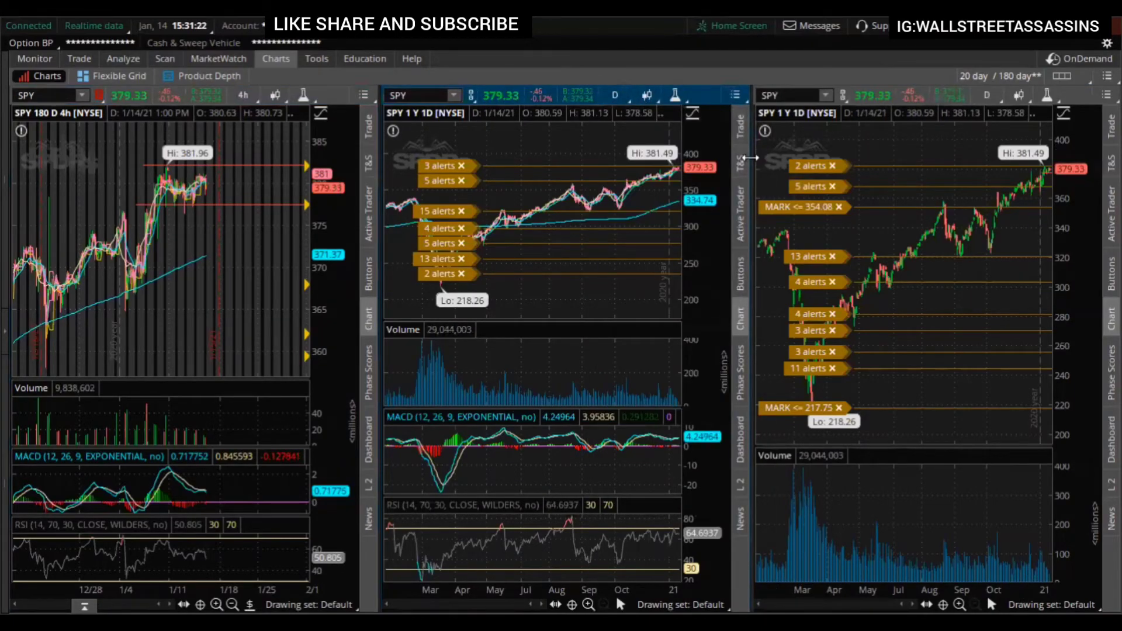
drag(751, 157, 870, 173)
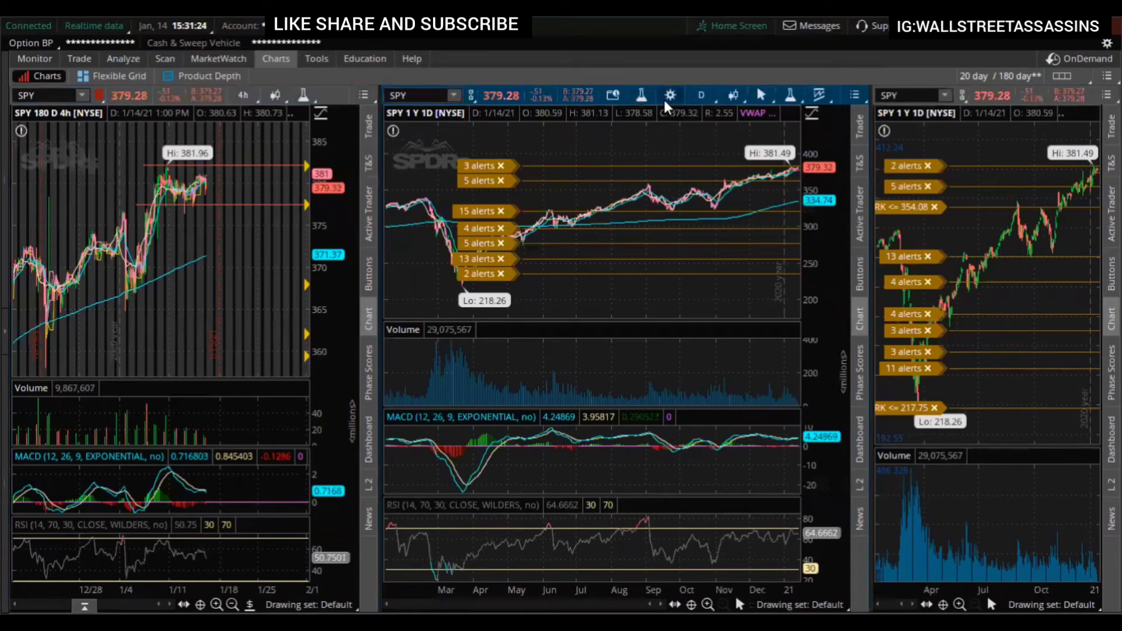
Step: Fill the up candles on the middle SPY chart and color its volume bars as symbol ticks
click(667, 98)
click(556, 100)
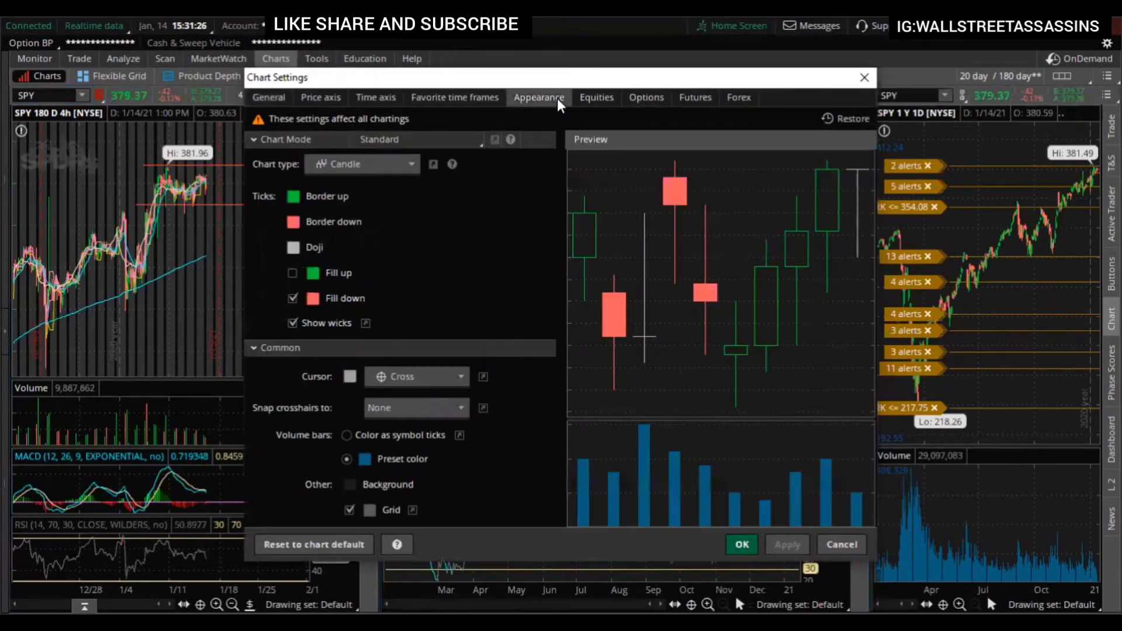
click(292, 273)
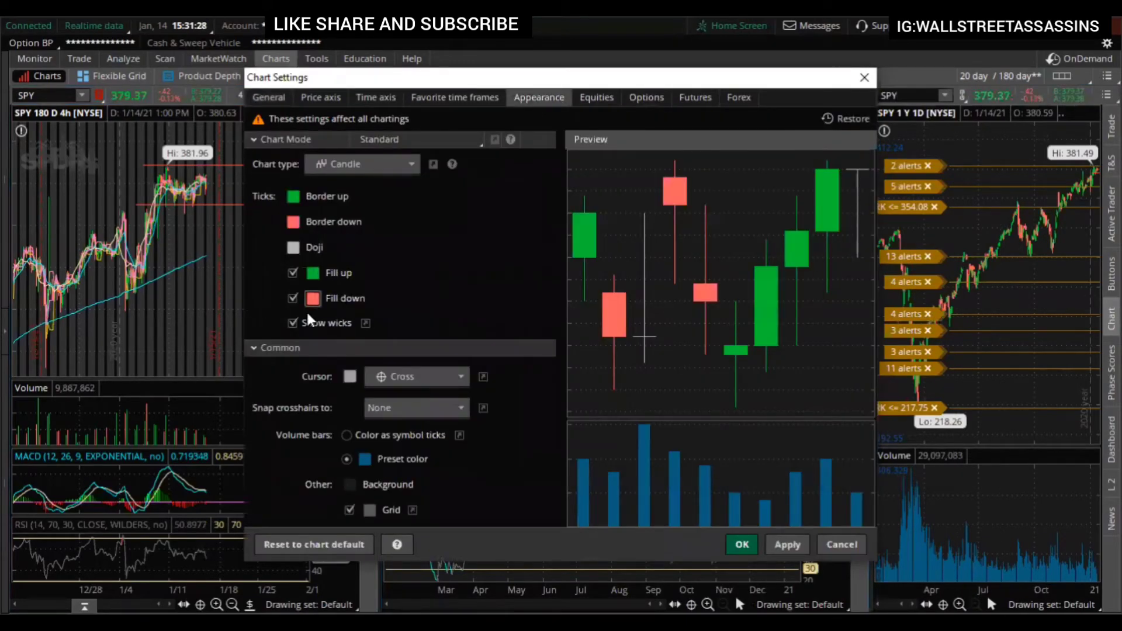
click(346, 435)
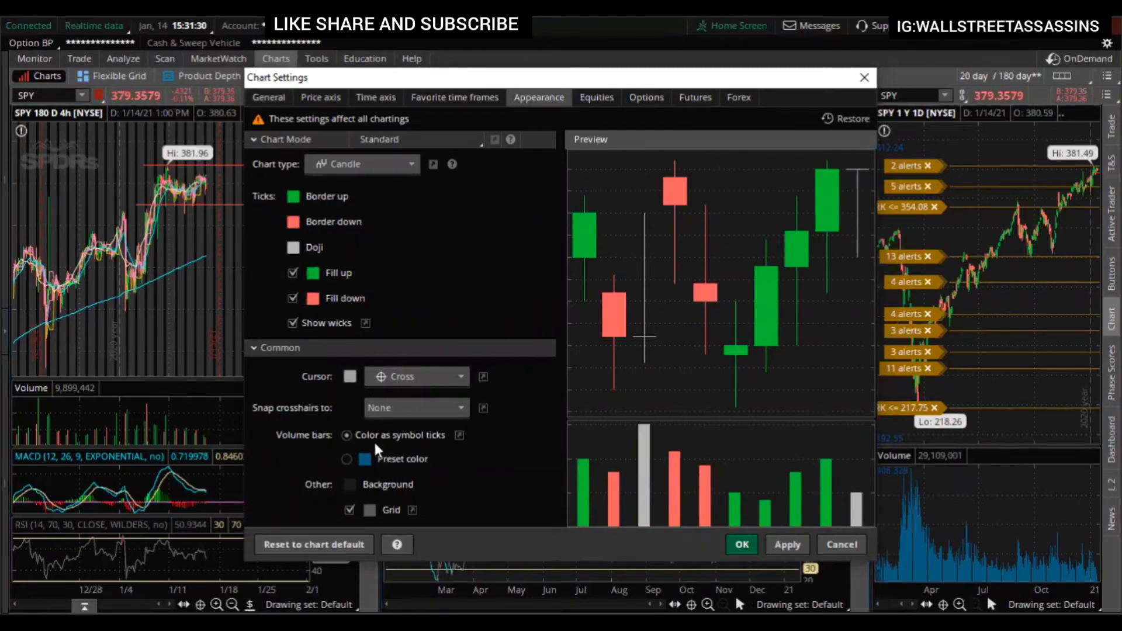
click(786, 549)
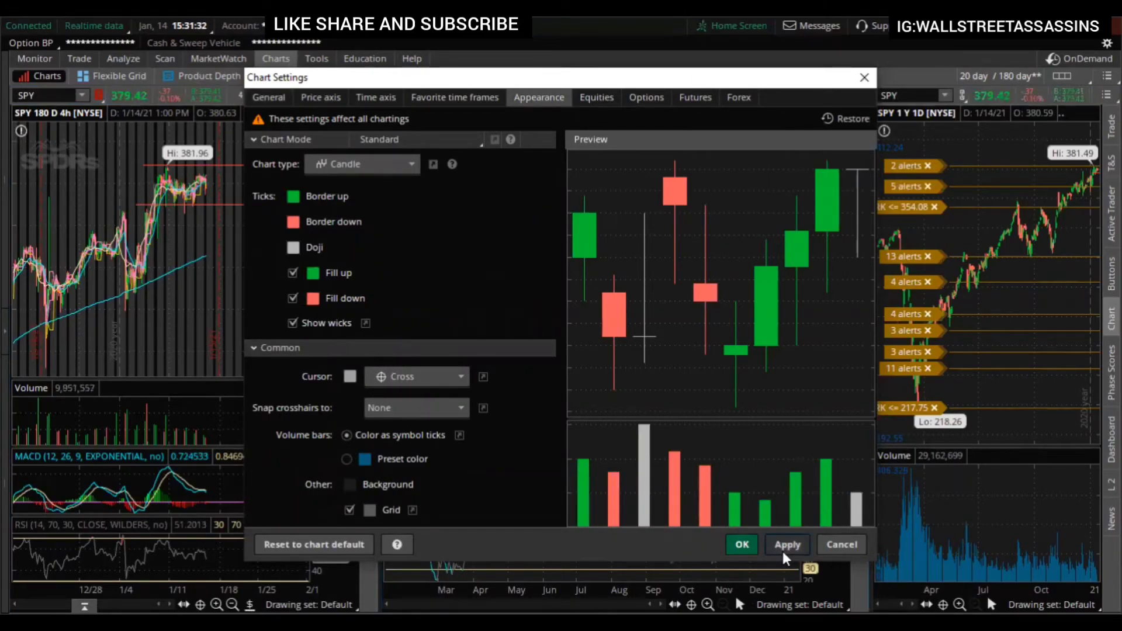
click(739, 544)
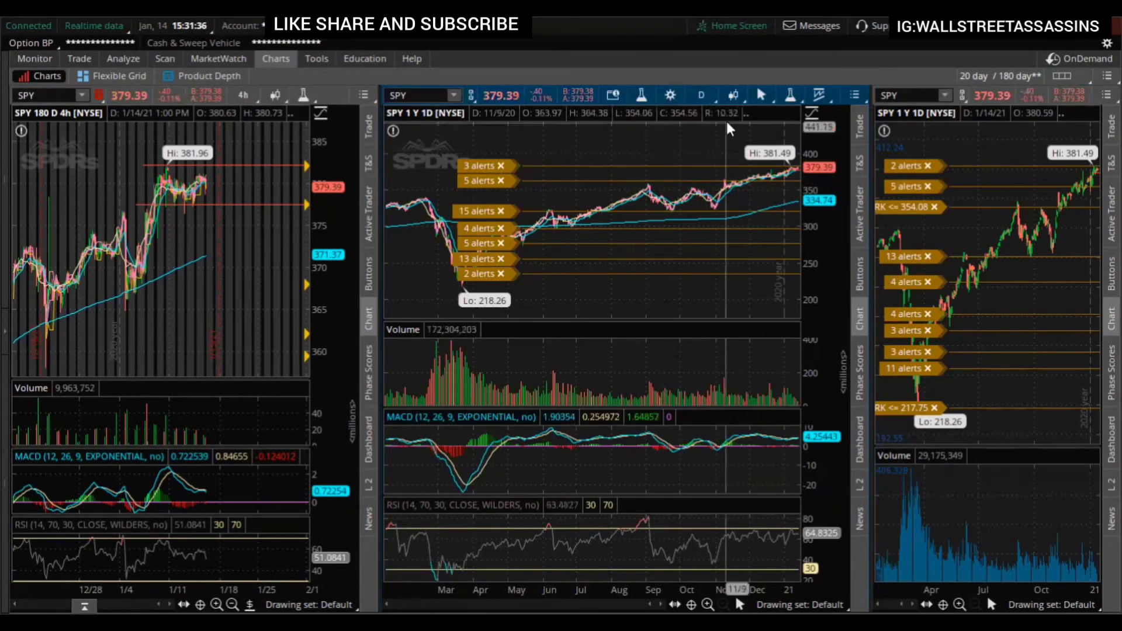
Step: Set the alerts display on the middle SPY chart to Show arrows only
click(670, 94)
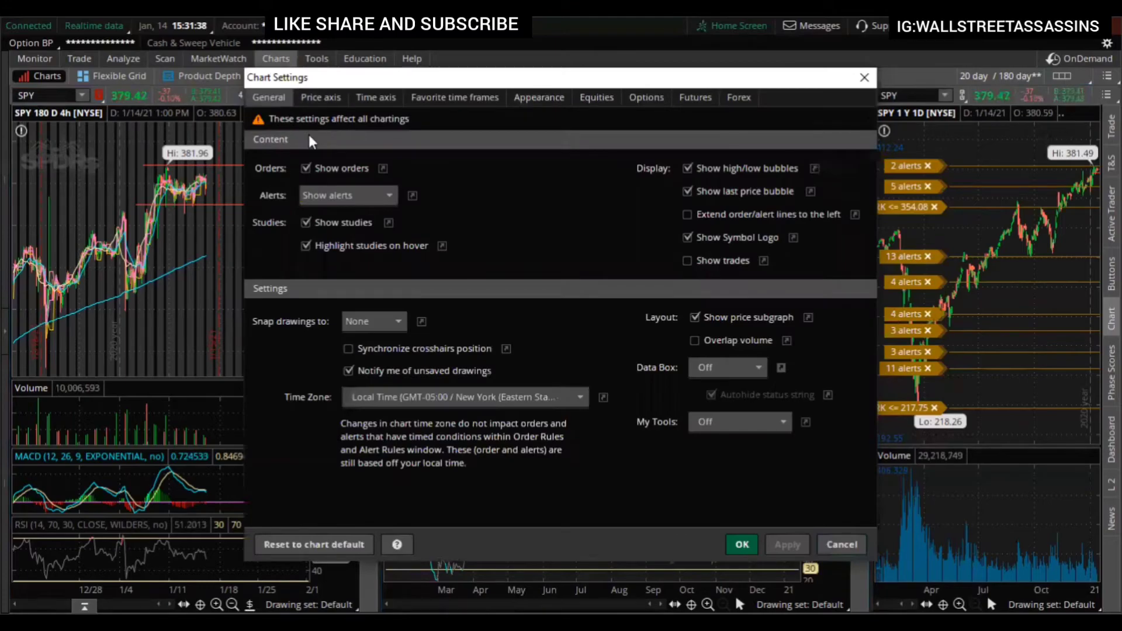
click(319, 194)
click(329, 224)
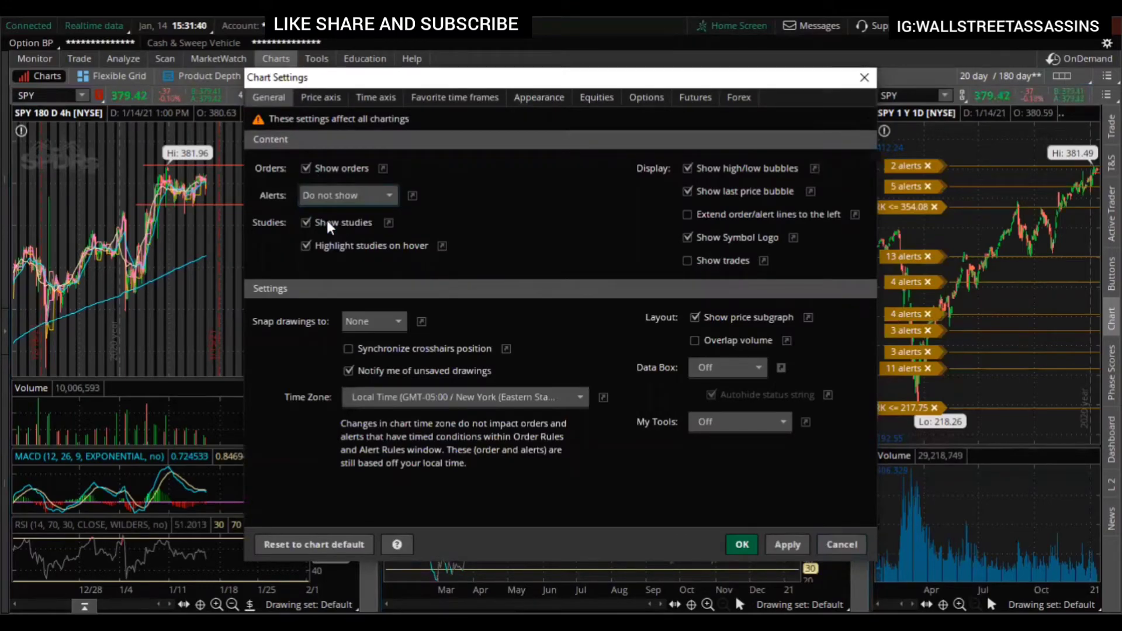
click(373, 204)
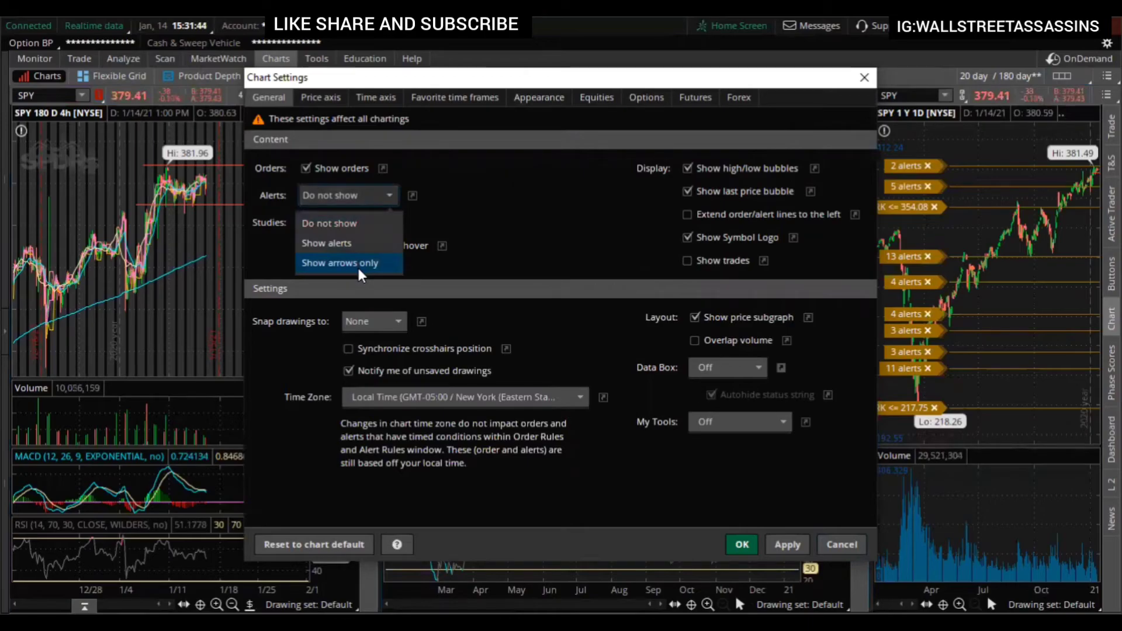
click(357, 271)
click(785, 545)
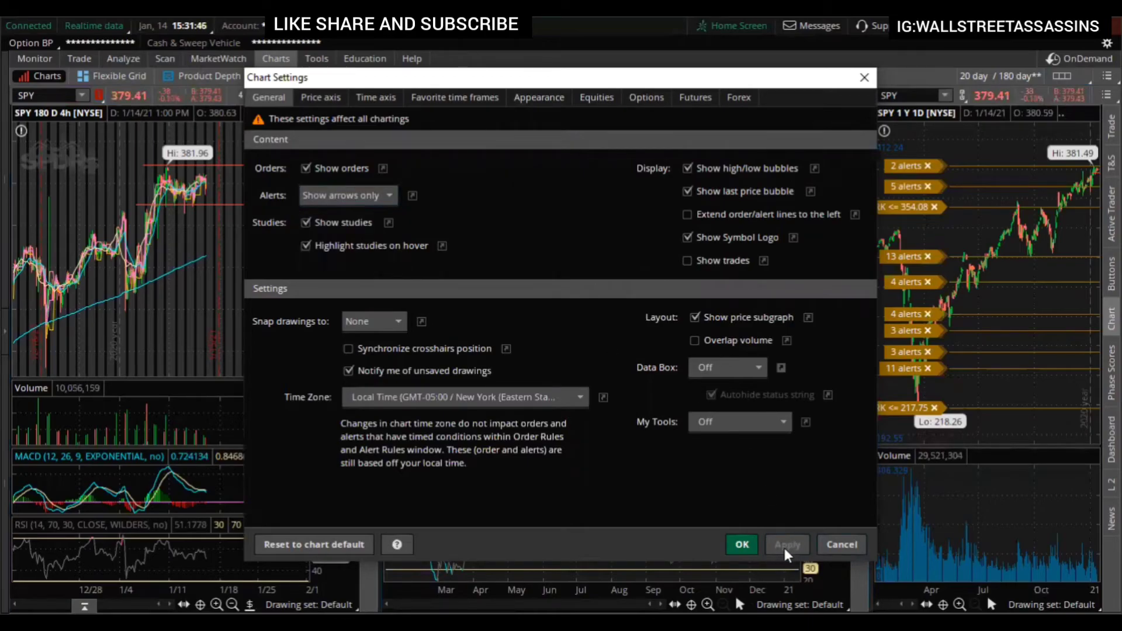
click(742, 544)
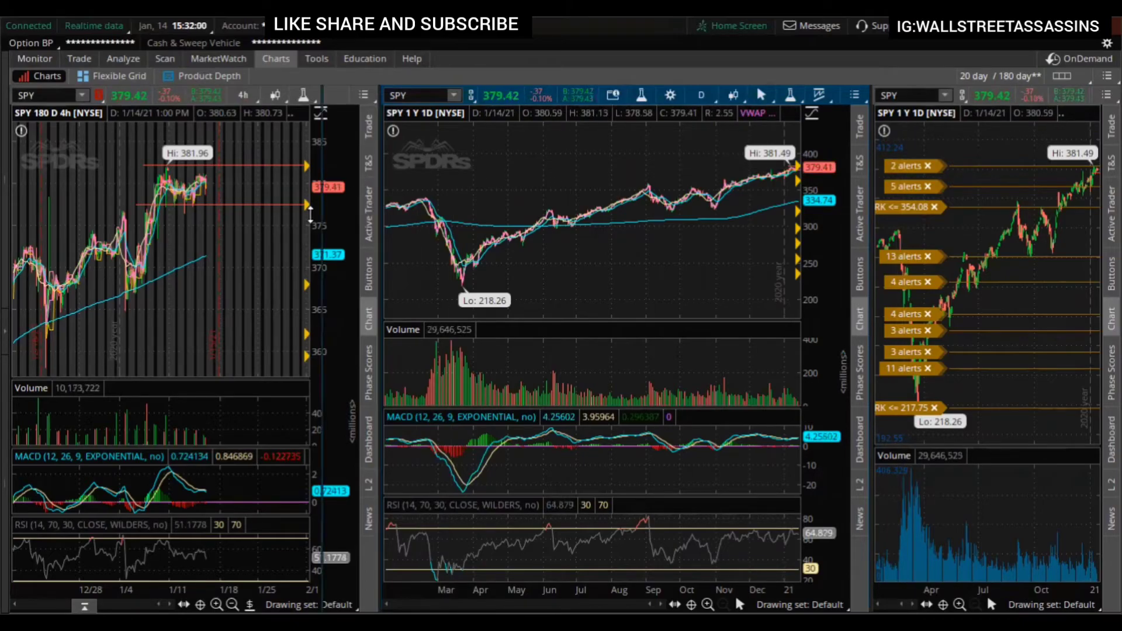
Step: Shrink the first chart to a sliver, give the two daily SPY charts similar widths, and open the saved grid layouts
drag(310, 213, 23, 214)
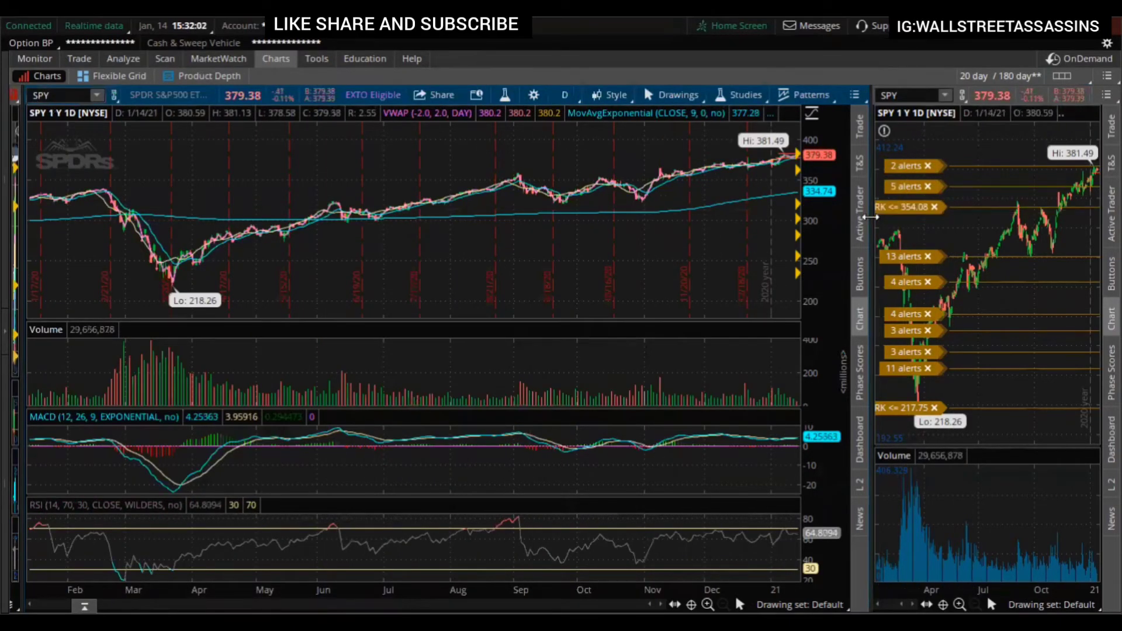
drag(870, 217, 503, 282)
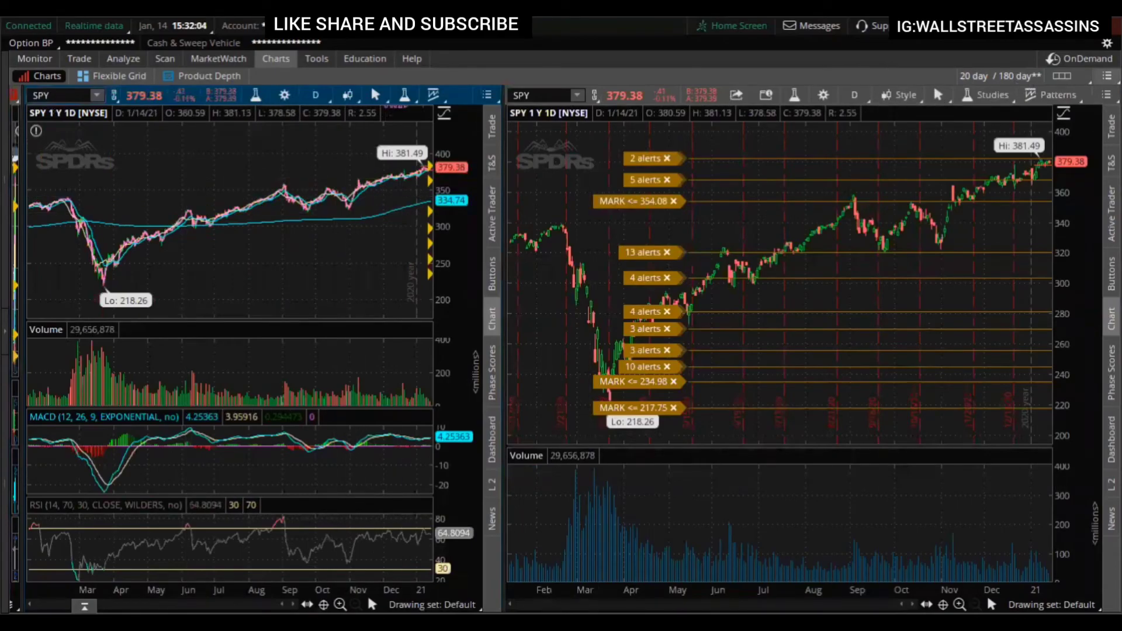
click(1061, 76)
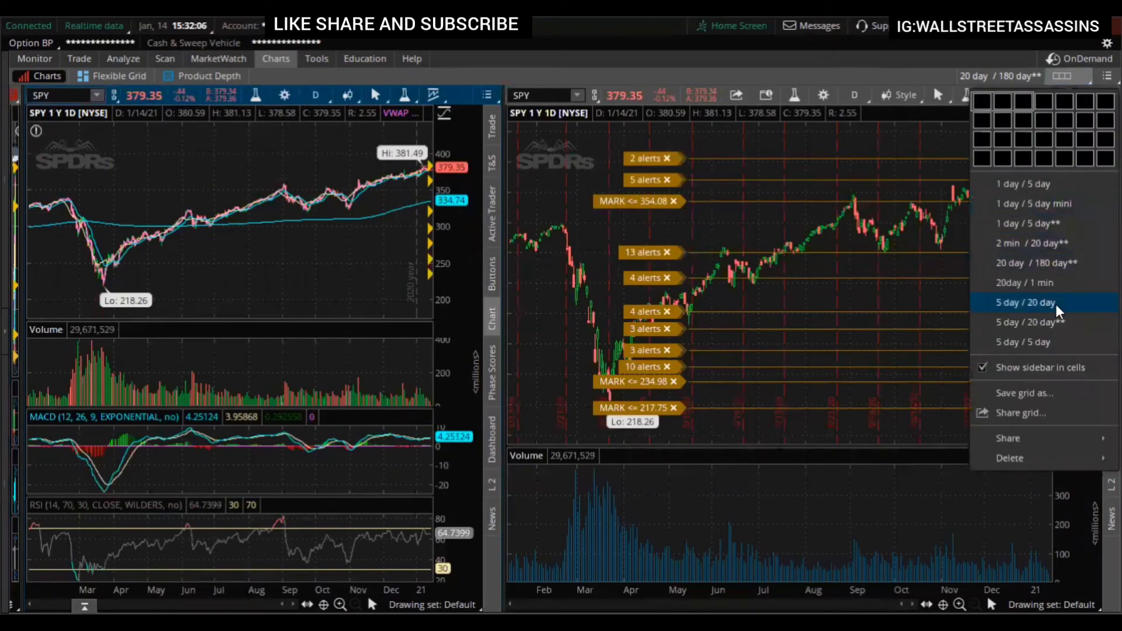